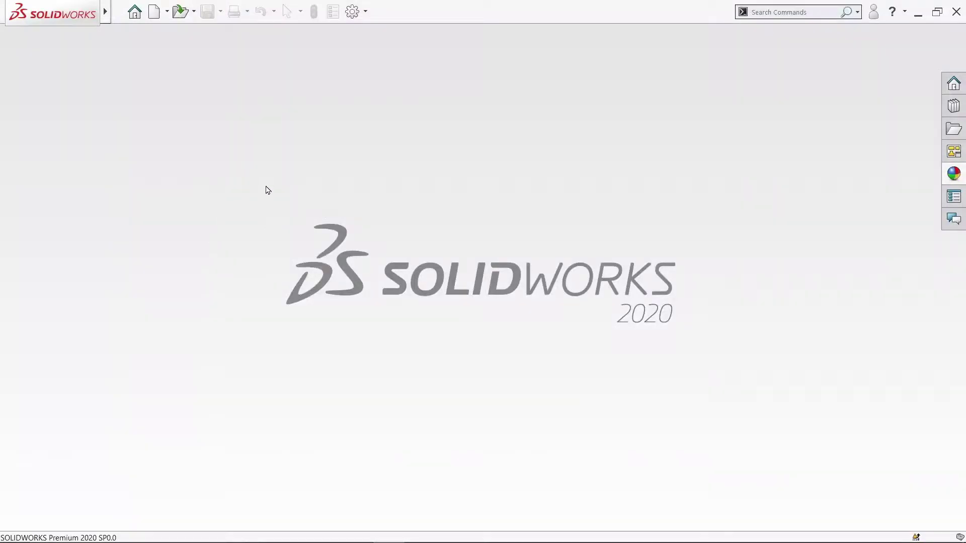
- Create a new Part document (Part4) and select the Top Plane
left_click(119, 12)
left_click(132, 31)
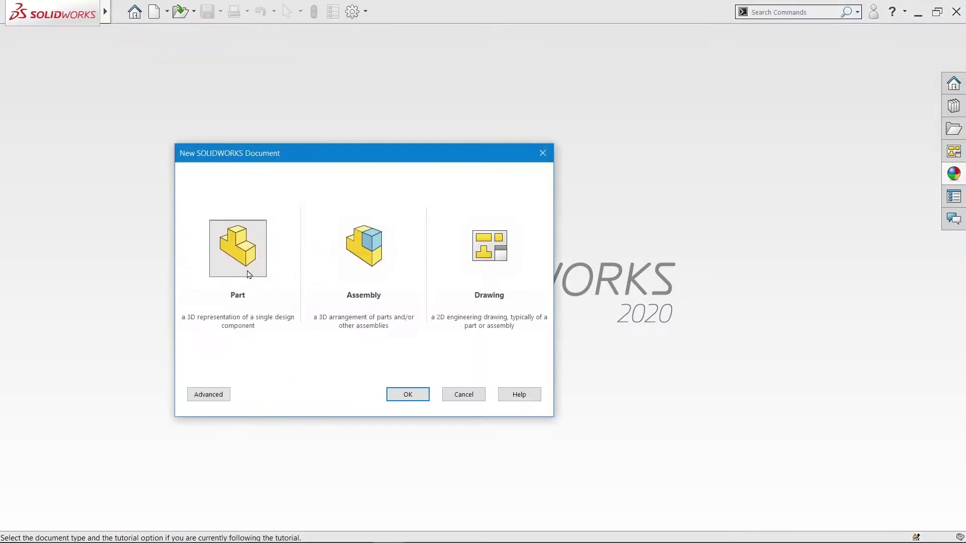
left_click(408, 396)
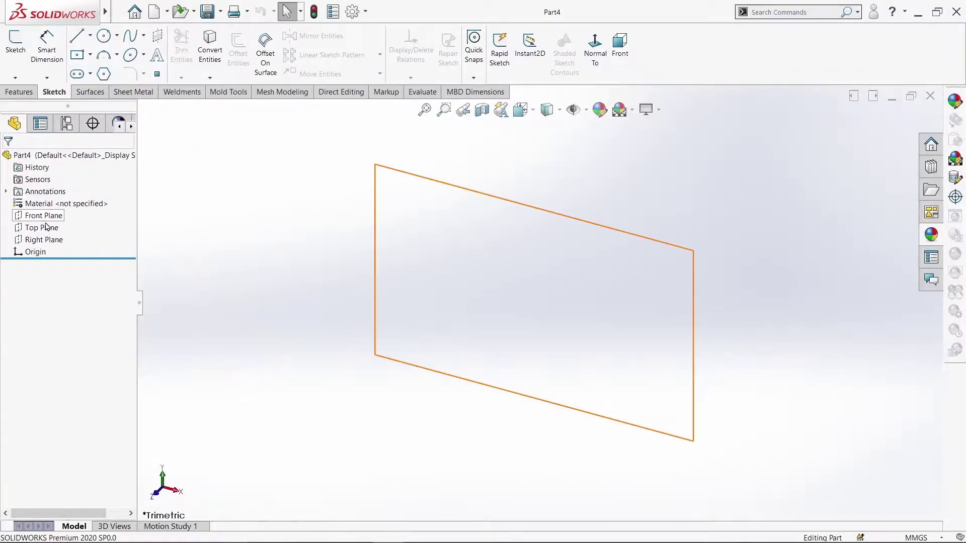
left_click(42, 227)
- Sketch on the Top Plane: 60 mm and 30 mm circles at the origin, 100 mm circle to the right
left_click(57, 209)
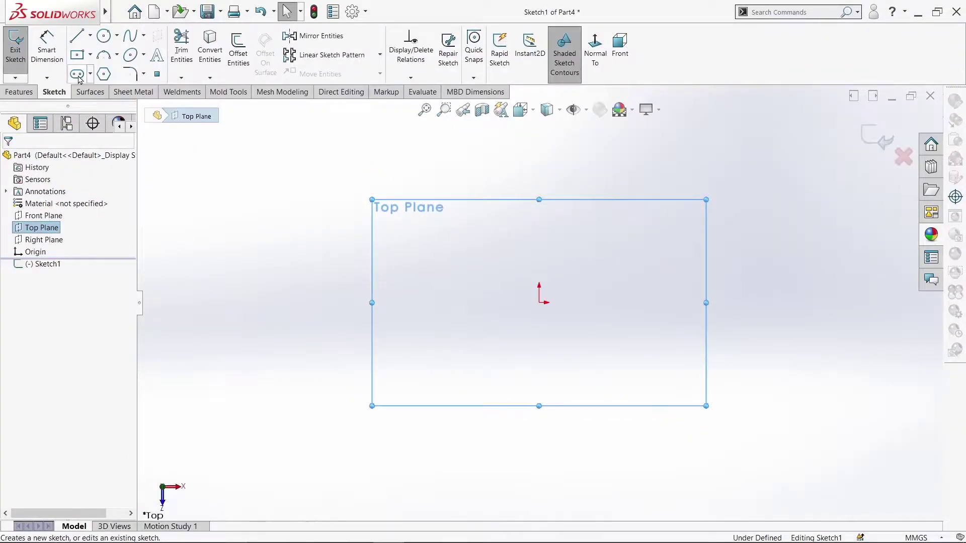
left_click(102, 41)
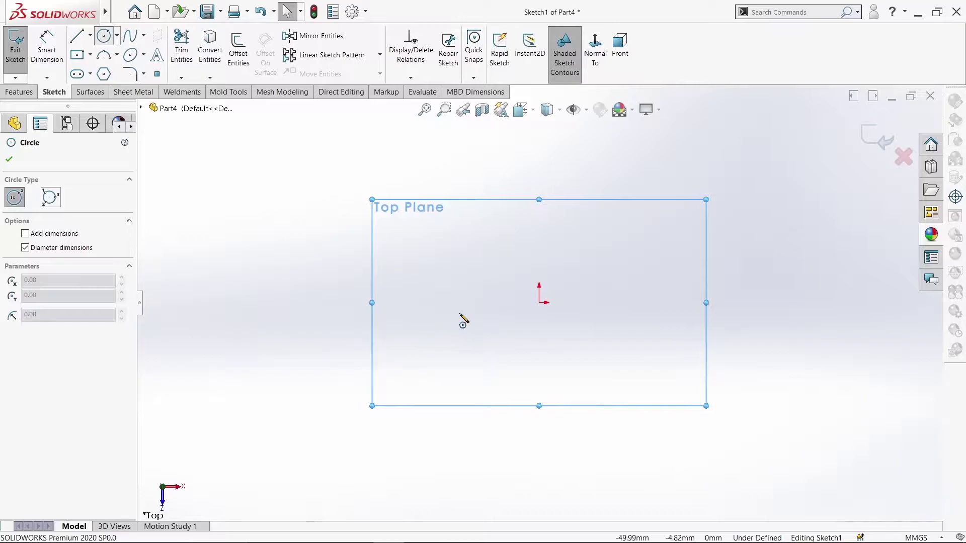
left_click(539, 302)
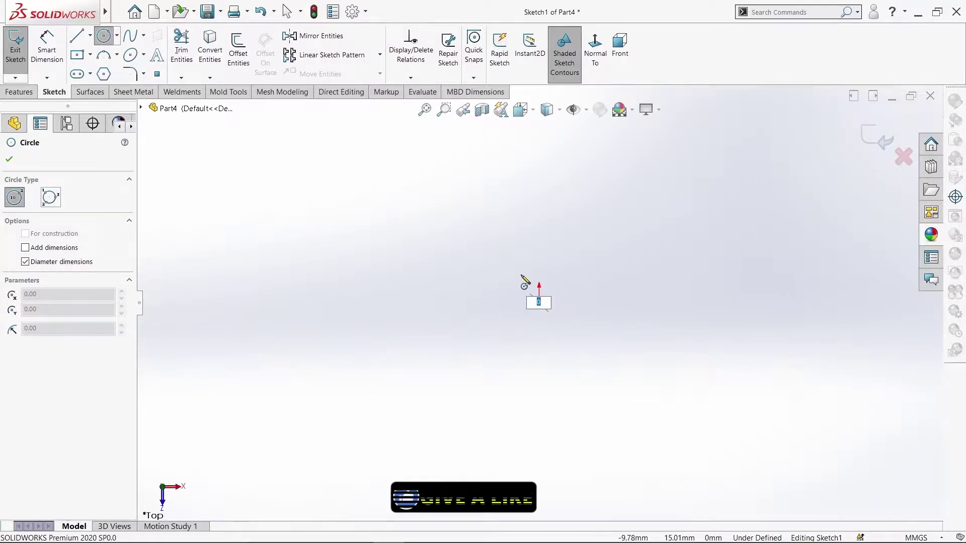
type("60")
key("Return")
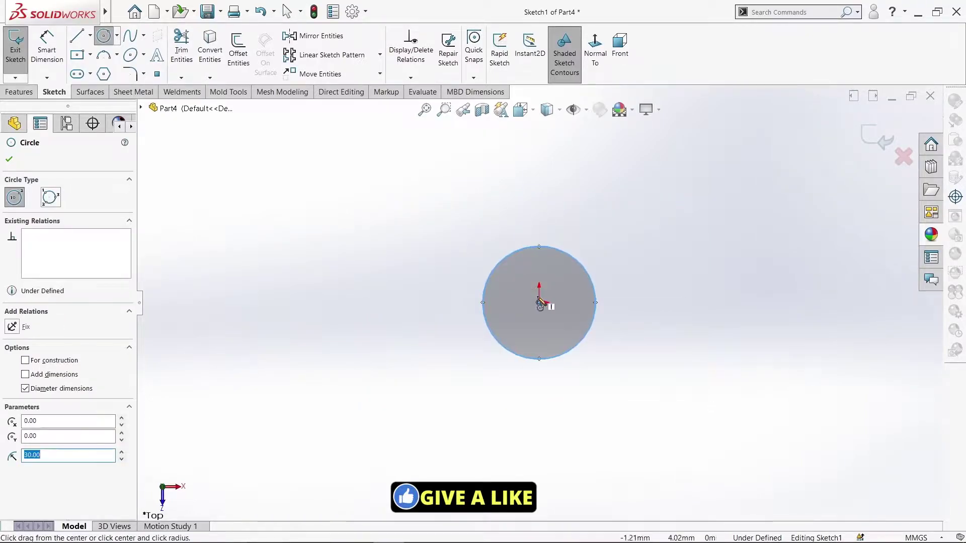
left_click(539, 303)
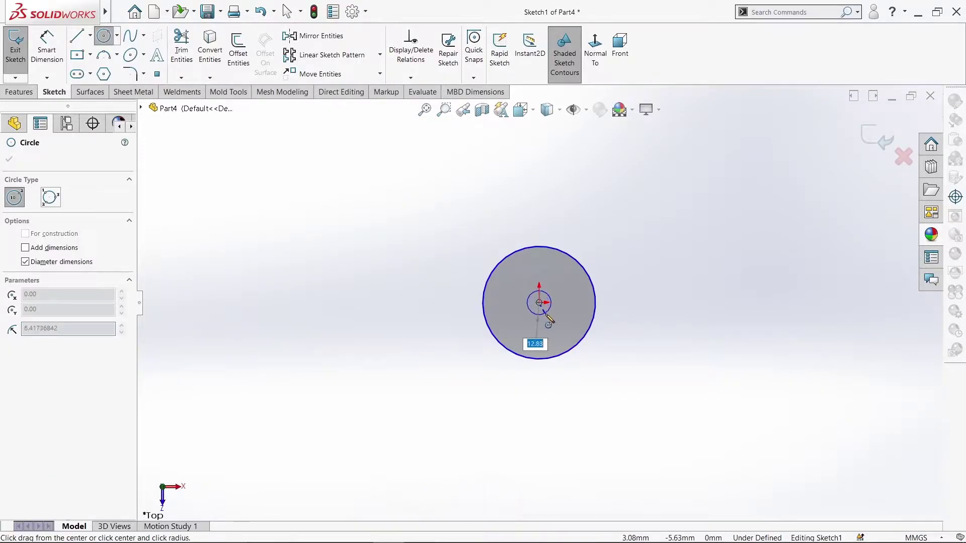
type("15")
key("Return")
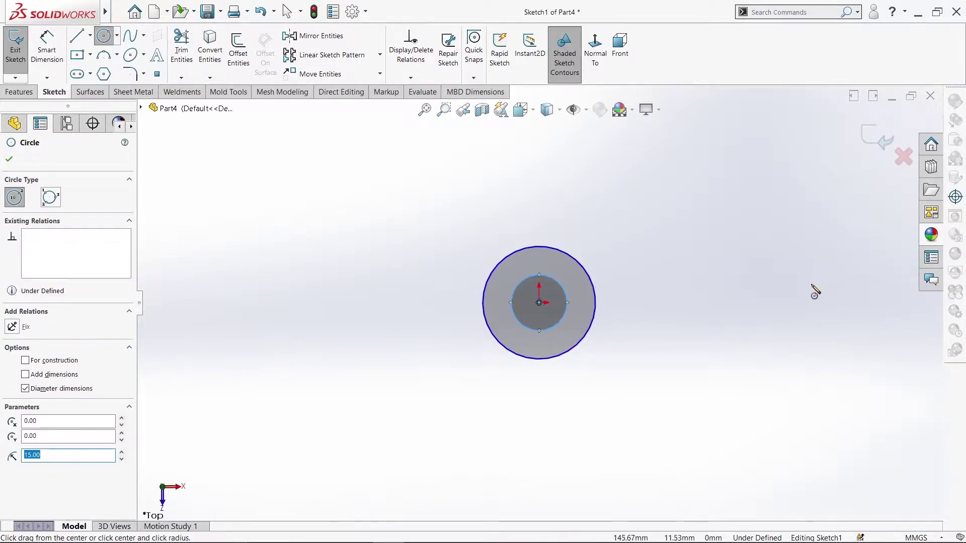
left_click(800, 303)
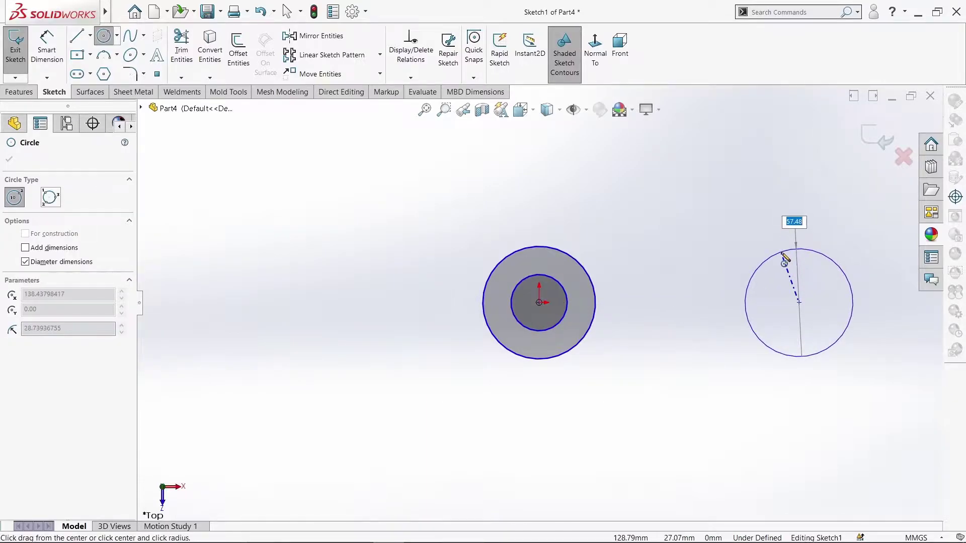
type("50")
key("Return")
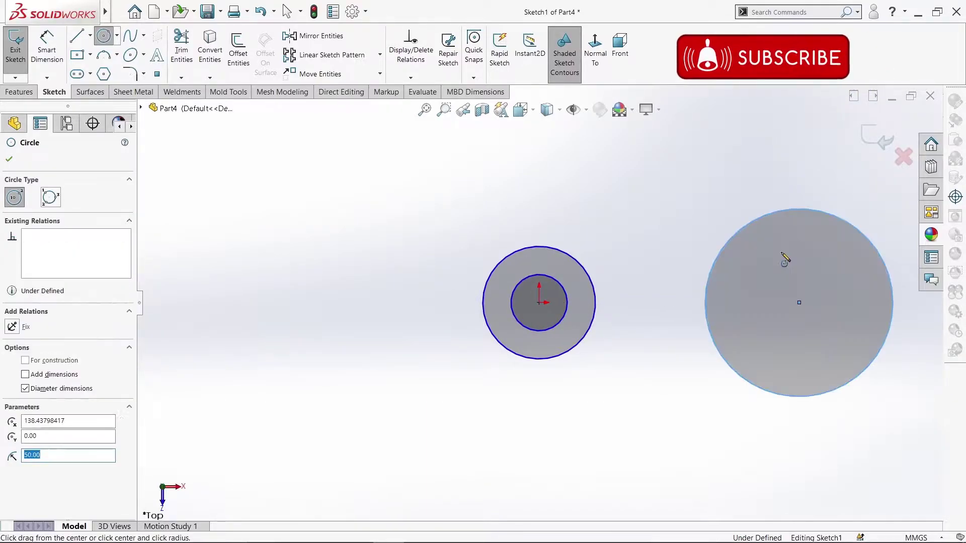
- Dimension the distance between the two circle centres as 110 mm
left_click(10, 159)
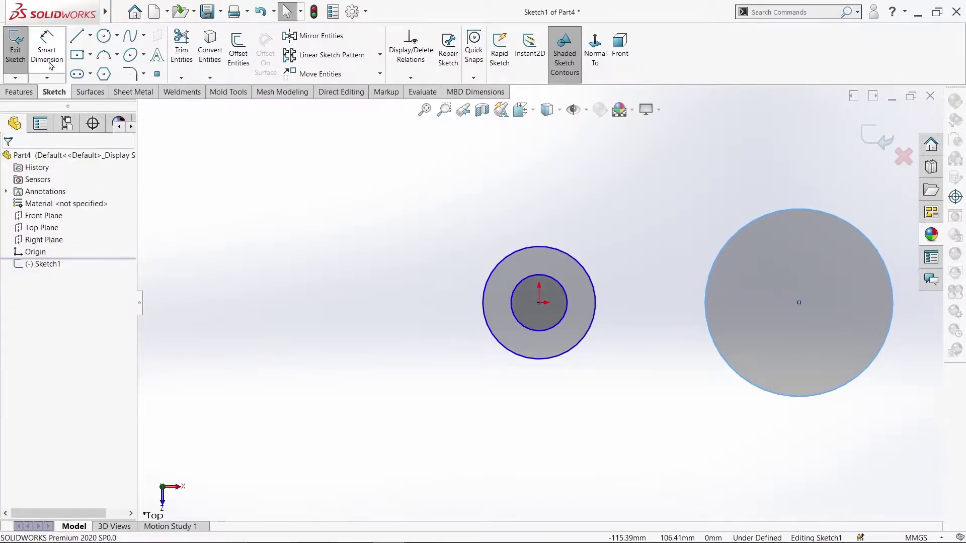
left_click(47, 45)
left_click(538, 304)
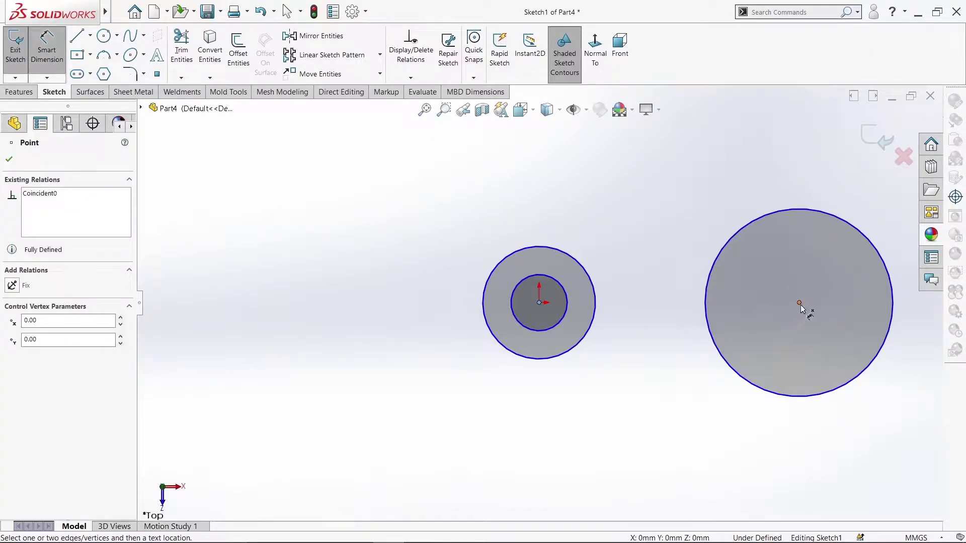
left_click(799, 304)
left_click(690, 435)
type("110")
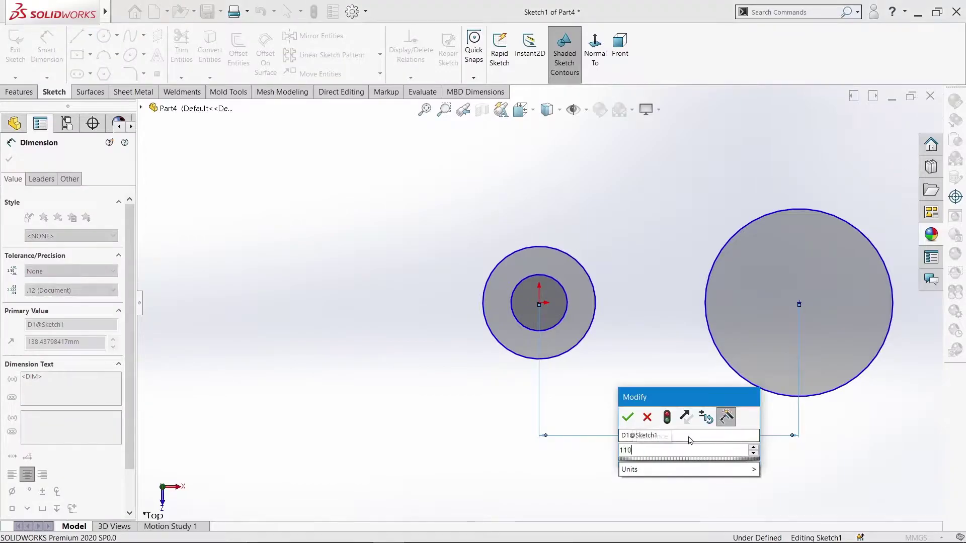
key("Return")
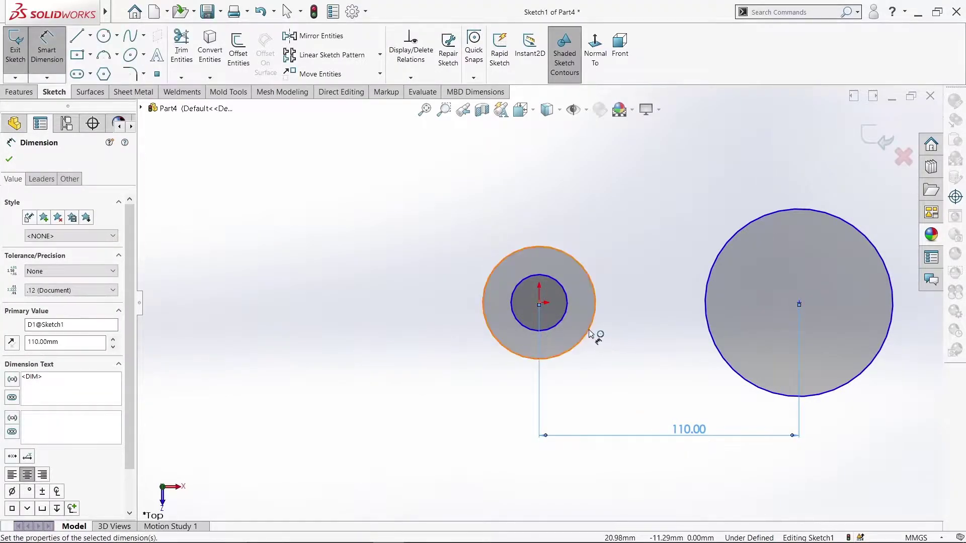
- Dimension the concentric circles at the origin to Ø60 and Ø30
left_click(591, 335)
left_click(323, 388)
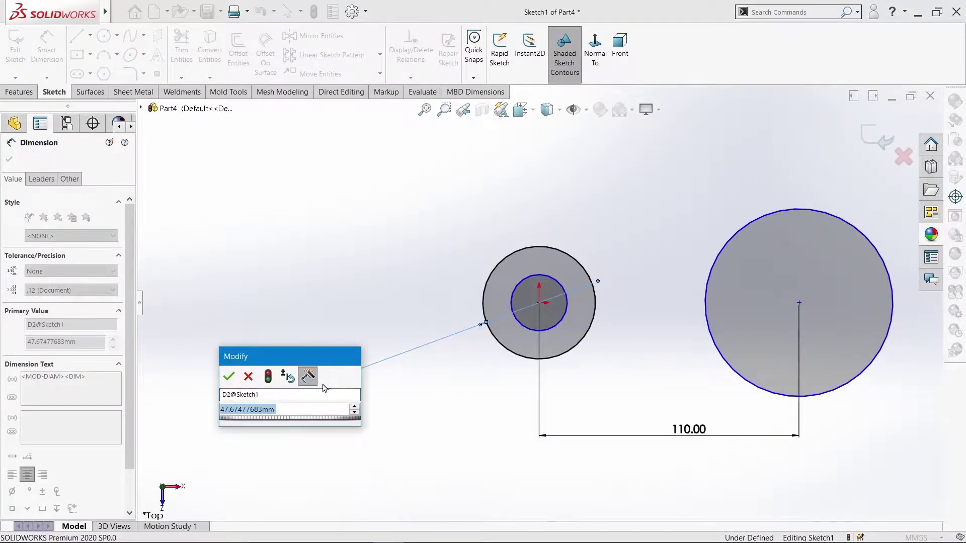
type("50")
key("BackSpace")
key("BackSpace")
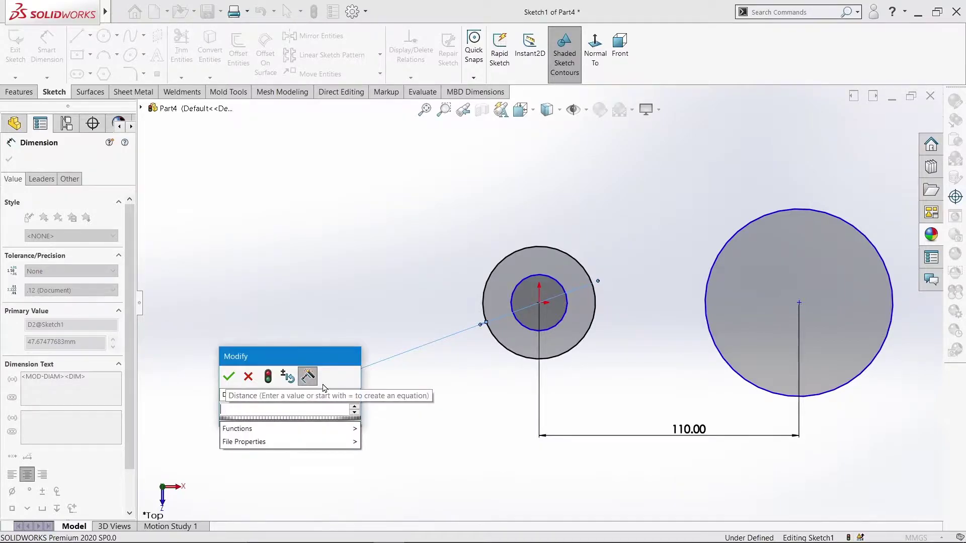
type("60")
key("Return")
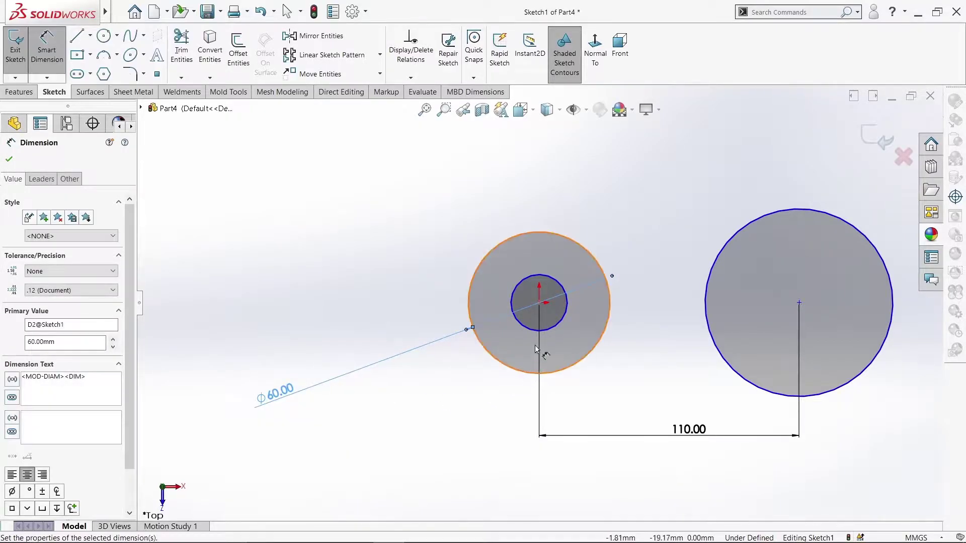
left_click(516, 319)
left_click(402, 410)
type("30")
key("Return")
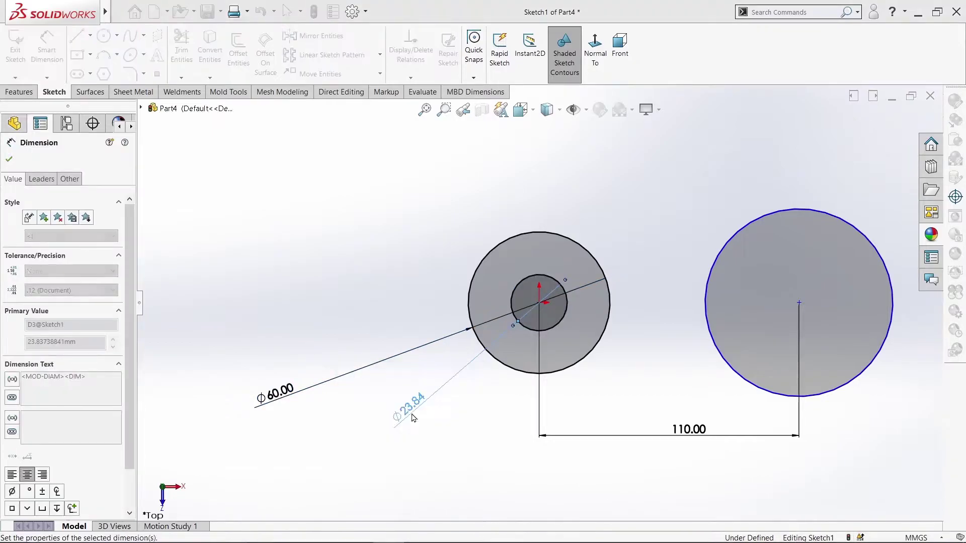
- Dimension the right circle to Ø100 and check the centres' horizontal relation
left_click(750, 392)
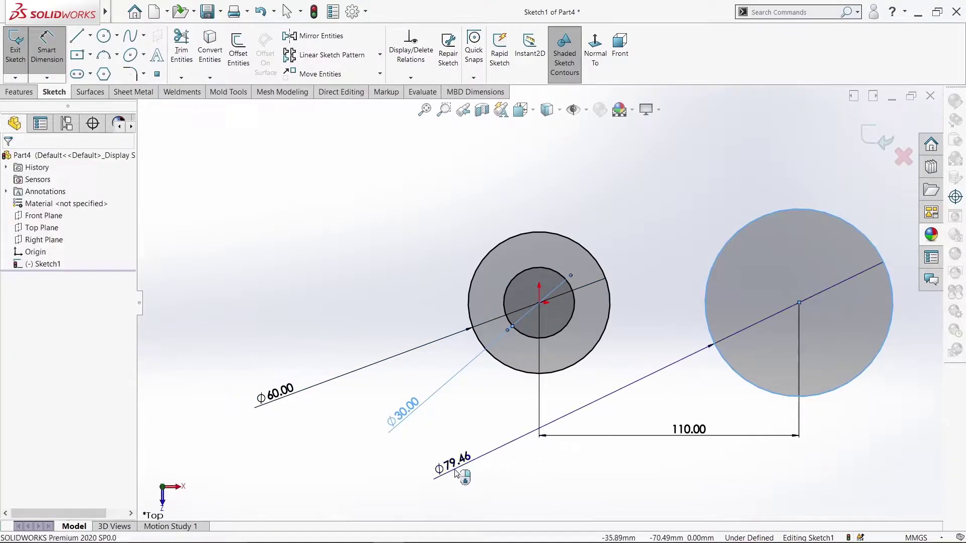
left_click(458, 474)
type("100")
key("Return")
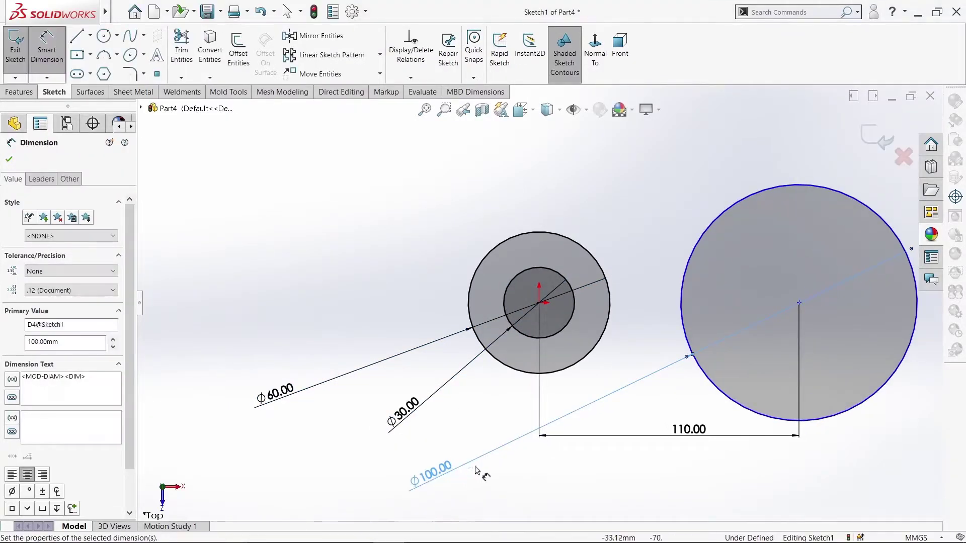
left_click(6, 158)
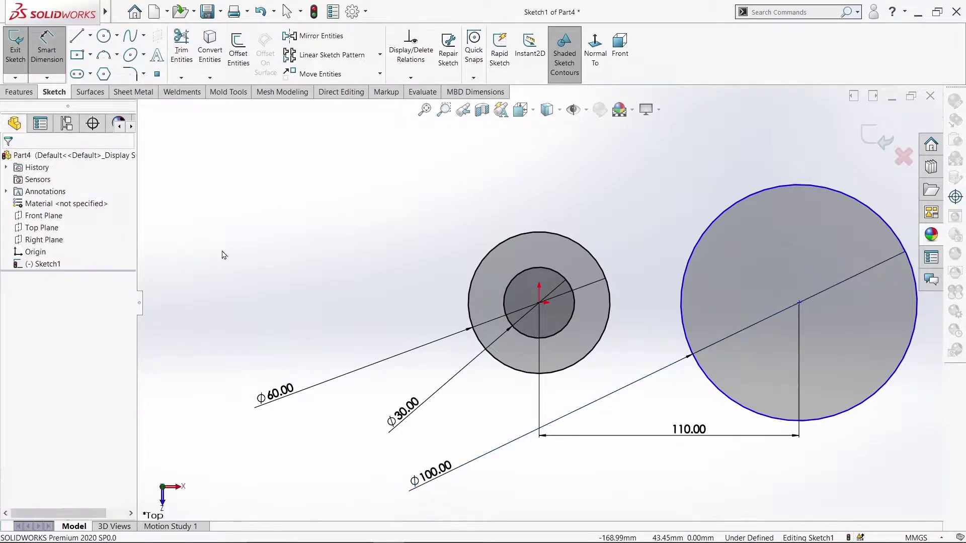
left_click(538, 302)
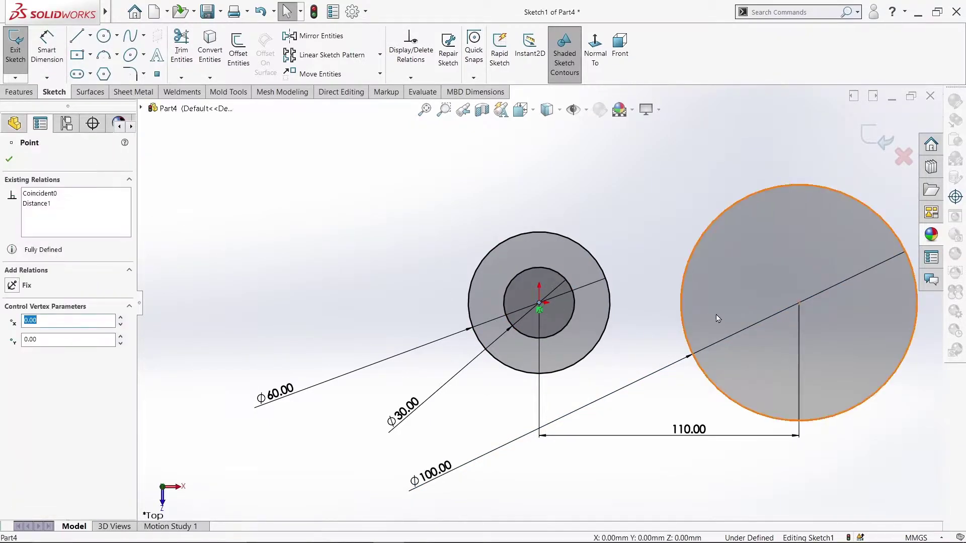
left_click(799, 303, "ctrl")
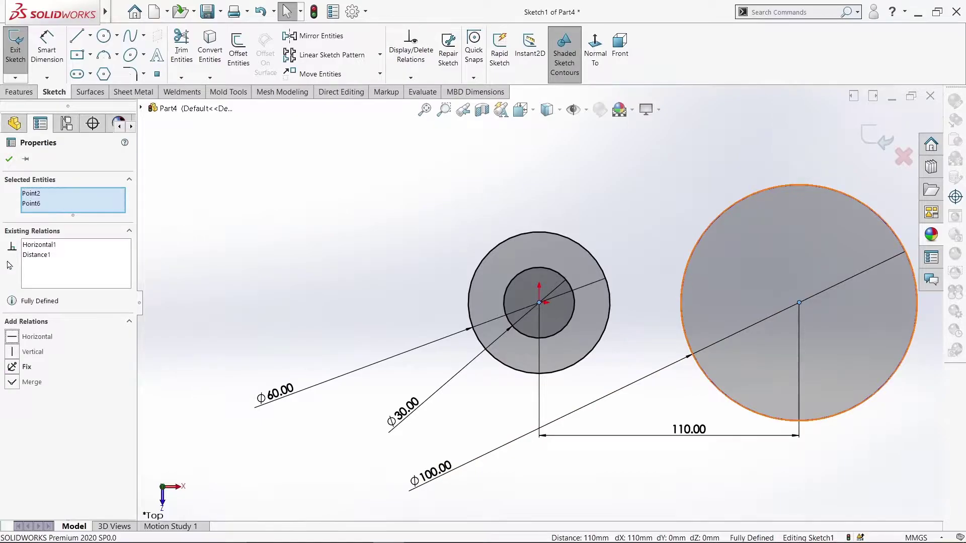
left_click(8, 159)
- Extrude Sketch1 40 mm Mid Plane into a hollow 60/30 ring and a 100 mm cylinder
key("z")
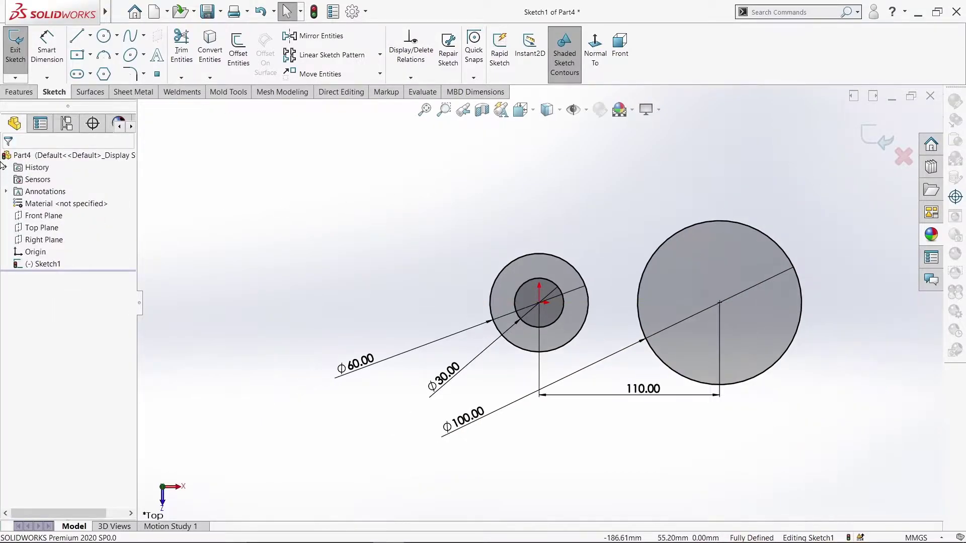
left_click(18, 91)
left_click(20, 51)
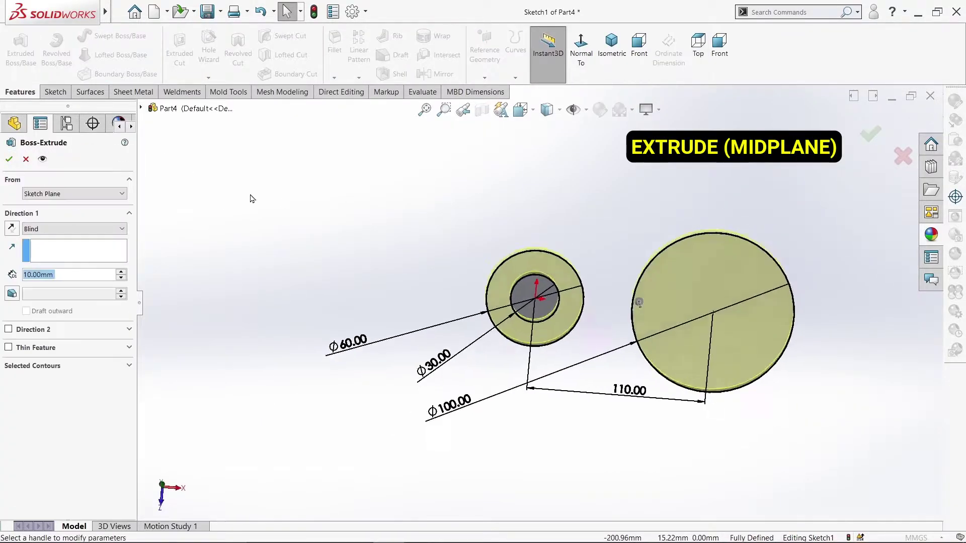
left_click(35, 230)
left_click(61, 276)
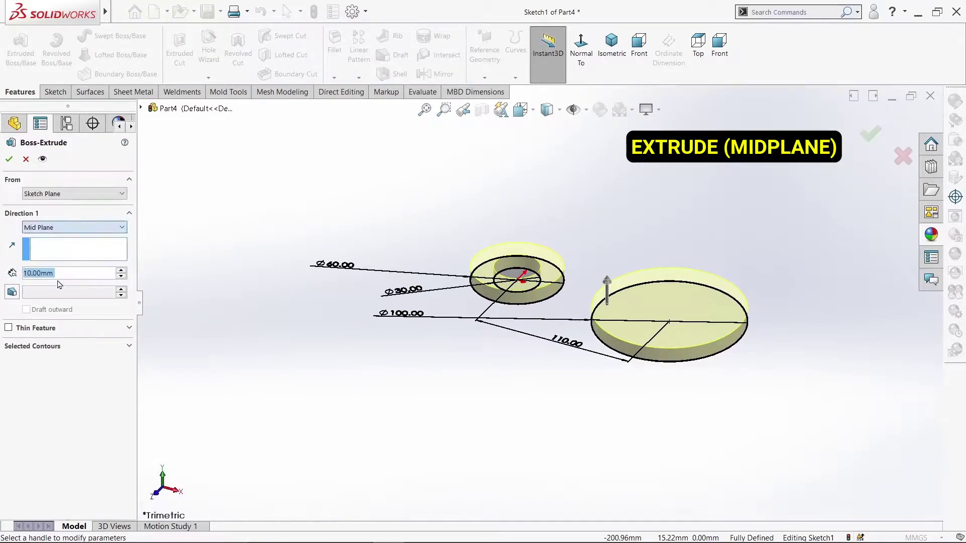
type("40")
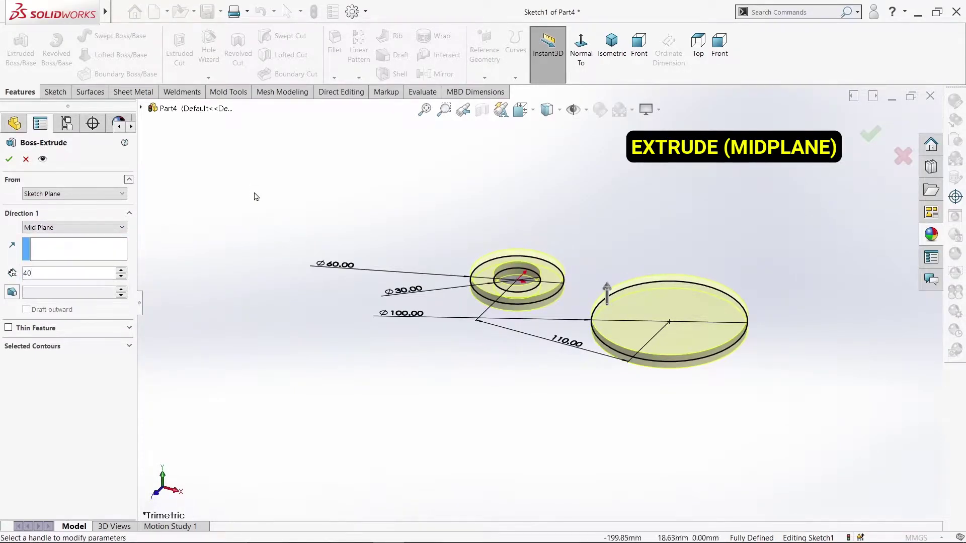
key("Return")
left_click(8, 160)
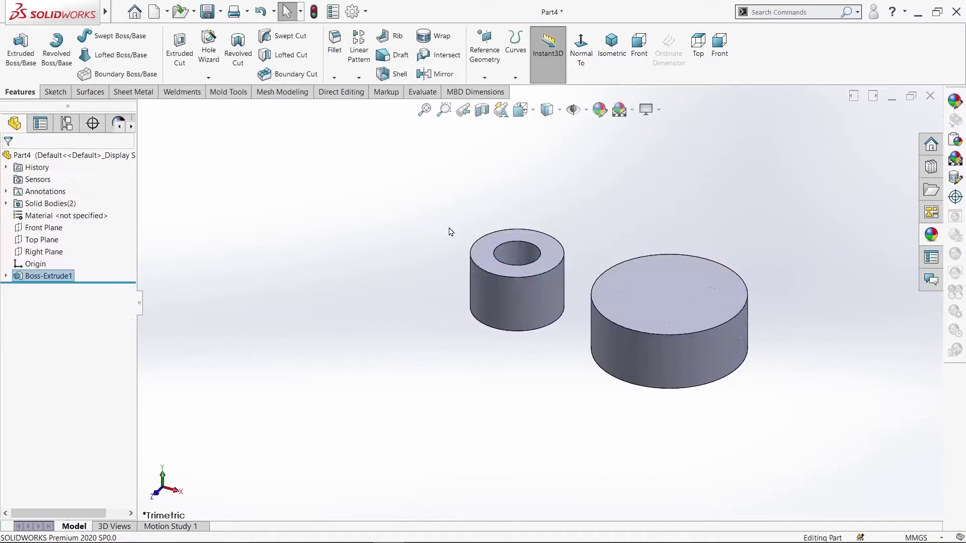
- Start Sketch2 on the Top Plane, viewed normal to it
left_click(57, 245)
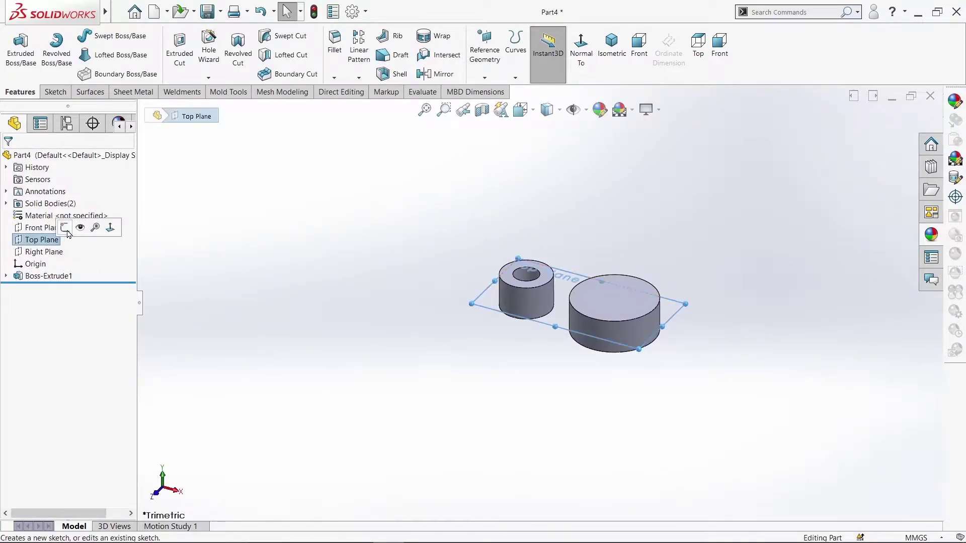
left_click(92, 233)
left_click(595, 50)
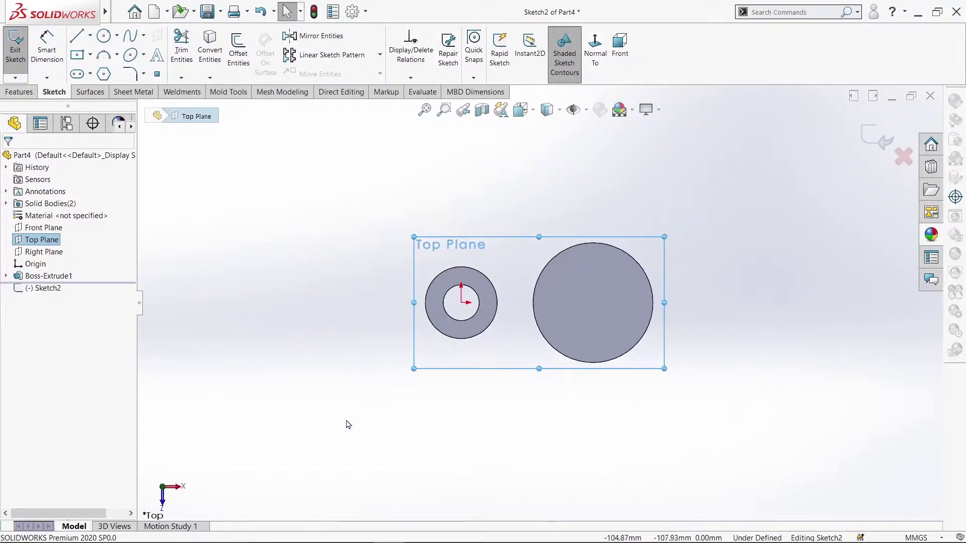
scroll(690, 184, "up", 1)
scroll(548, 408, "down", 2)
scroll(534, 430, "down", 2)
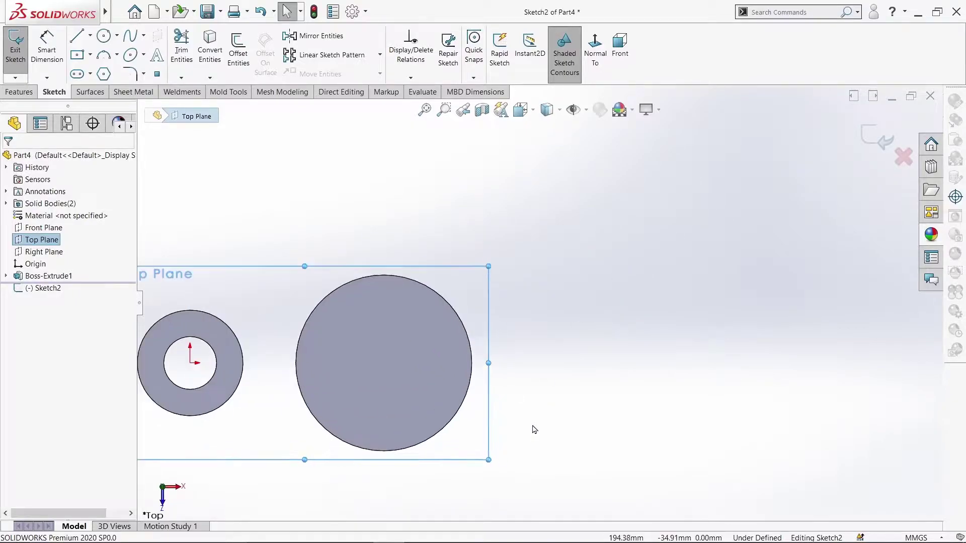
left_click(319, 222)
mouse_move(53, 13)
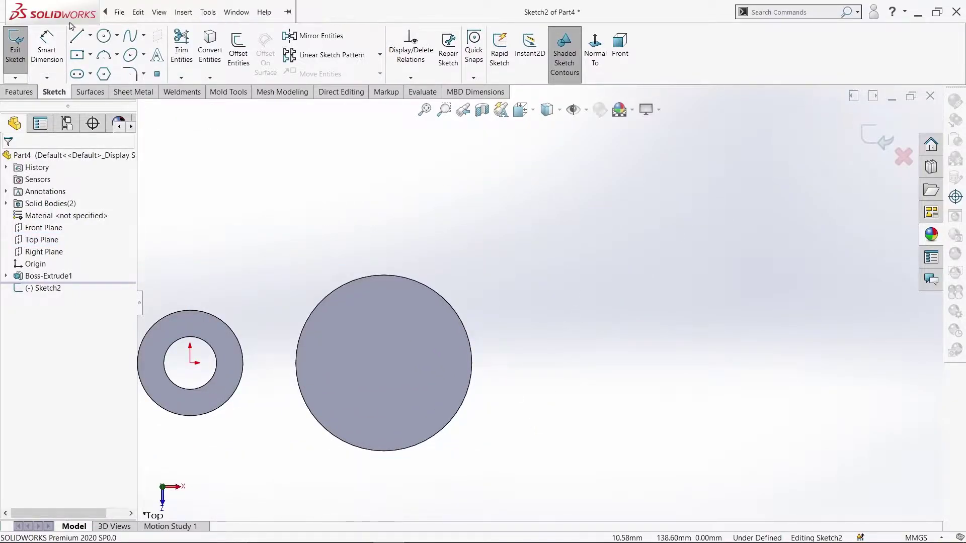
- Draw a circle inside the large 100 mm disc
left_click(104, 37)
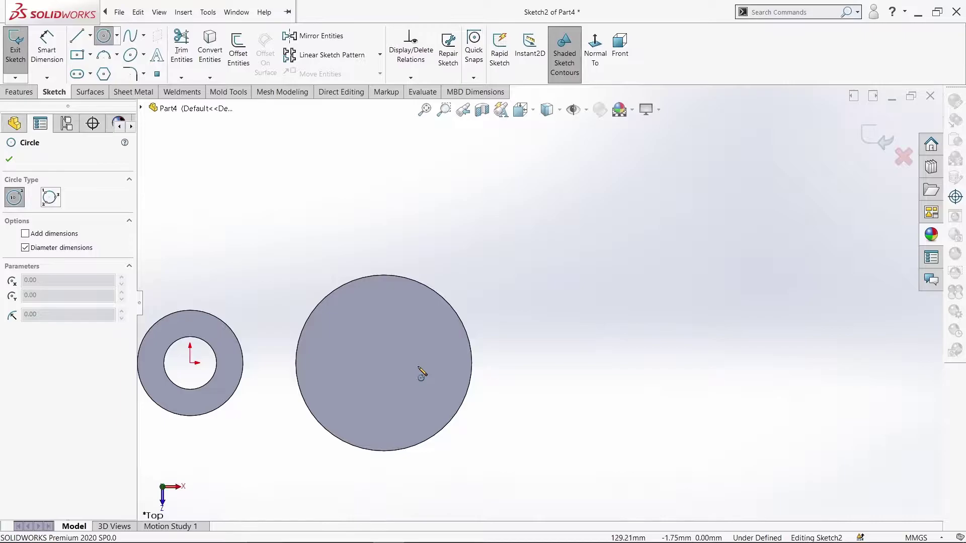
left_click(417, 363)
left_click(395, 328)
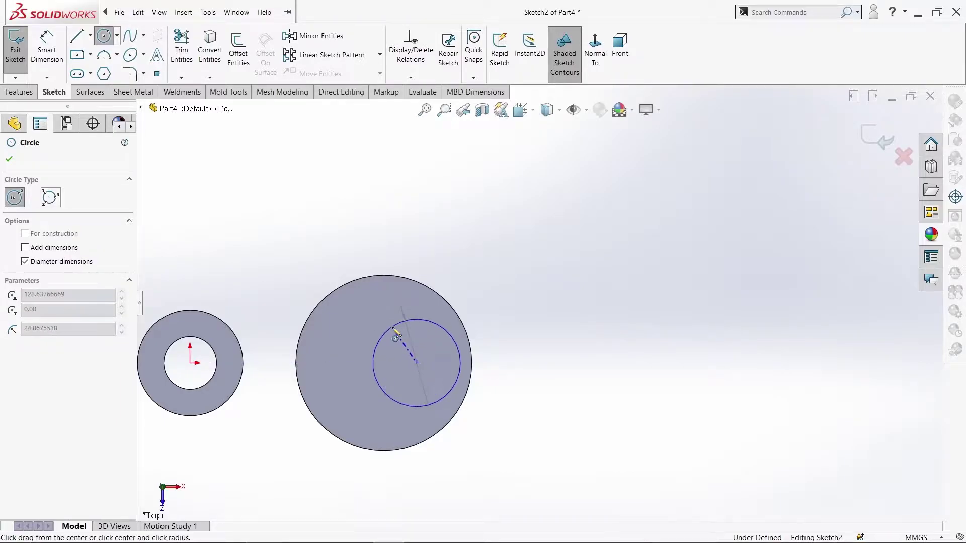
right_click(390, 283)
left_click(419, 336)
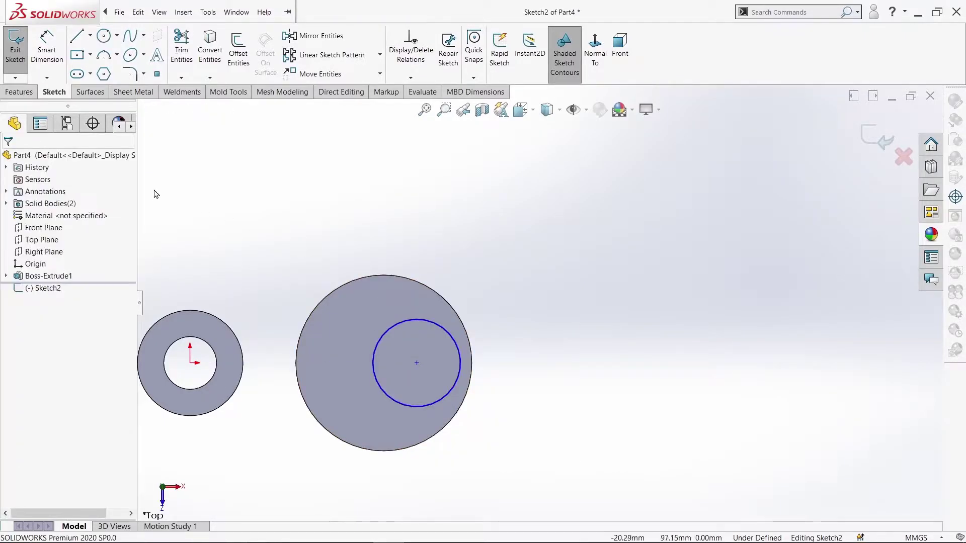
left_click(91, 39)
- Draw a horizontal centerline from the origin past the discs
left_click(100, 63)
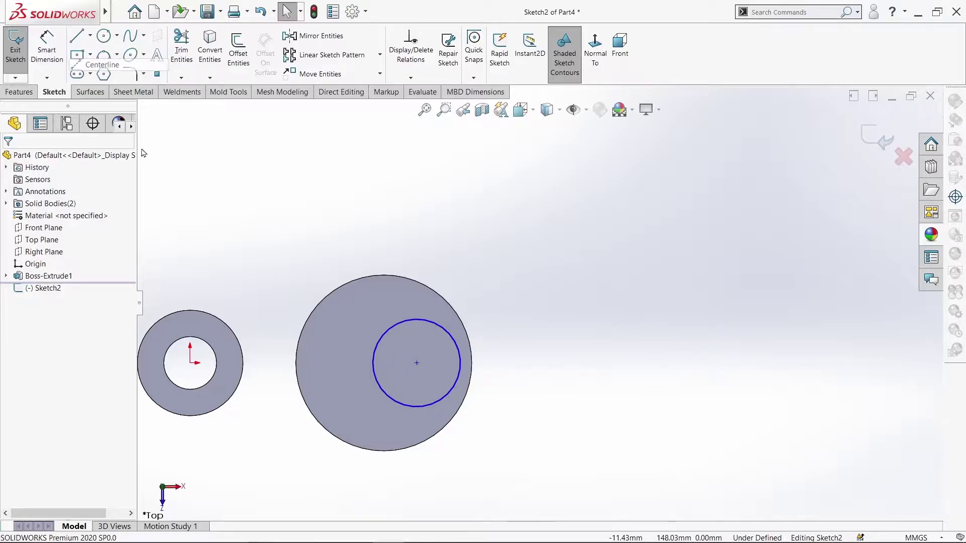
left_click(191, 363)
left_click(655, 363)
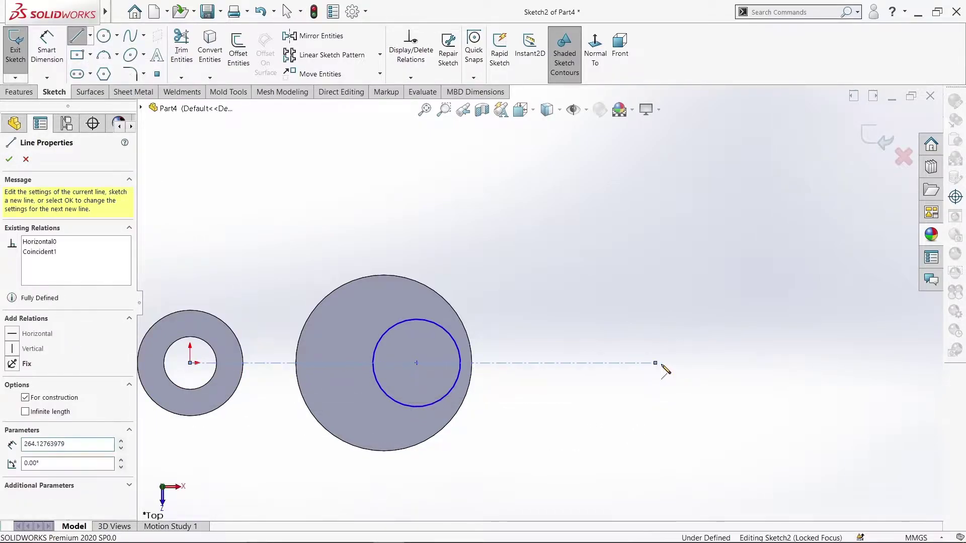
key("Escape")
key("Escape")
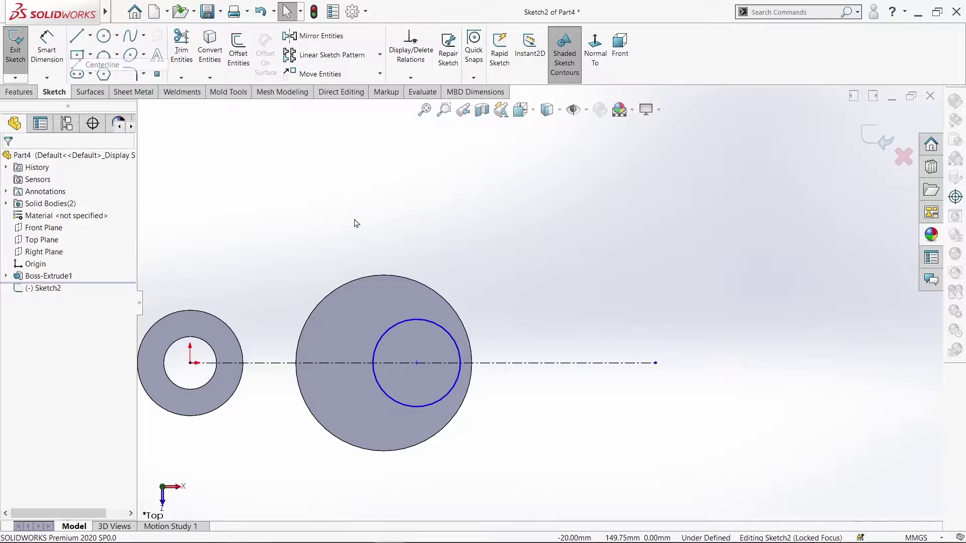
- Draw an angled centerline from the inner circle's centre toward the upper right
key("Return")
left_click(417, 363)
left_click(578, 135)
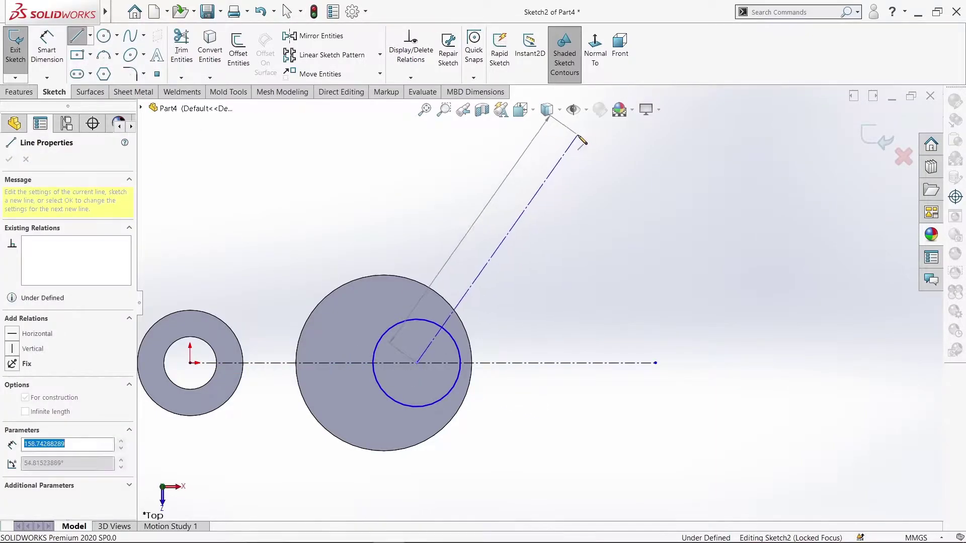
right_click(579, 133)
left_click(611, 142)
left_click(47, 47)
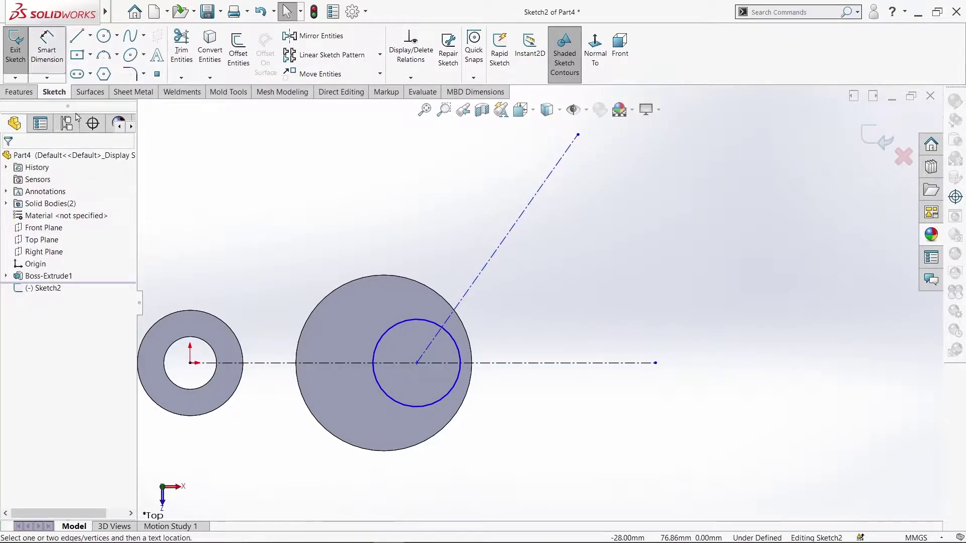
- Place the inner circle 130 mm from the origin and give it Ø44
left_click(190, 362)
left_click(417, 363)
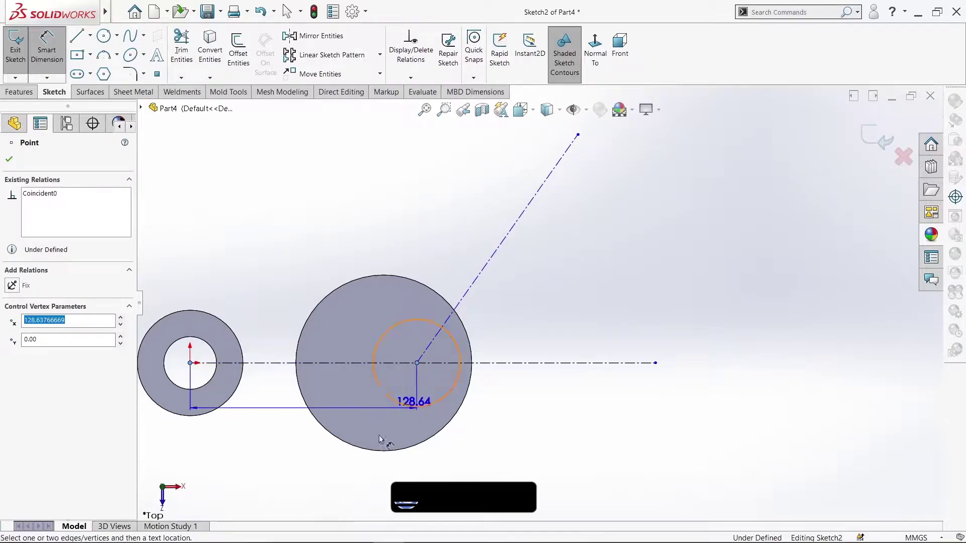
left_click(299, 467)
type("130")
key("Return")
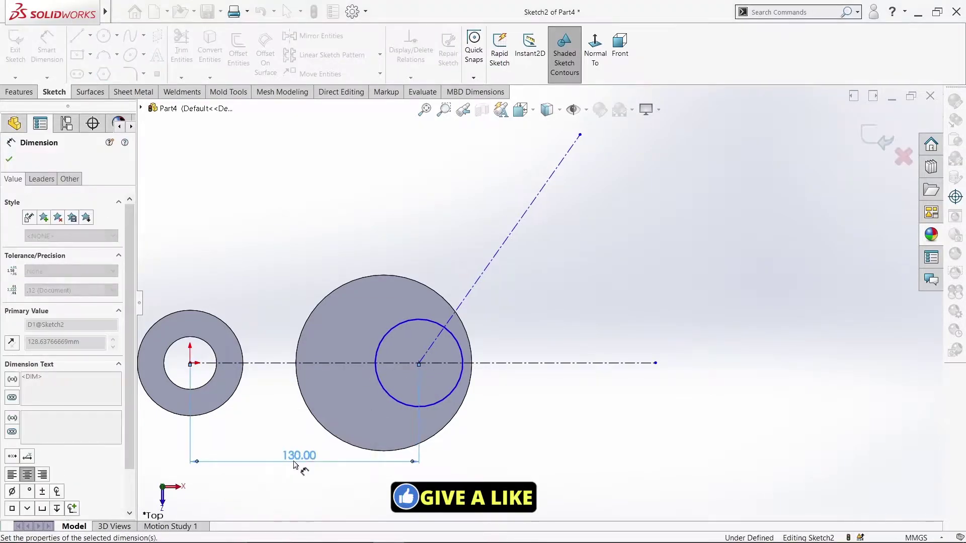
left_click(405, 326)
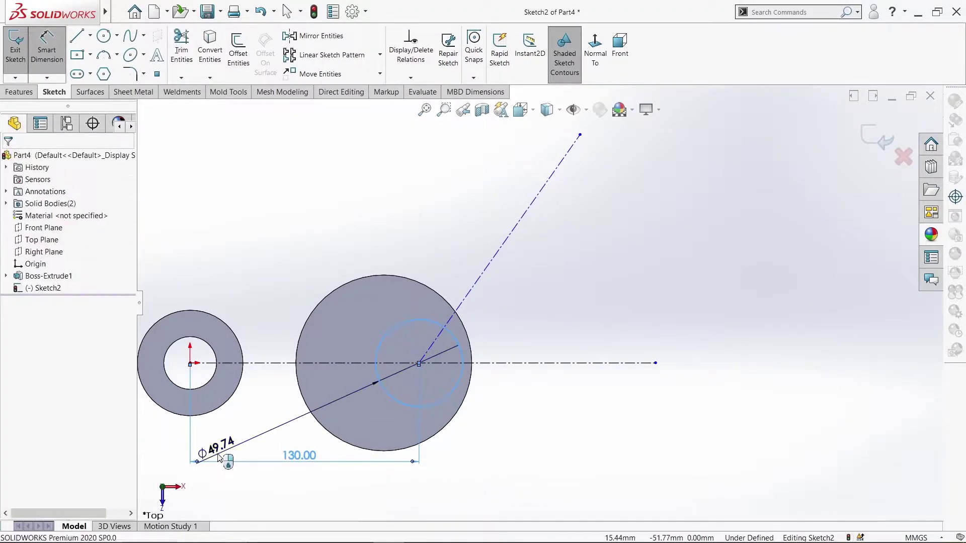
left_click(223, 453)
type("44")
key("Return")
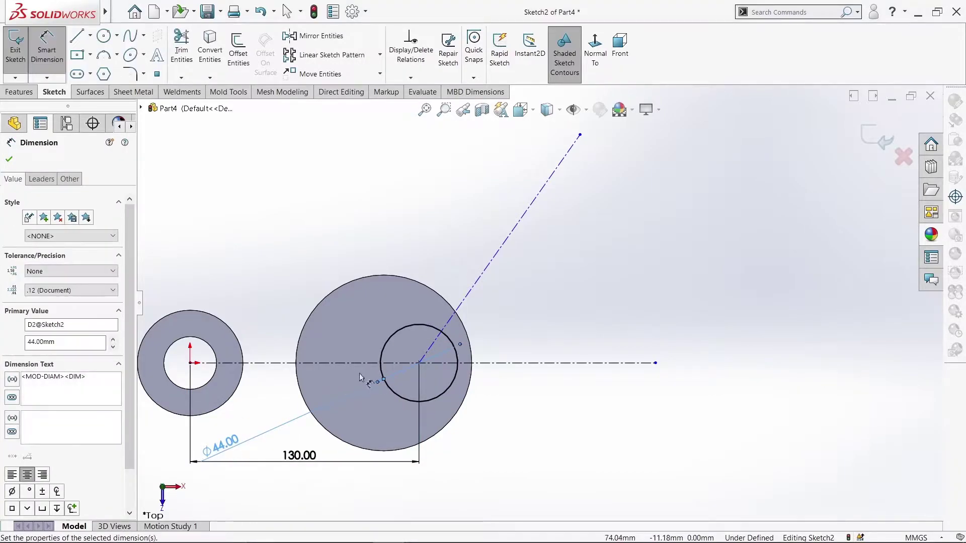
- Delete the unwanted 264.13 centerline length dimension
left_click(586, 367)
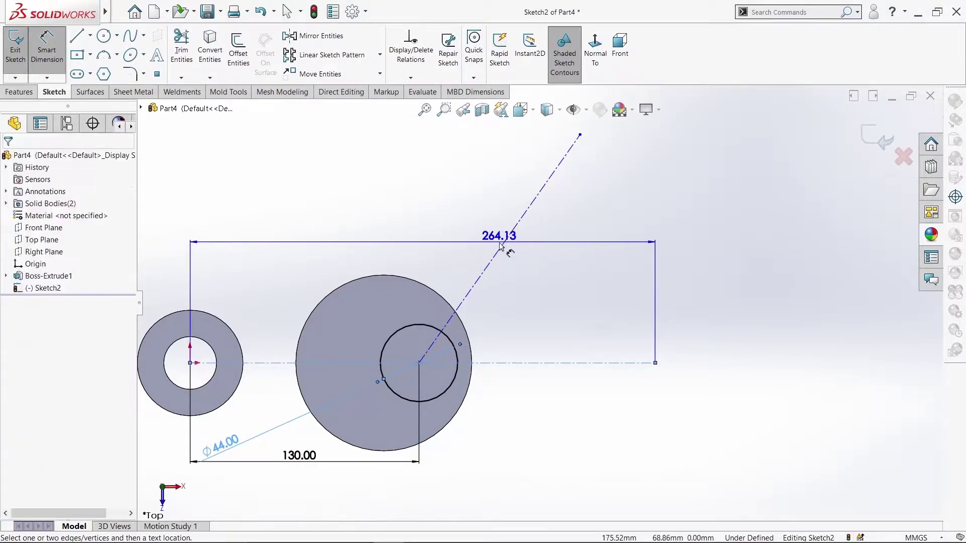
left_click(510, 248)
left_click(452, 227)
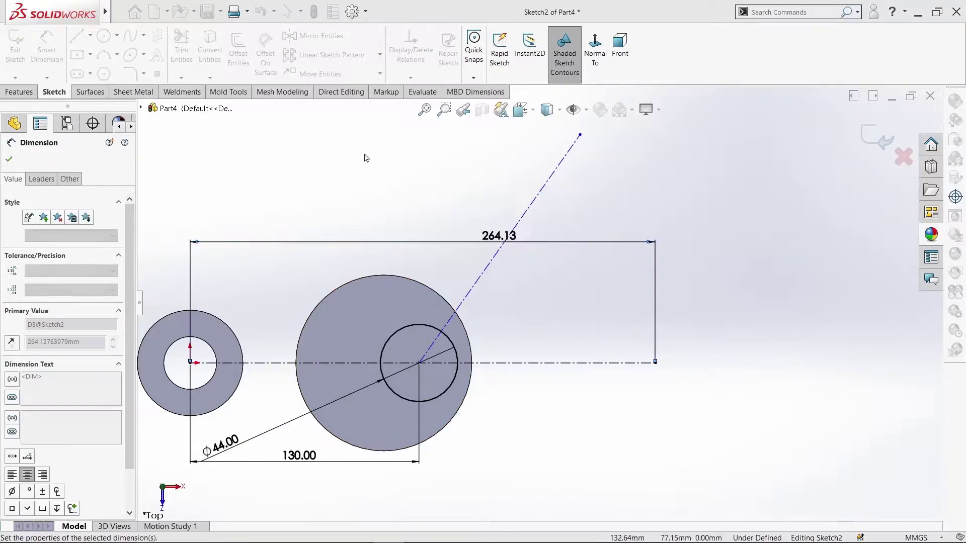
right_click(365, 154)
left_click(388, 177)
left_click(486, 241)
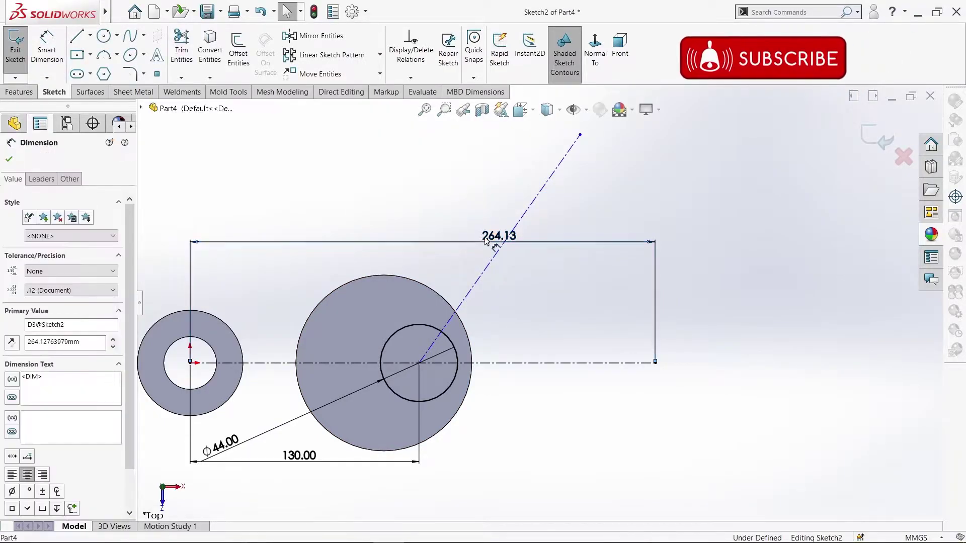
right_click(485, 240)
left_click(519, 395)
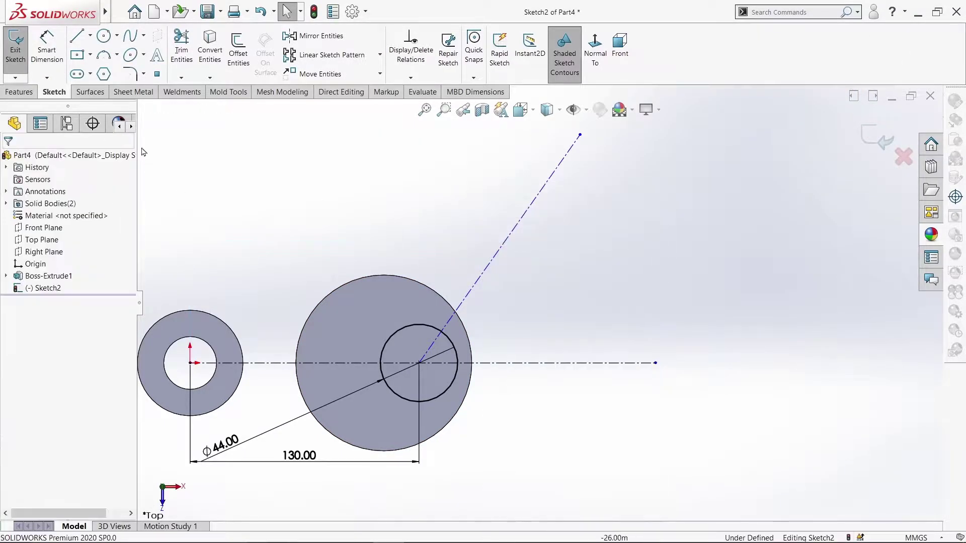
- Set the angle between the horizontal and angled centerlines to 51°
left_click(35, 48)
left_click(531, 364)
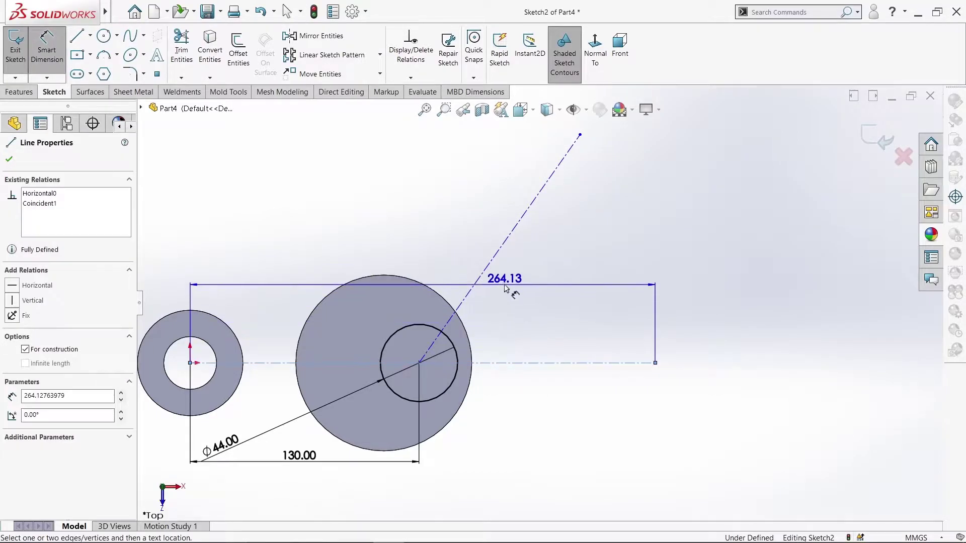
left_click(484, 271)
left_click(518, 298)
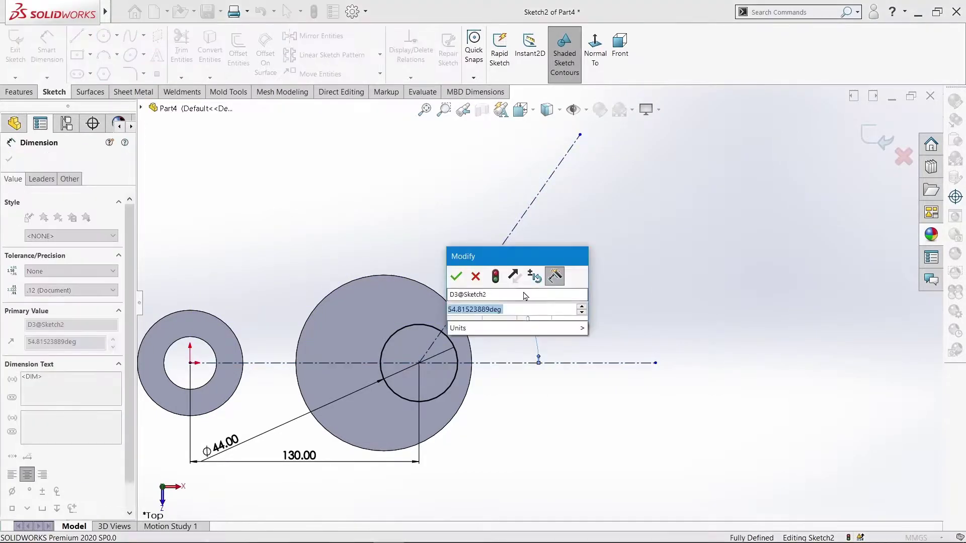
type("51")
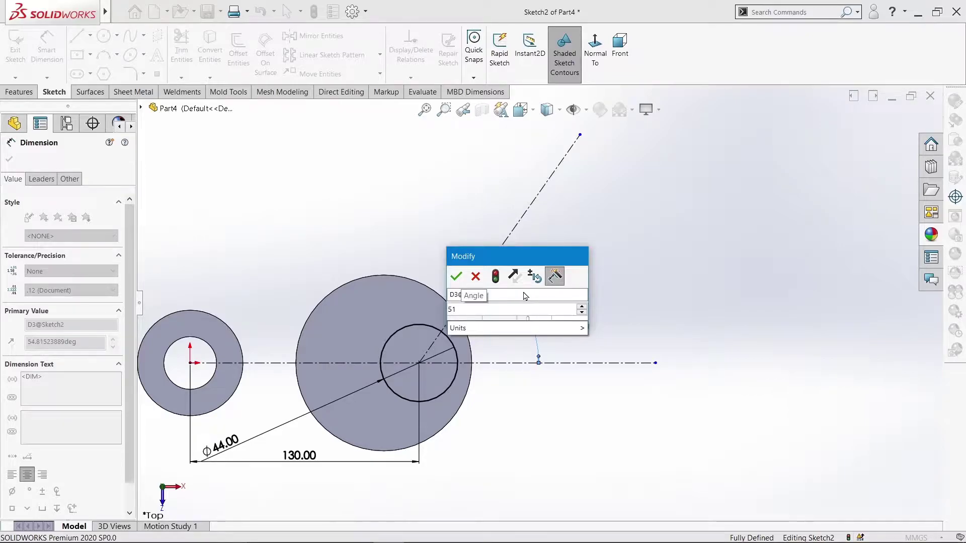
key("Return")
right_click(402, 201)
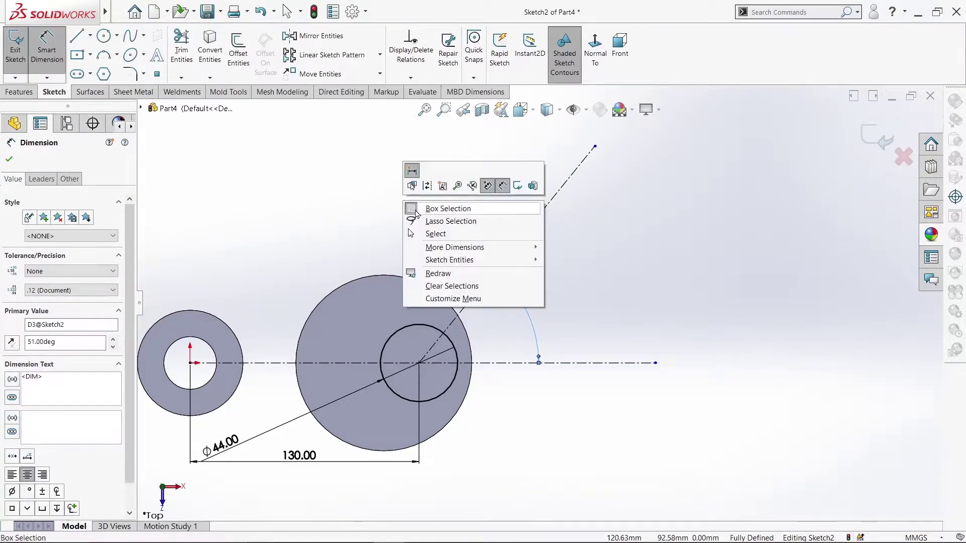
left_click(418, 231)
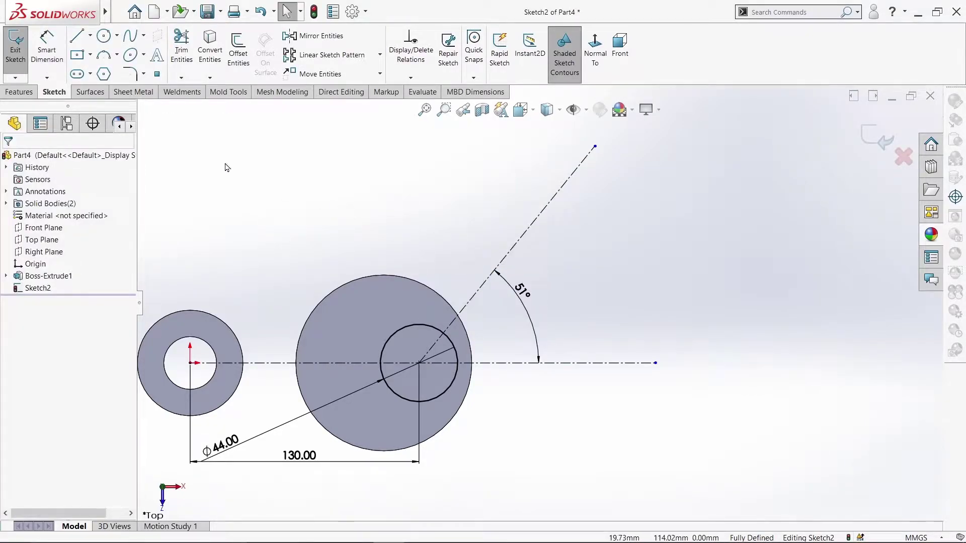
left_click(104, 37)
- Draw concentric 60 mm and 21 mm circles at the angled line's end
left_click(594, 146)
type("60")
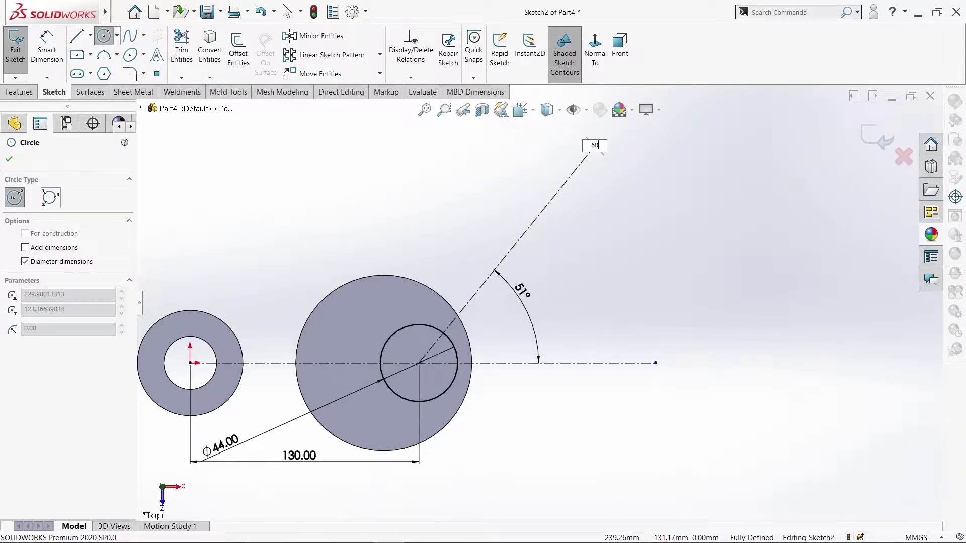
key("Return")
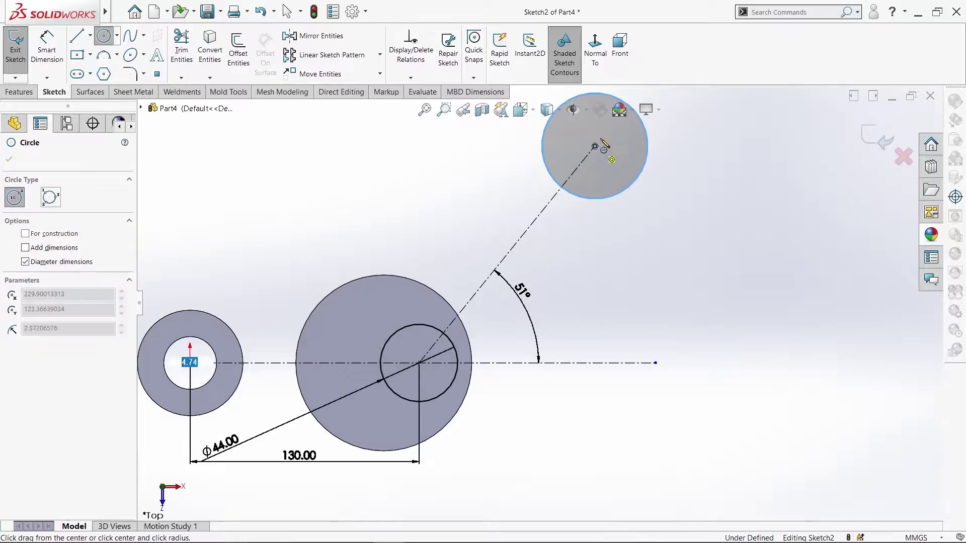
left_click(594, 145)
type("21")
key("Return")
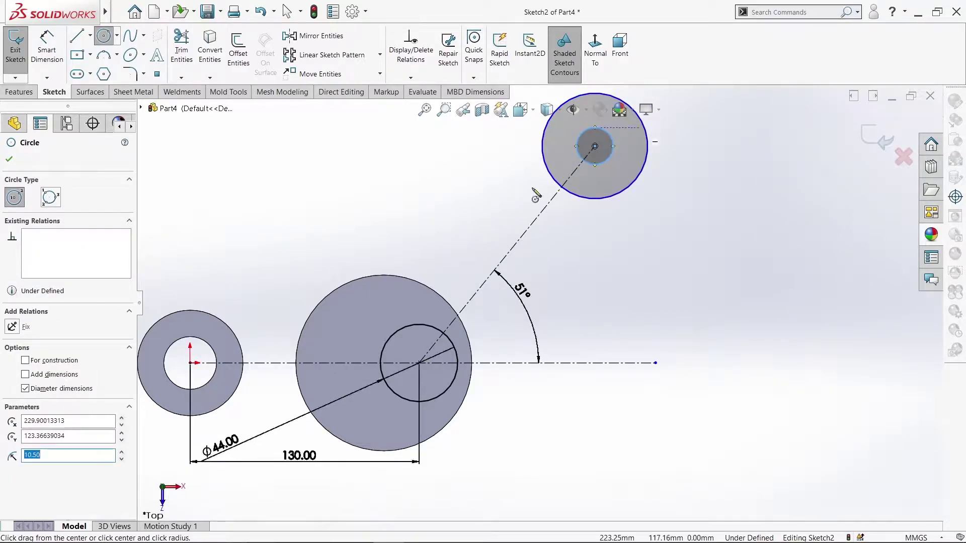
right_click(281, 176)
left_click(314, 225)
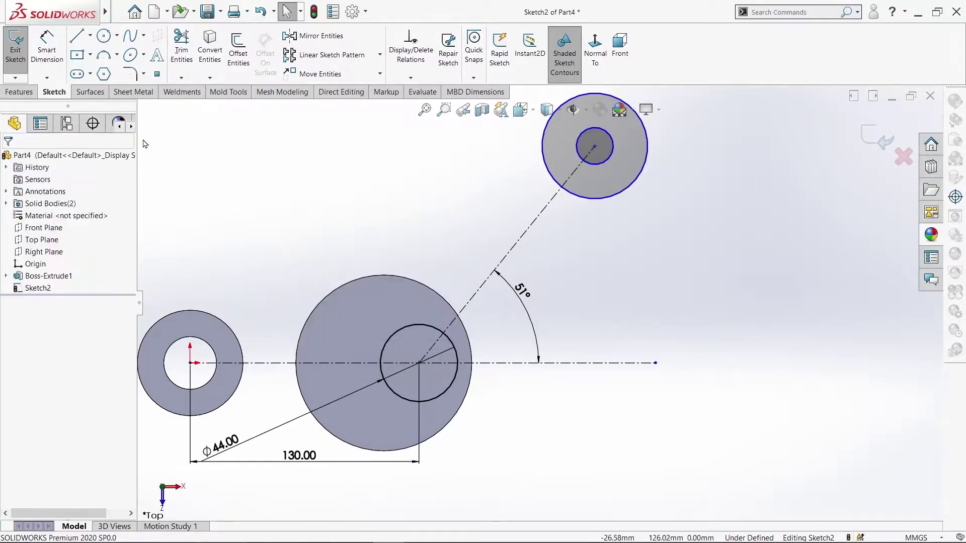
- Dimension the angled centerline, correcting its 1270 mm length to 127 mm
left_click(49, 52)
left_click(531, 233)
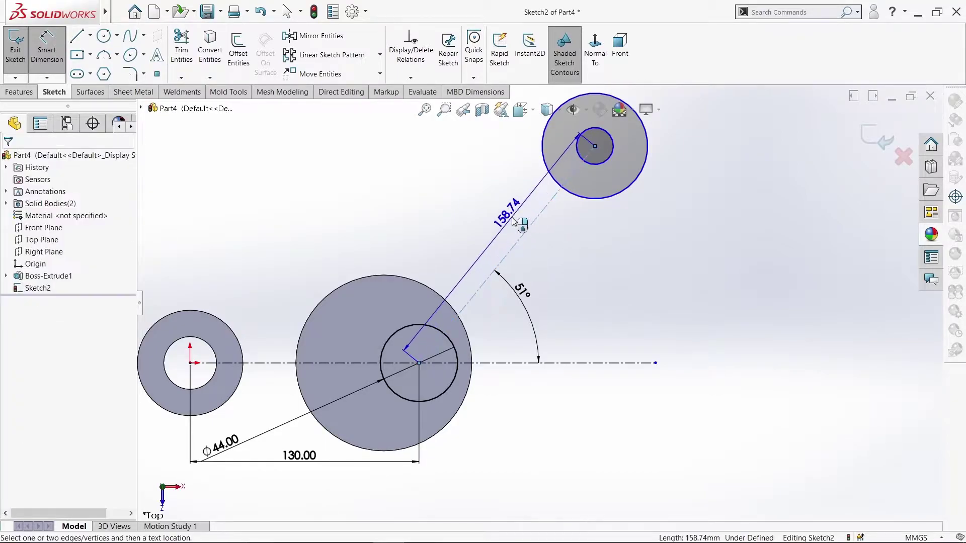
left_click(514, 222)
type("1270")
key("Return")
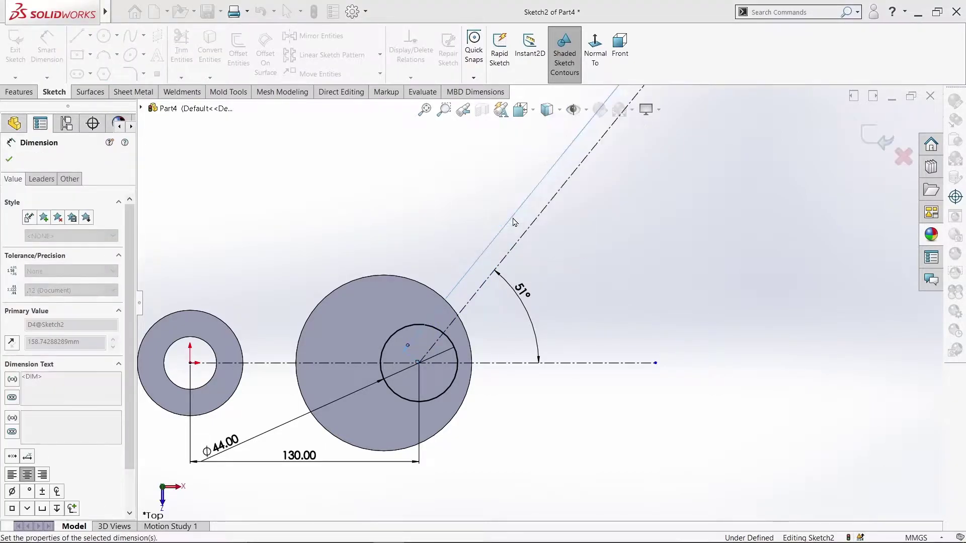
scroll(602, 316, "up", 3)
scroll(602, 317, "up", 3)
scroll(603, 316, "up", 2)
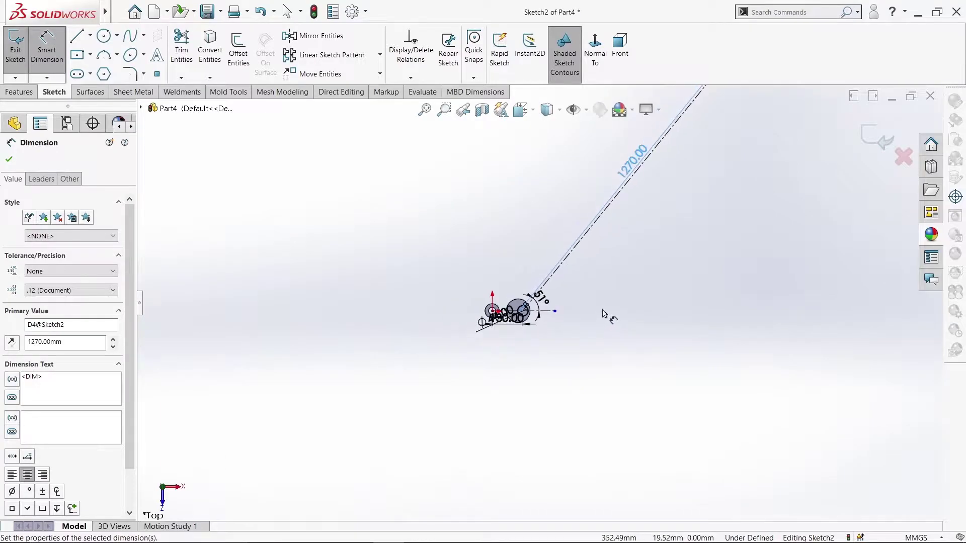
double_click(646, 154)
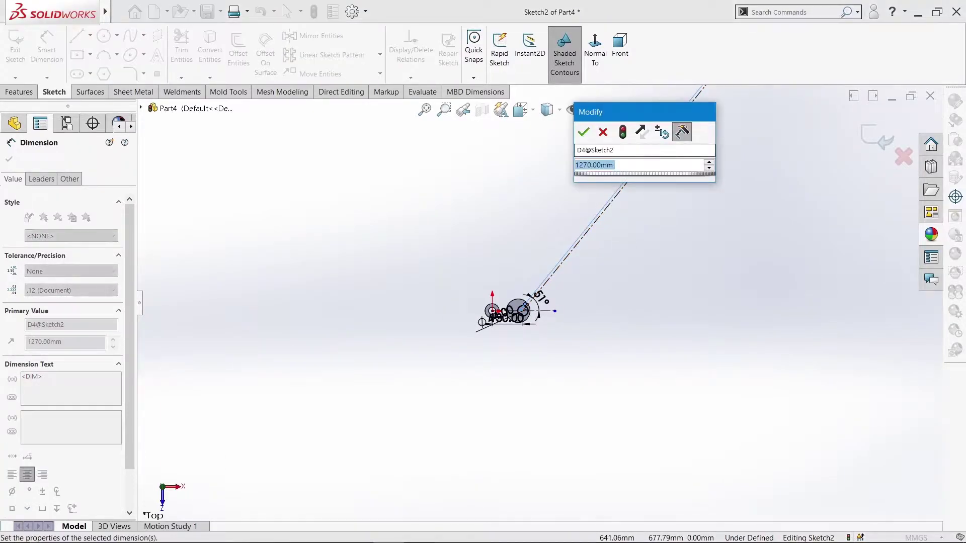
type("127")
key("Return")
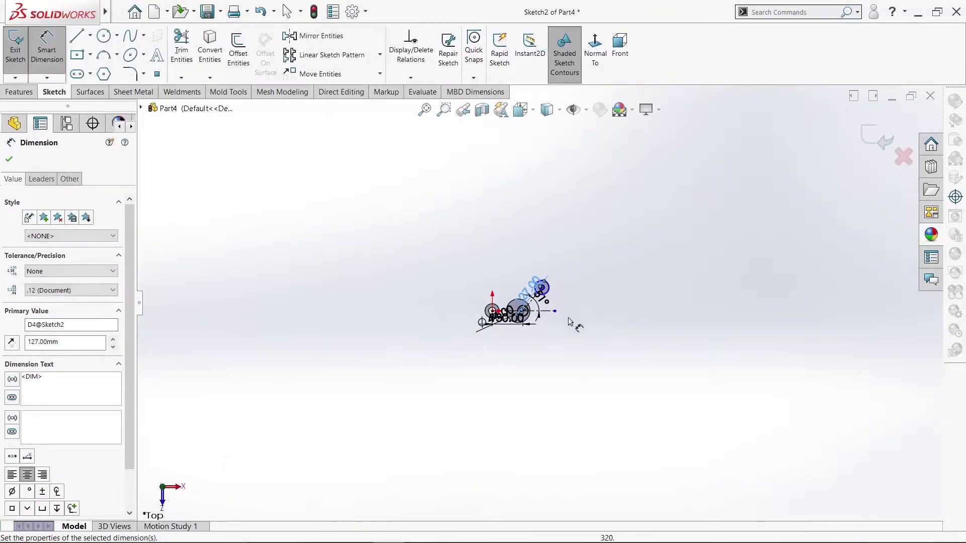
scroll(573, 324, "down", 2)
scroll(564, 312, "down", 3)
scroll(556, 288, "down", 2)
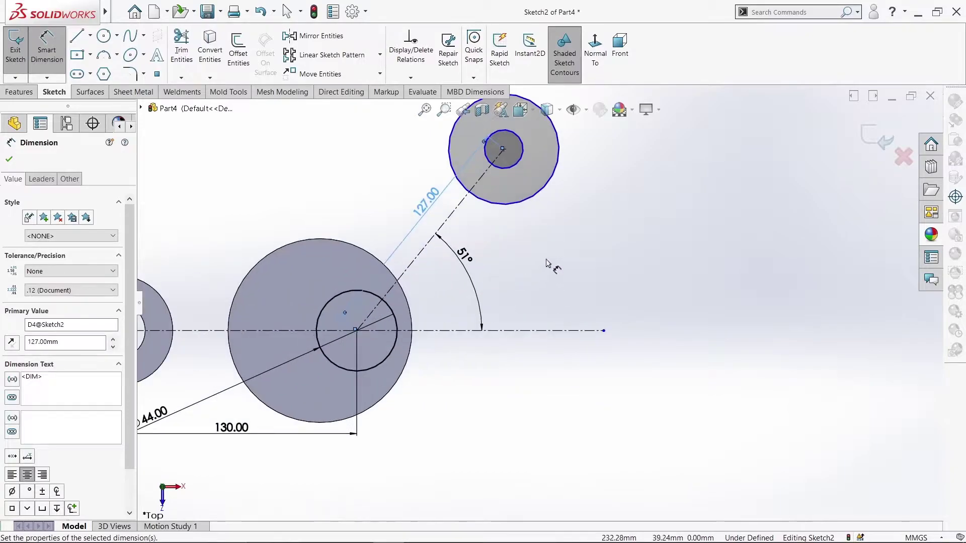
- Add Ø60 and Ø21 diameter dimensions to the upper-right circles
left_click(555, 189)
left_click(589, 171)
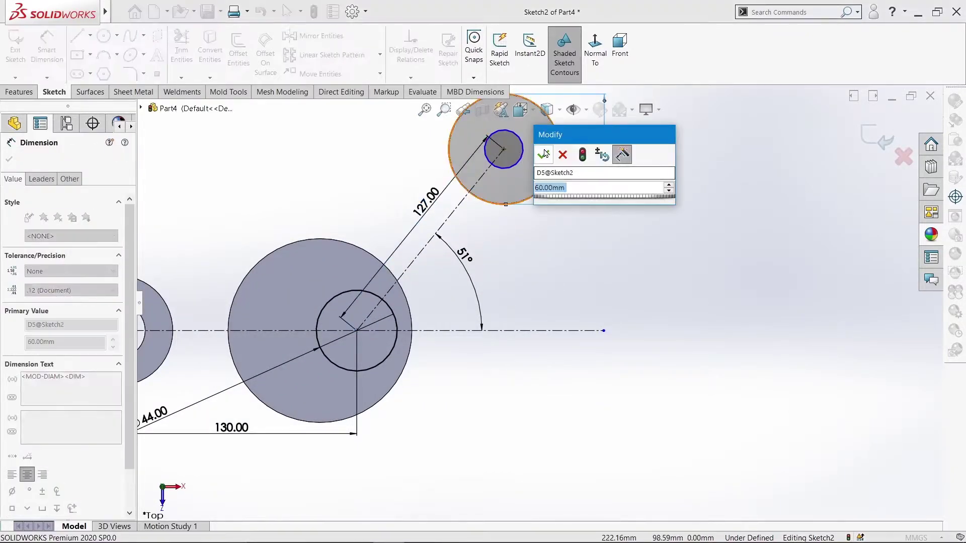
left_click(545, 153)
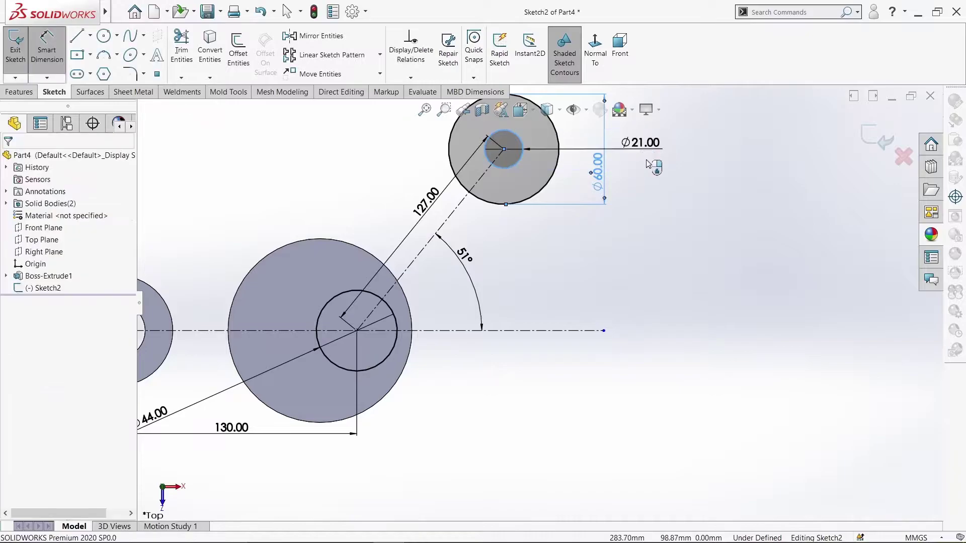
left_click(647, 164)
left_click(579, 134)
right_click(585, 229)
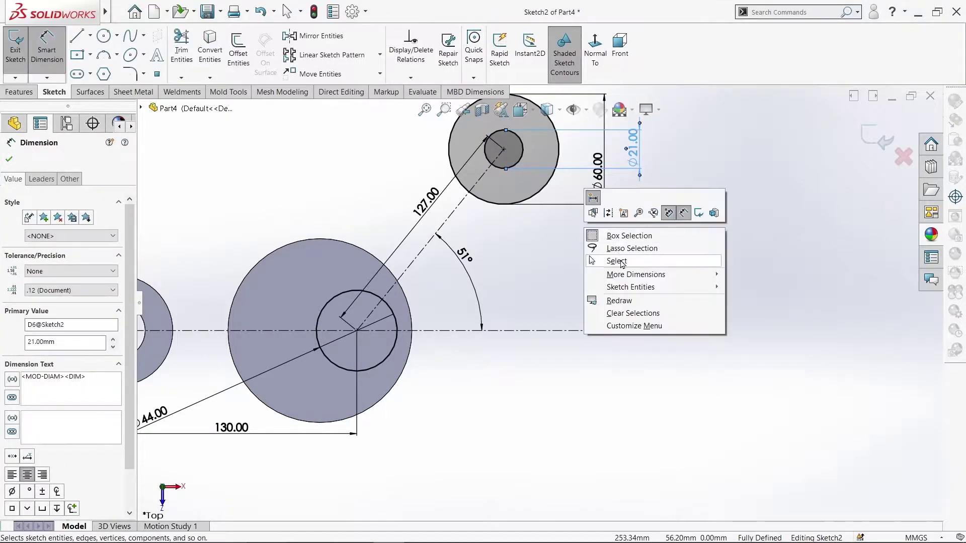
left_click(617, 261)
- Convert the Ø44 circle to construction geometry
left_click(396, 348)
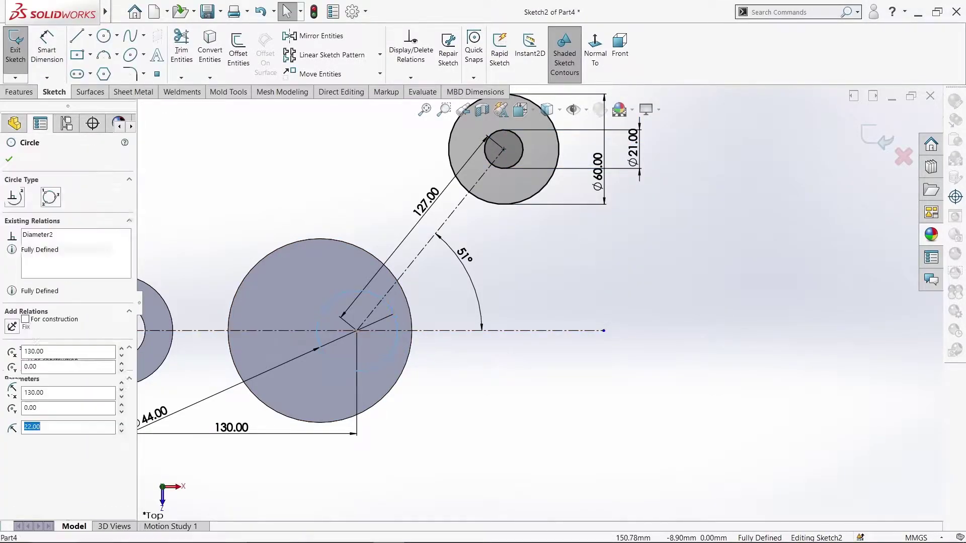
left_click(439, 318)
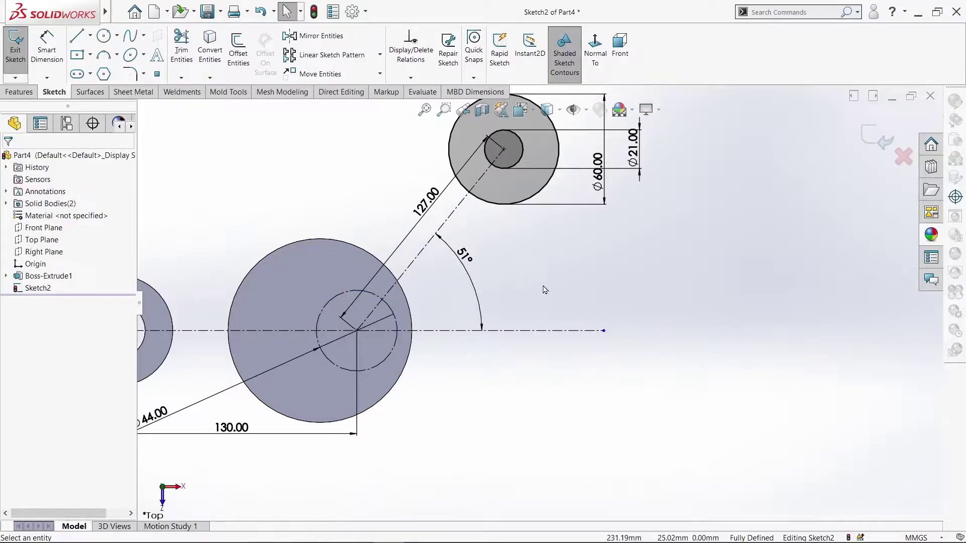
left_click(341, 297)
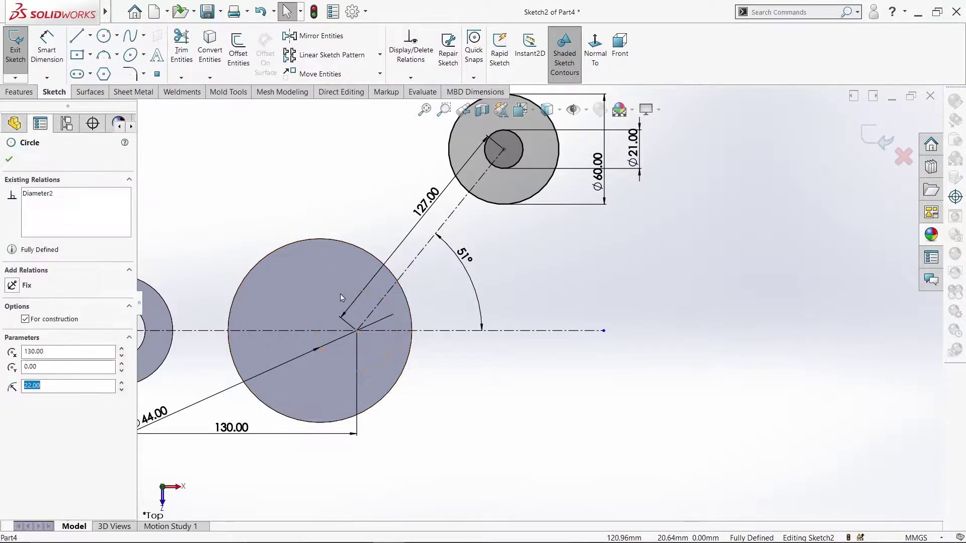
left_click(253, 184)
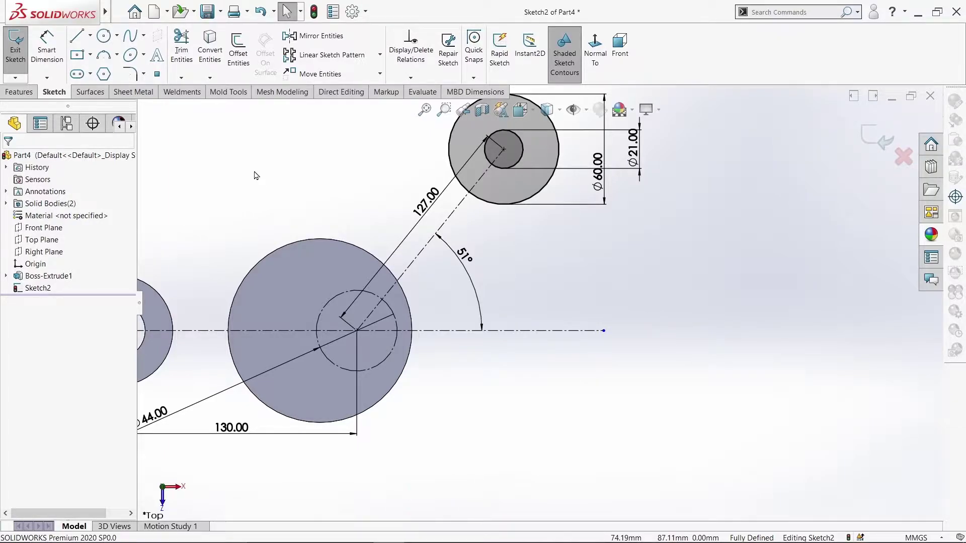
- Extrude Sketch2 22 mm into the Ø60/Ø21 third boss
left_click(21, 91)
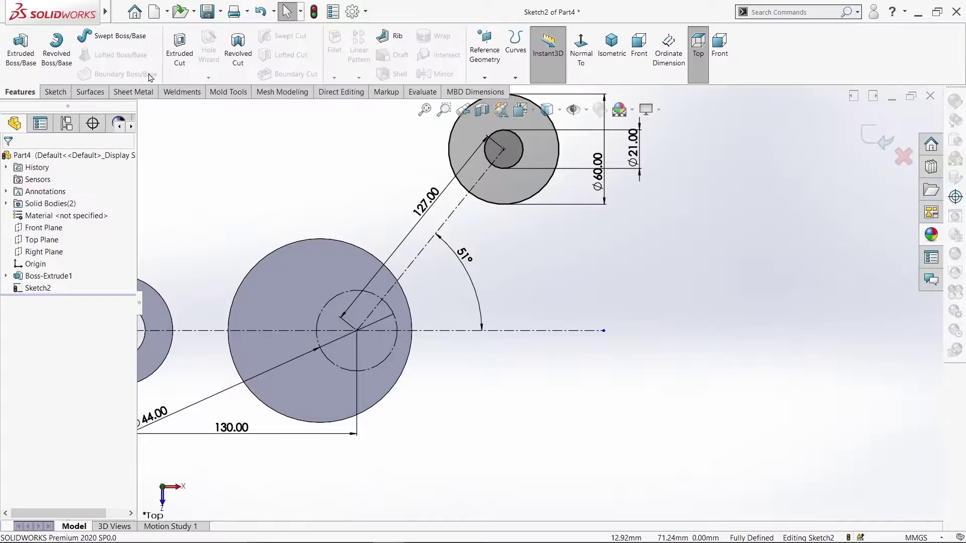
left_click(24, 48)
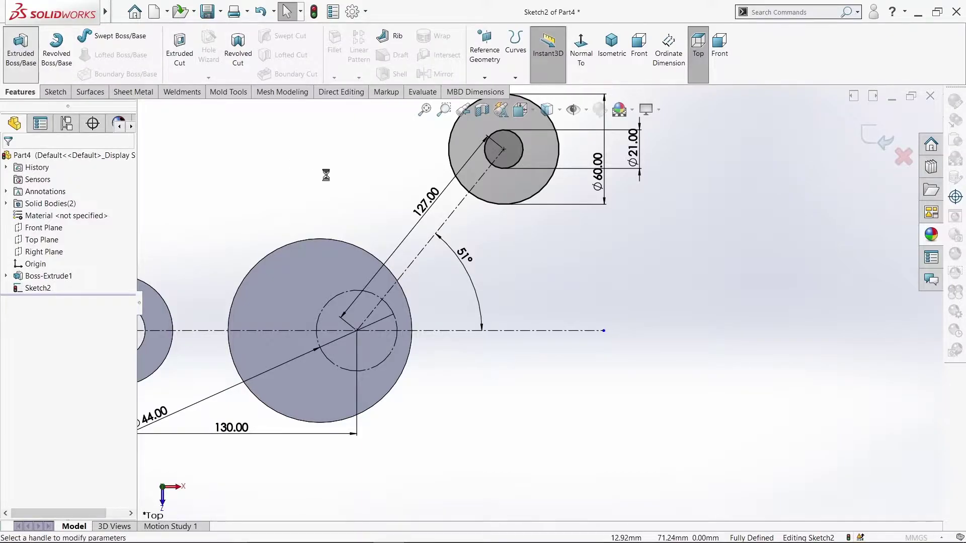
type("22")
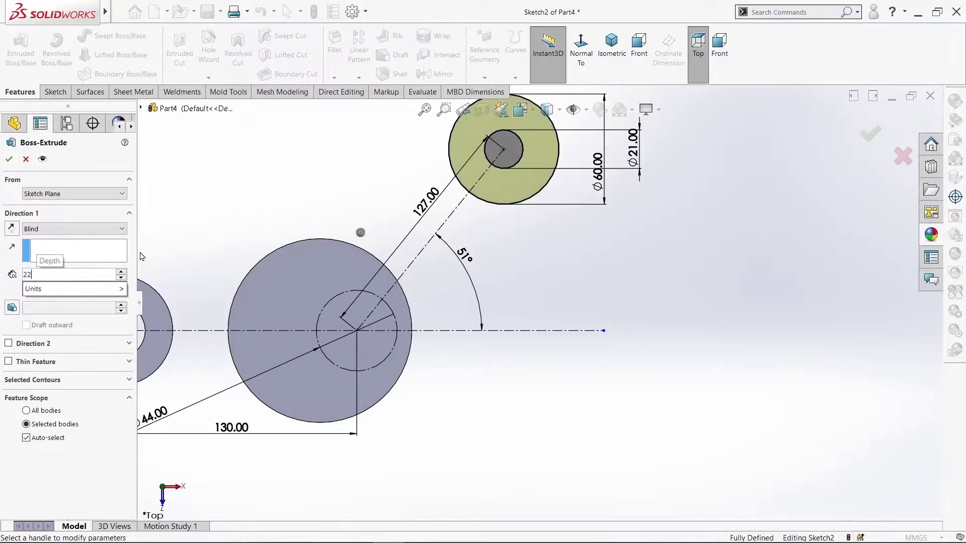
key("Return")
key("Return")
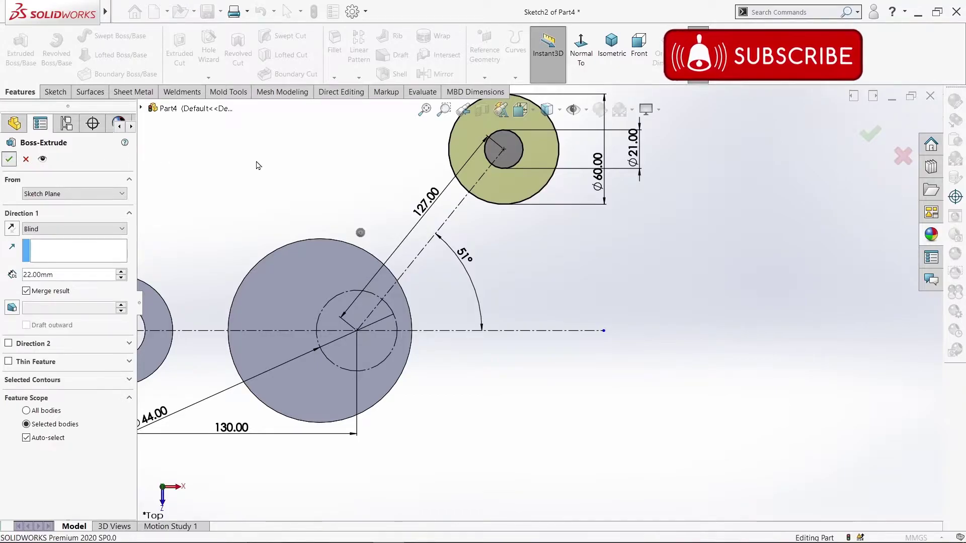
middle_click_drag(371, 205, 424, 186)
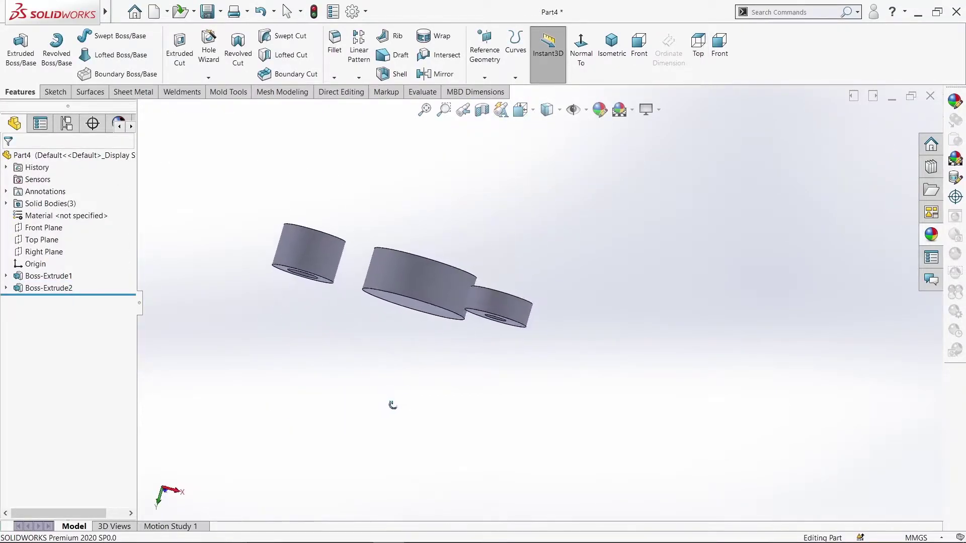
- Start a new sketch on the Top Plane and view it normal to the plane
left_click(42, 240)
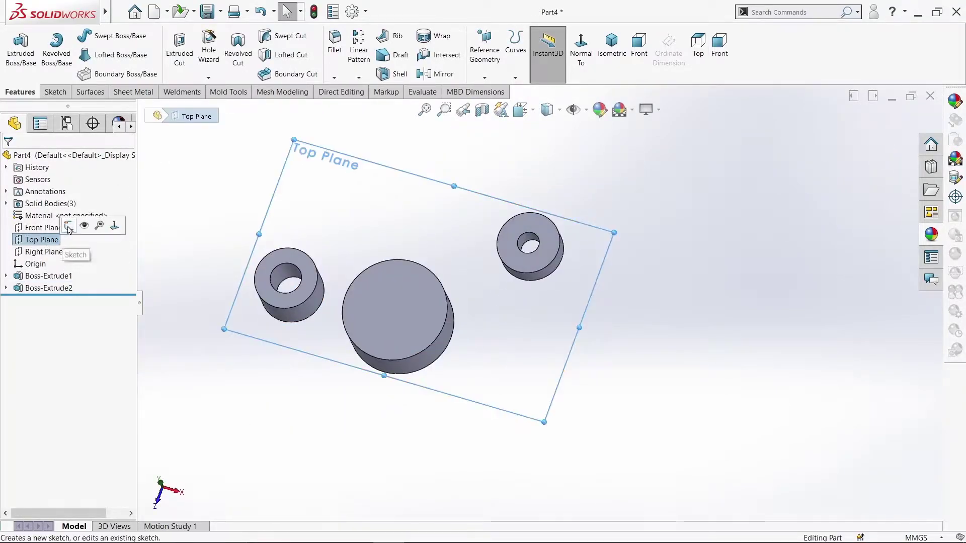
left_click(88, 222)
left_click(588, 55)
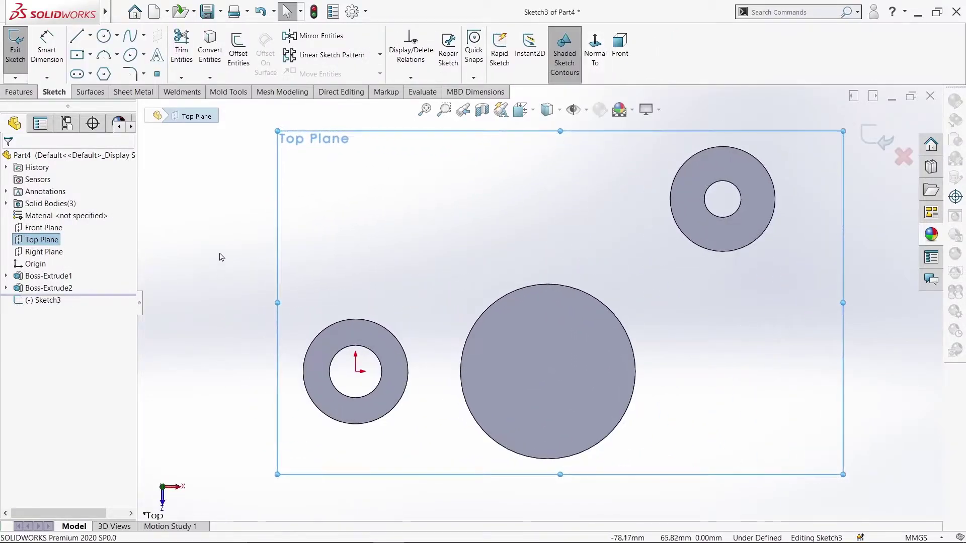
left_click(440, 241)
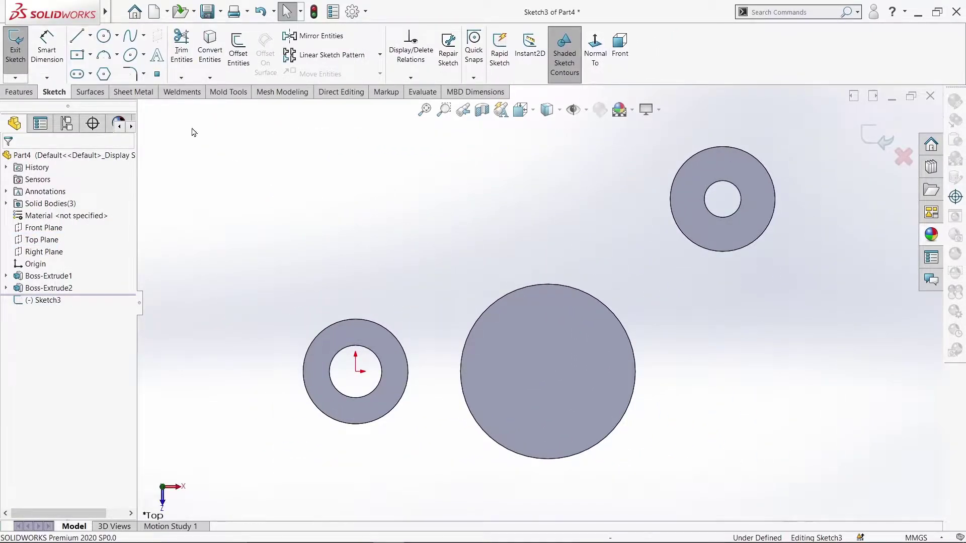
- Convert both ring faces and the large circle's edge into sketch circles
left_click(217, 53)
left_click(383, 330)
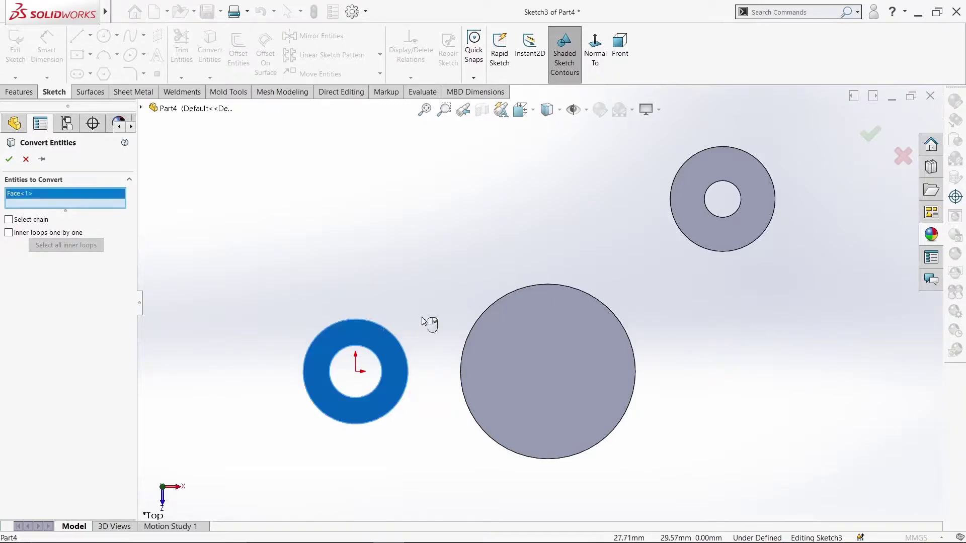
left_click(510, 296)
left_click(688, 172)
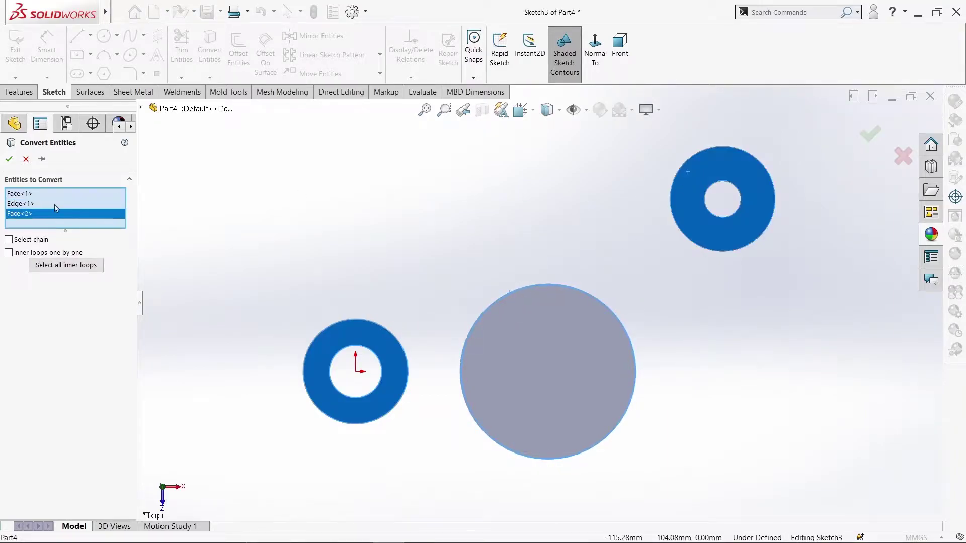
left_click(10, 158)
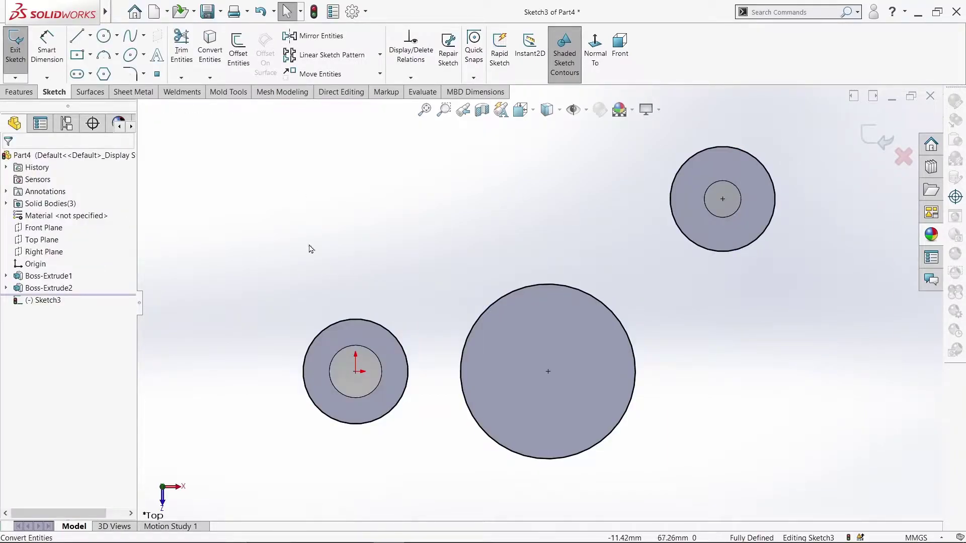
left_click(78, 38)
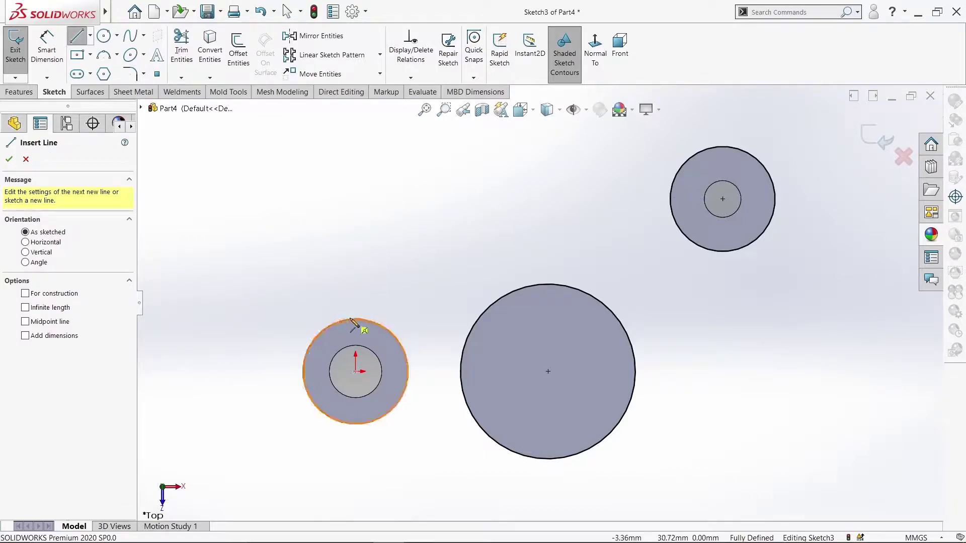
- Draw a tangent line chain from the left boss past the large boss to the upper-right boss
left_click(364, 332)
left_click(511, 280)
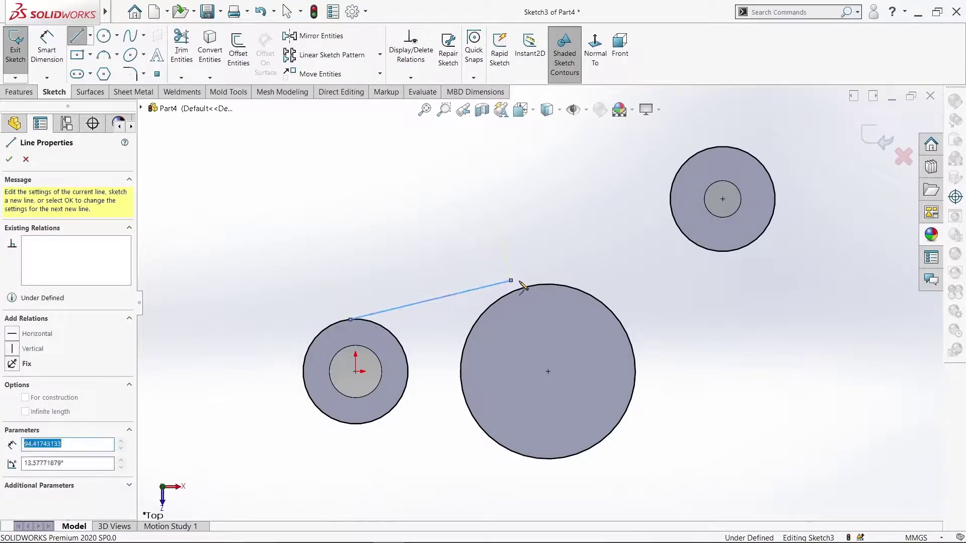
left_click(693, 156)
right_click(693, 157)
left_click(719, 160)
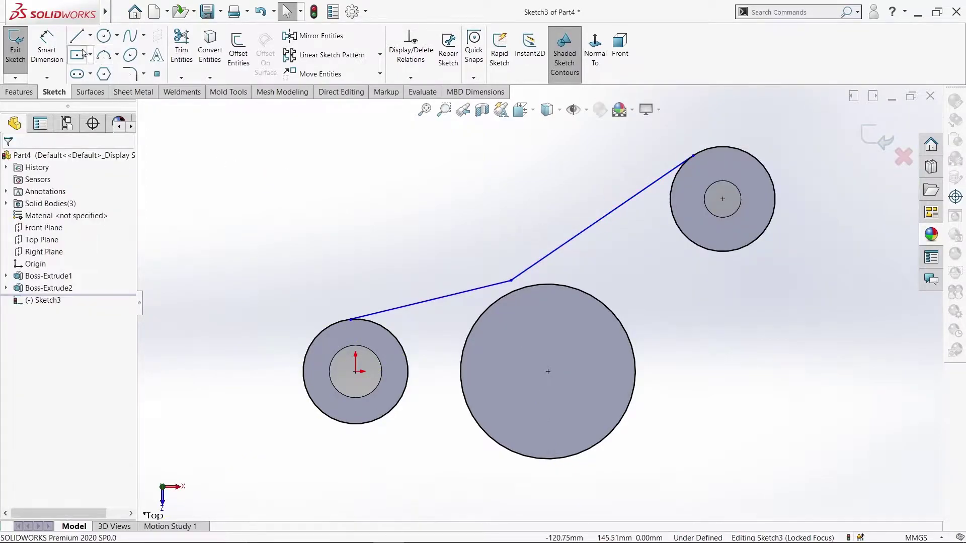
- Draw the lower connecting line from the left boss's bottom edge
key("l")
left_click(355, 424)
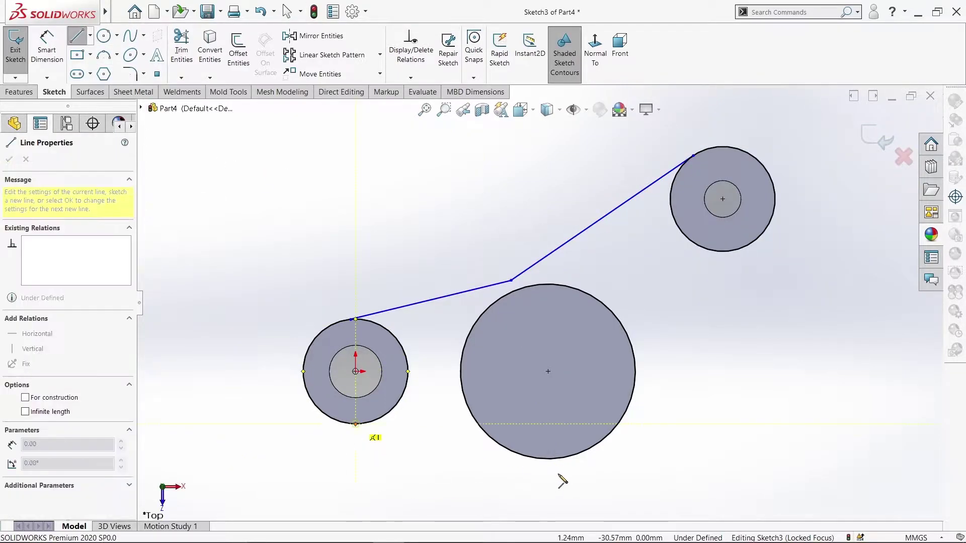
right_click(546, 457)
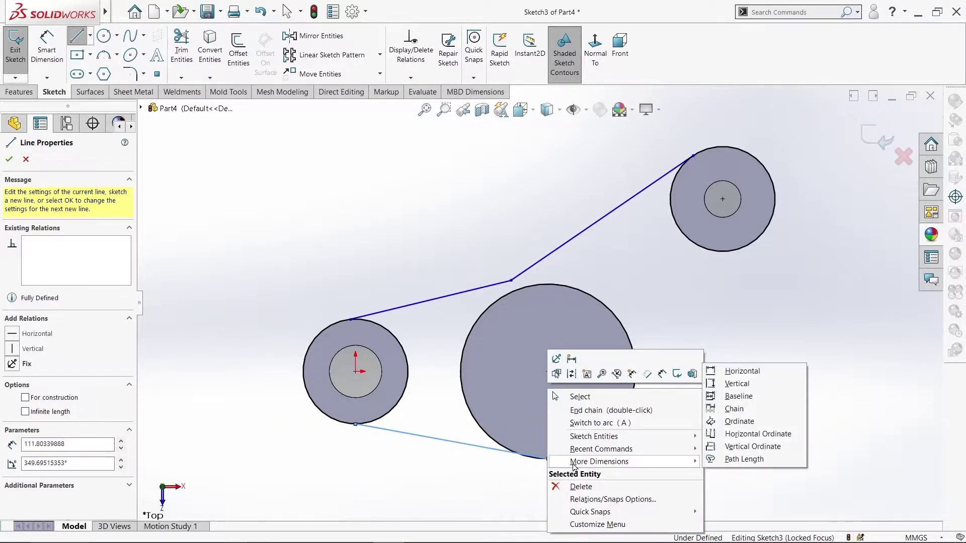
left_click(77, 34)
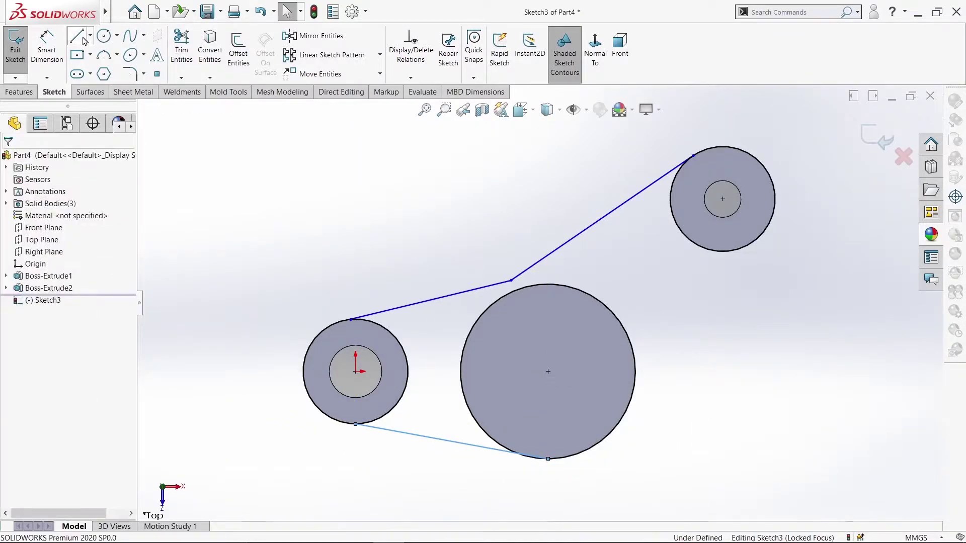
left_click(76, 33)
- Draw a line from the large boss's edge tangent to the upper-right boss
left_click(673, 368)
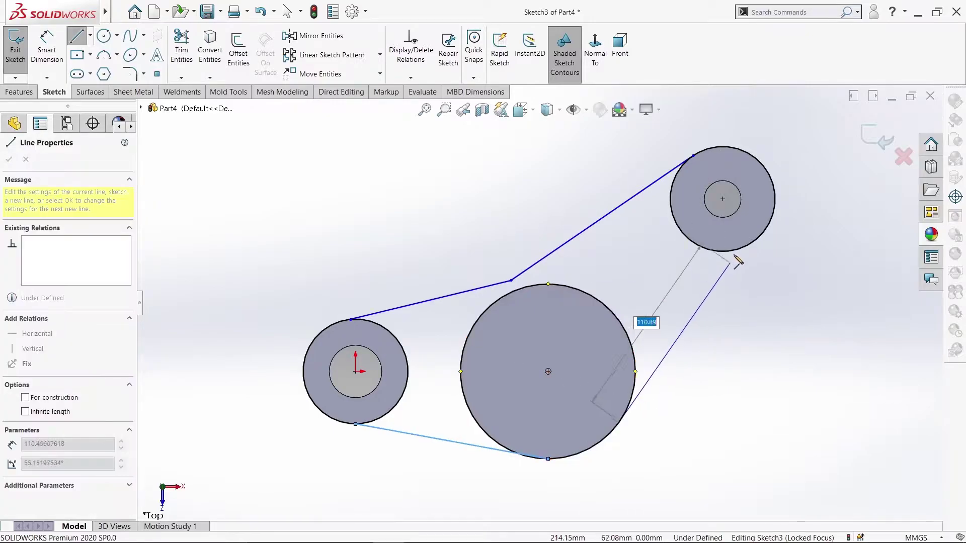
left_click(761, 246)
right_click(761, 246)
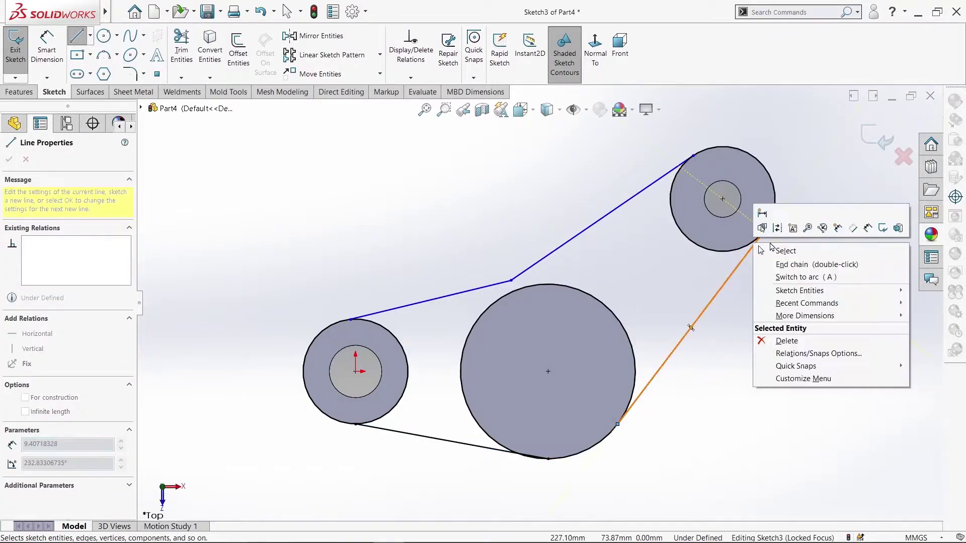
left_click(769, 252)
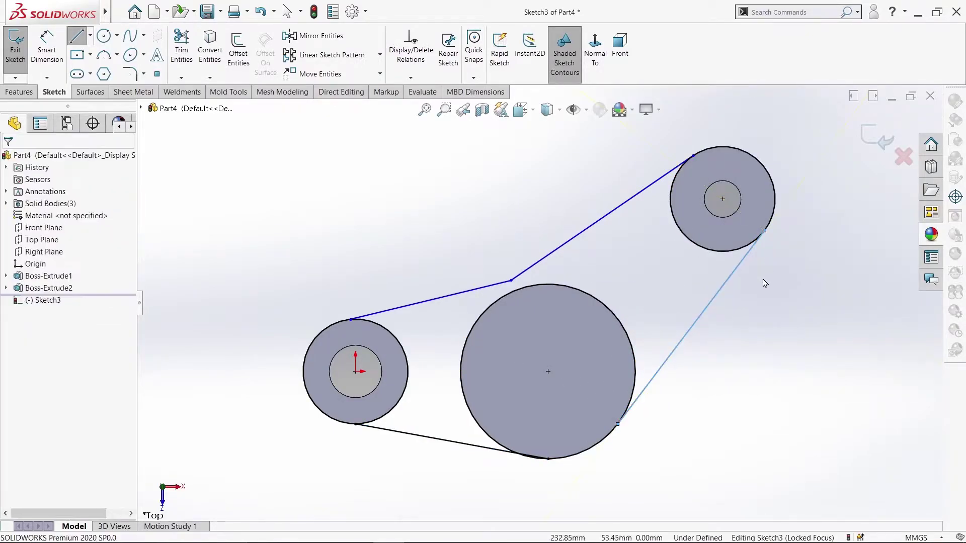
- Try a tangent on the lower belt line, then delete the conflicting tangent relation
left_click(449, 442)
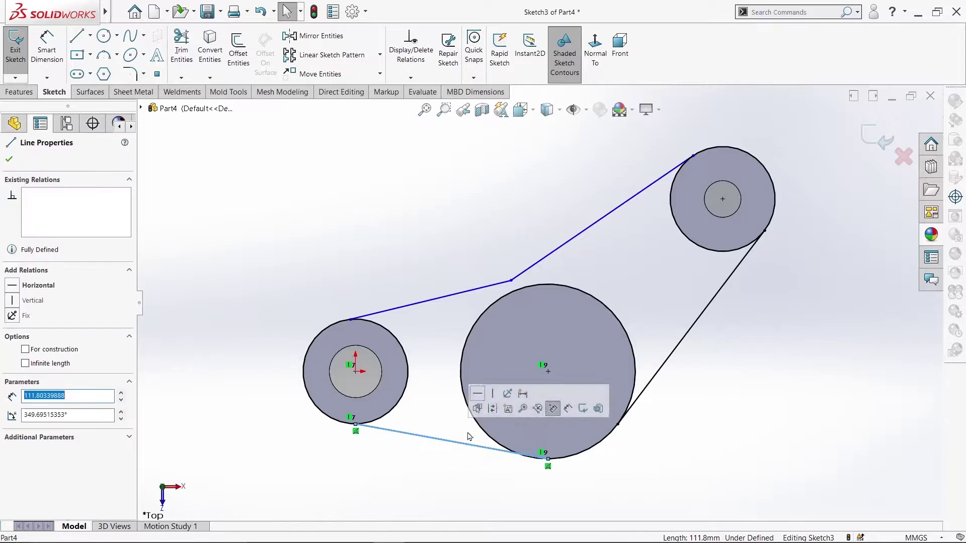
left_click(459, 368, "ctrl")
left_click(11, 337)
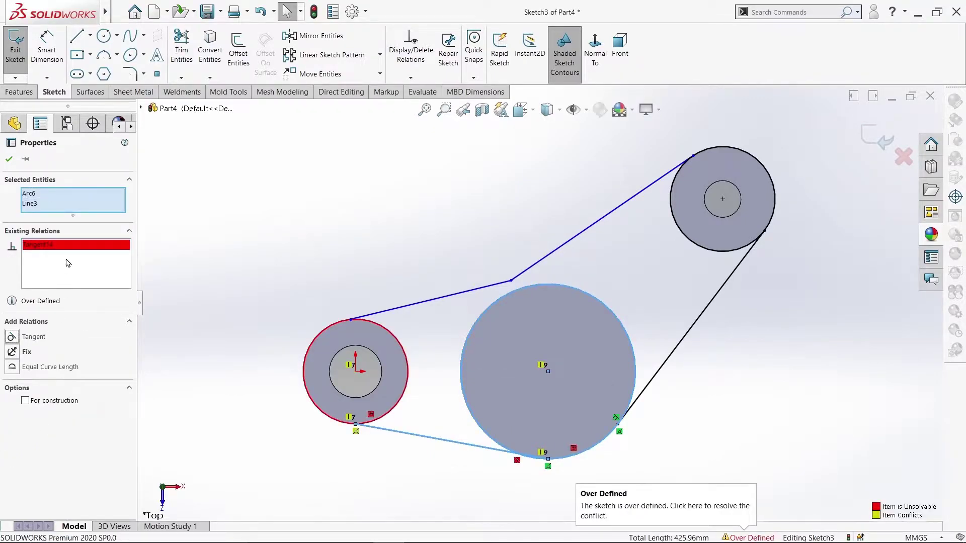
right_click(68, 243)
left_click(93, 262)
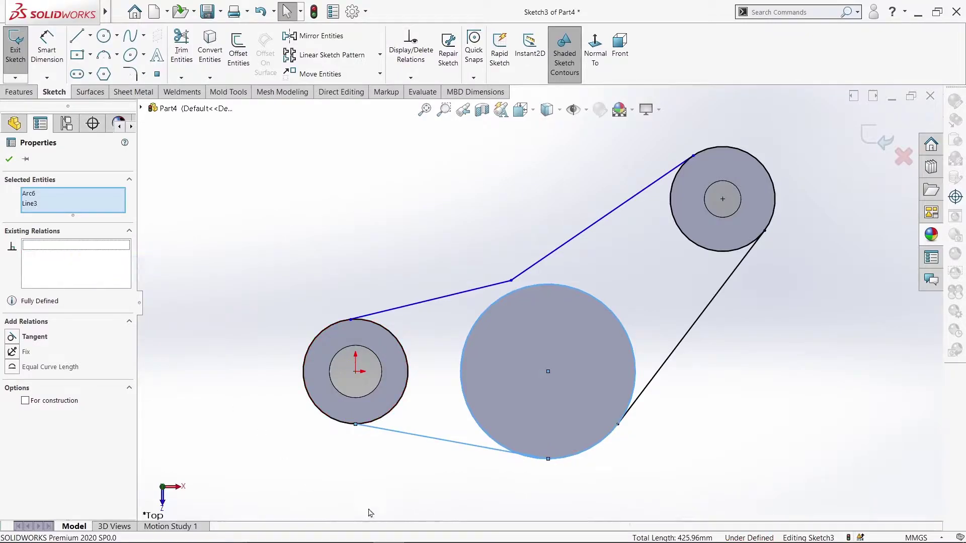
left_click(571, 507)
scroll(563, 493, "down", 5)
scroll(470, 376, "down", 4)
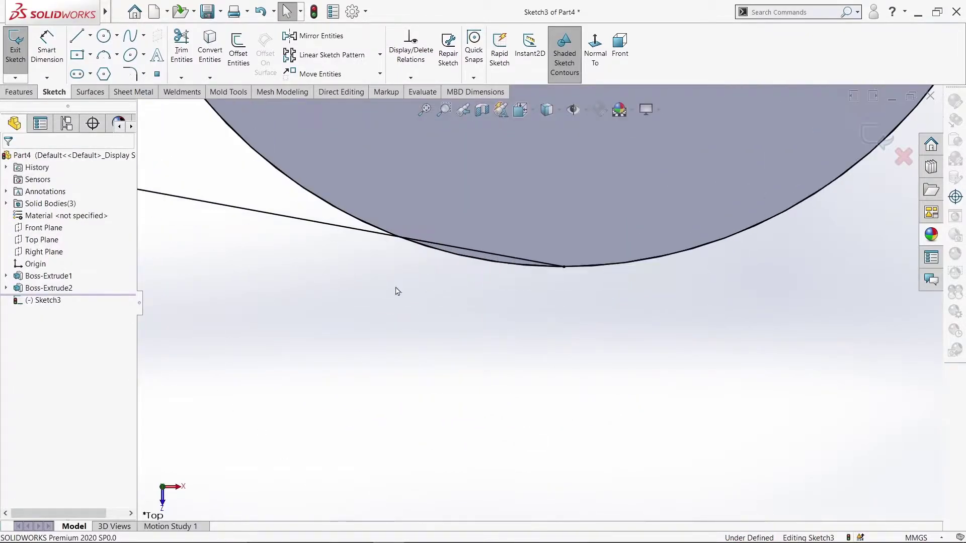
- Add a Tangent relation between the lower belt line and the large central circle
left_click(175, 42)
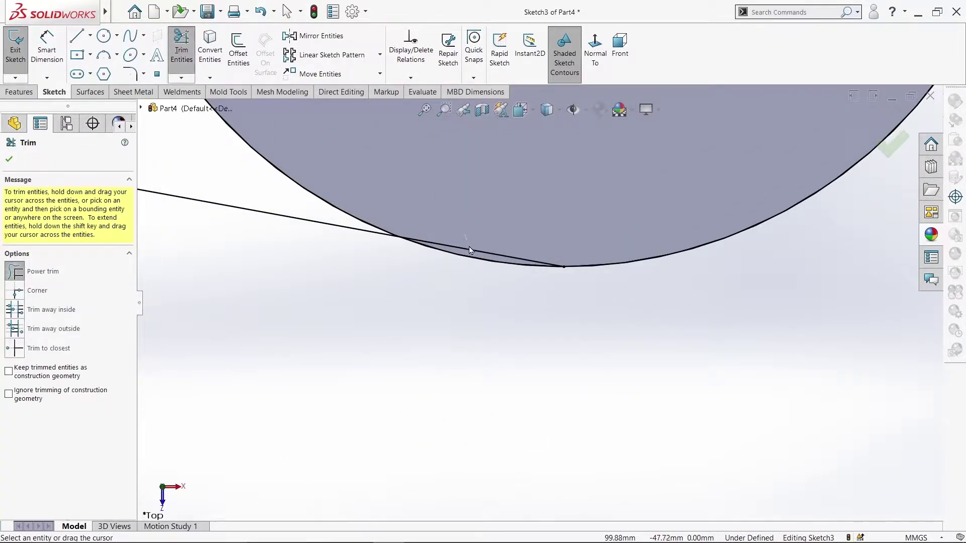
scroll(366, 283, "up", 2)
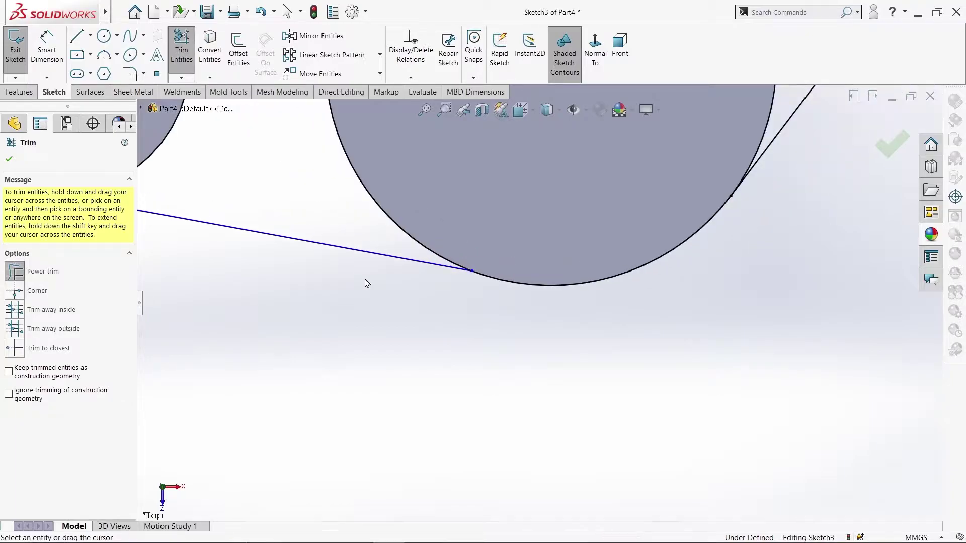
left_click(10, 160)
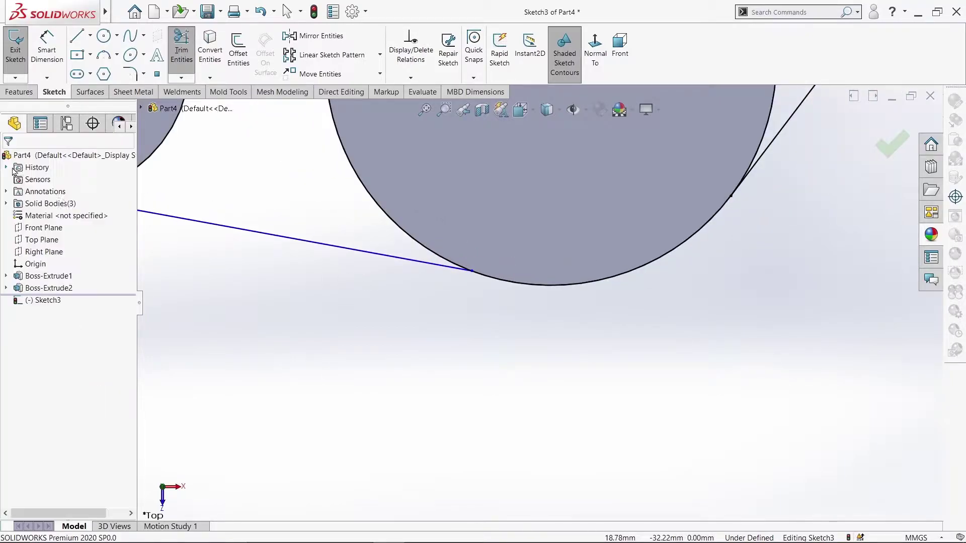
left_click(471, 271)
left_click(455, 319)
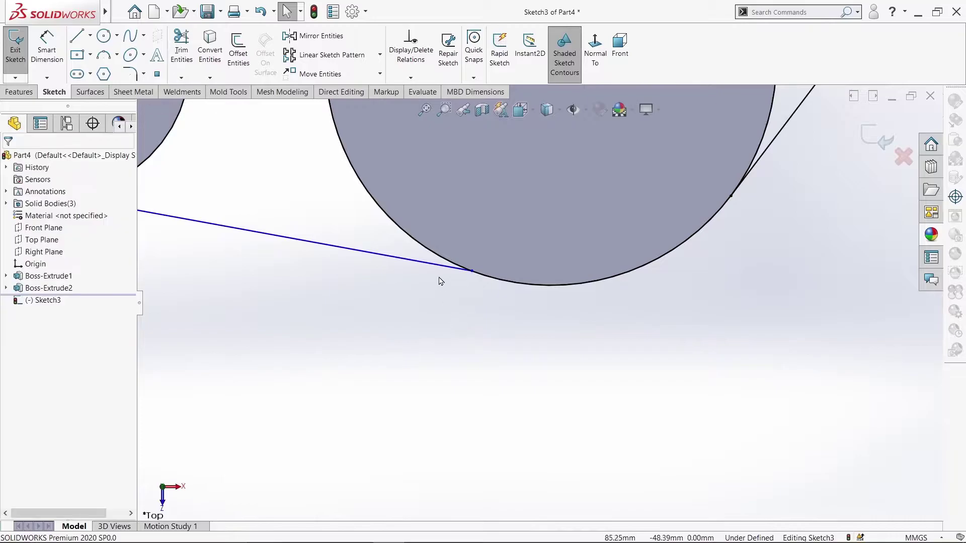
left_click(440, 267)
left_click(499, 279, "ctrl")
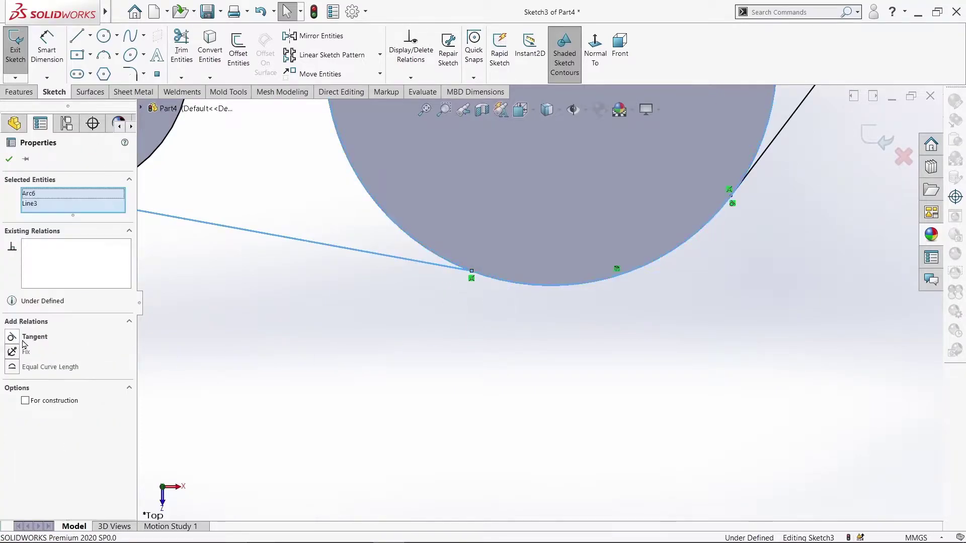
left_click(14, 338)
scroll(332, 366, "up", 5)
left_click(352, 382)
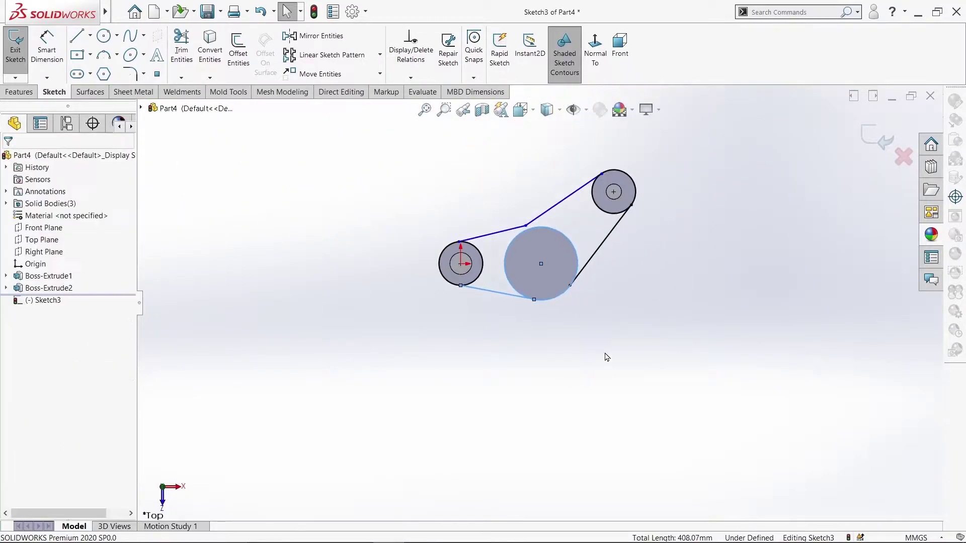
scroll(159, 183, "down", 1)
- Apply a 12 mm sketch fillet to the corner of the upper belt line
left_click(130, 74)
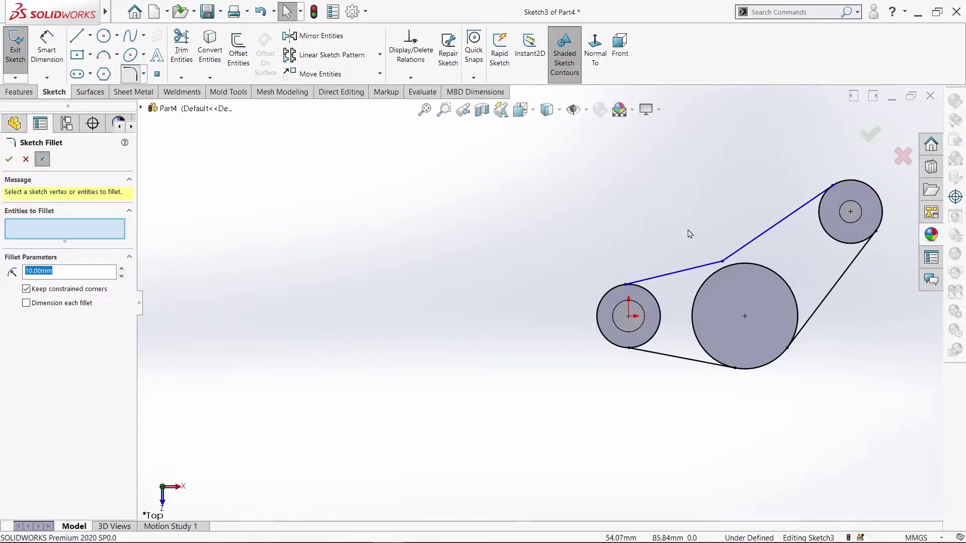
scroll(689, 233, "down", 5)
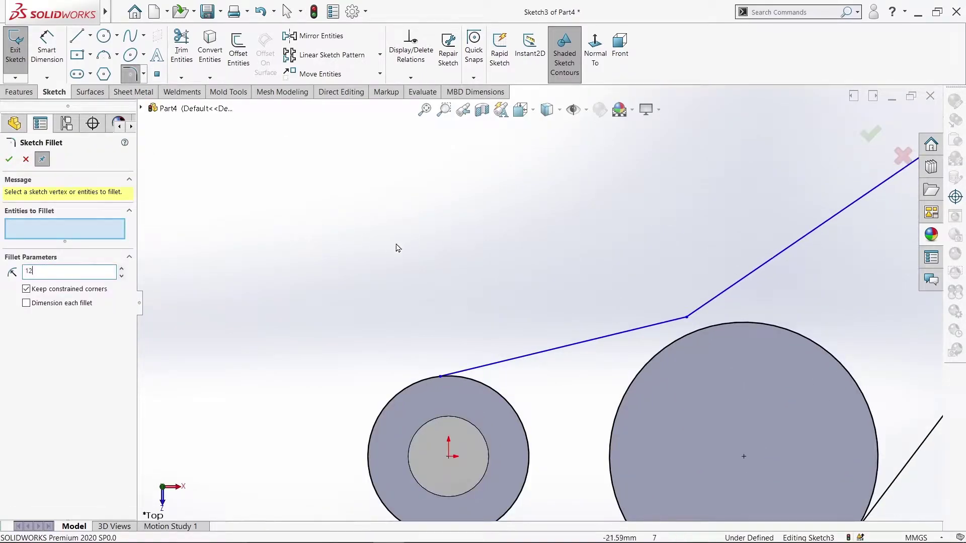
left_click(687, 318)
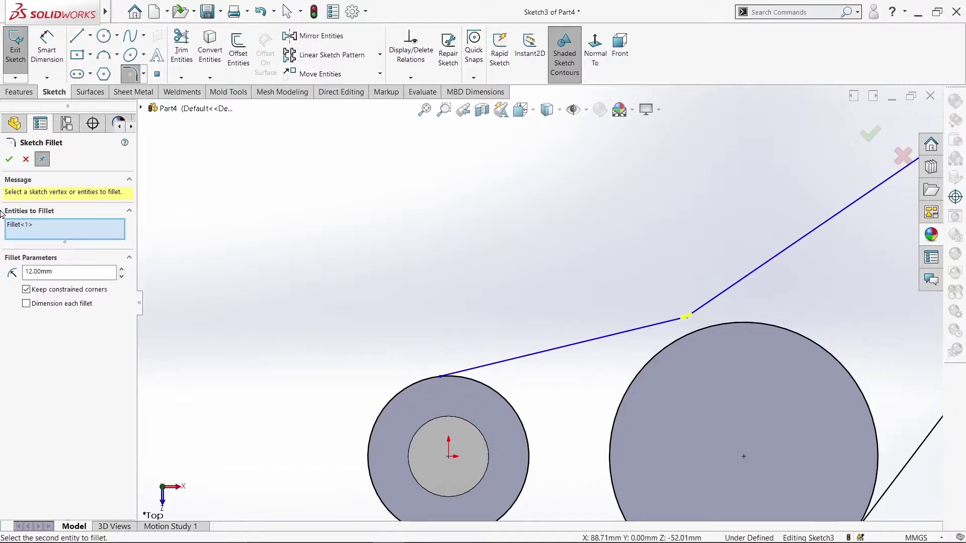
left_click(9, 160)
scroll(395, 227, "up", 5)
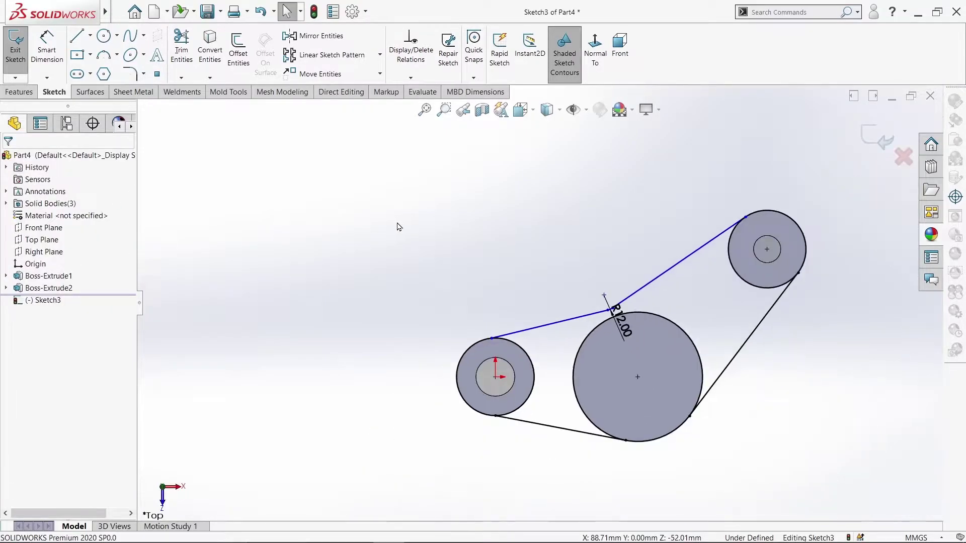
scroll(595, 231, "down", 3)
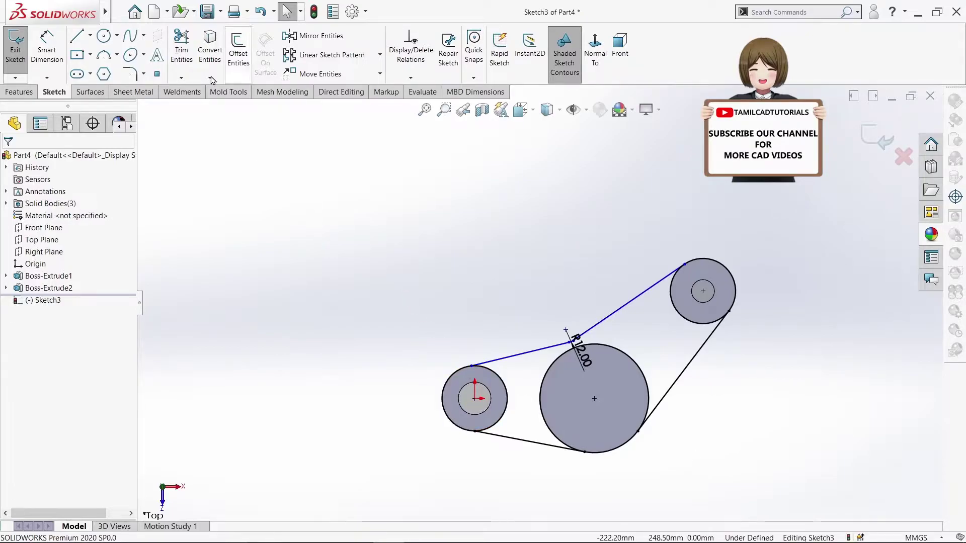
- Power-trim the two unwanted circle segments so the belt outline becomes one closed region
left_click(180, 53)
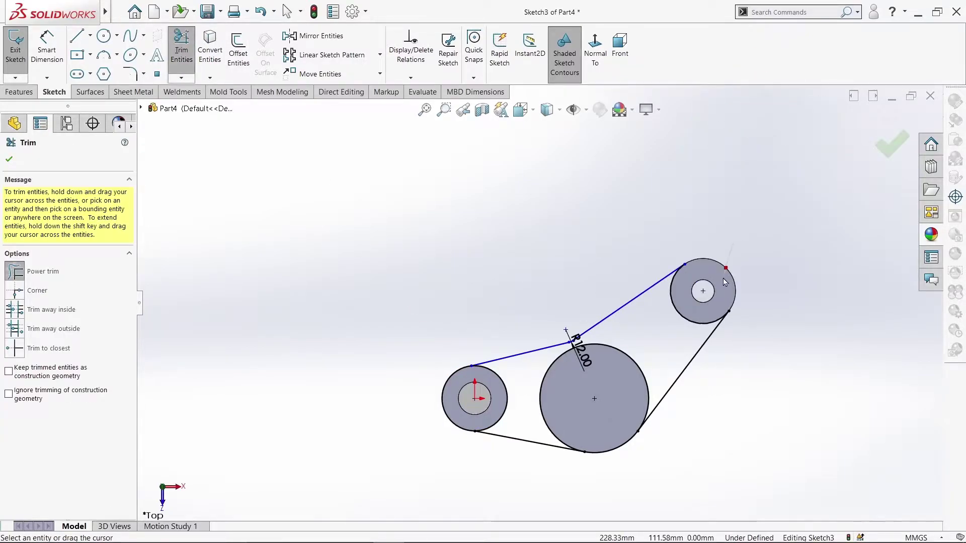
left_click_drag(422, 356, 455, 400)
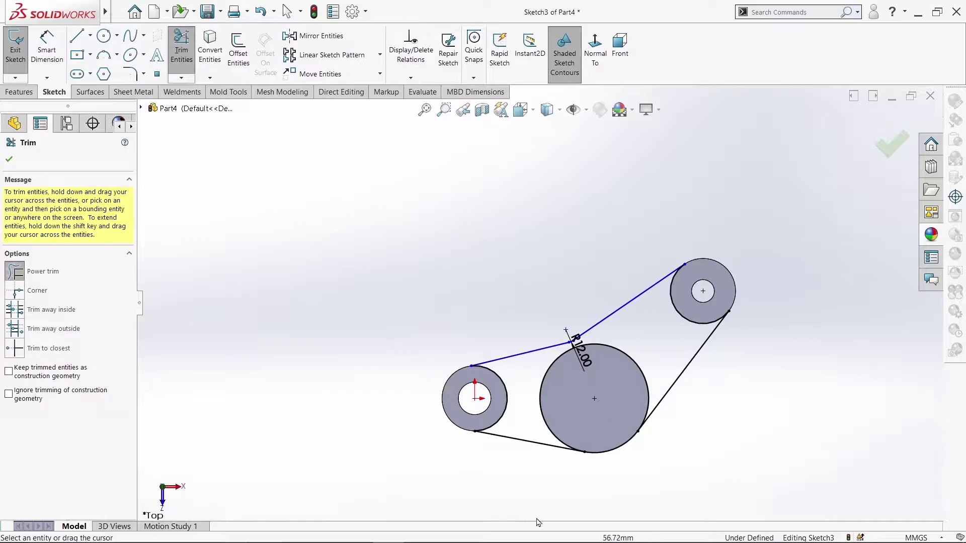
scroll(582, 409, "down", 2)
scroll(503, 302, "down", 2)
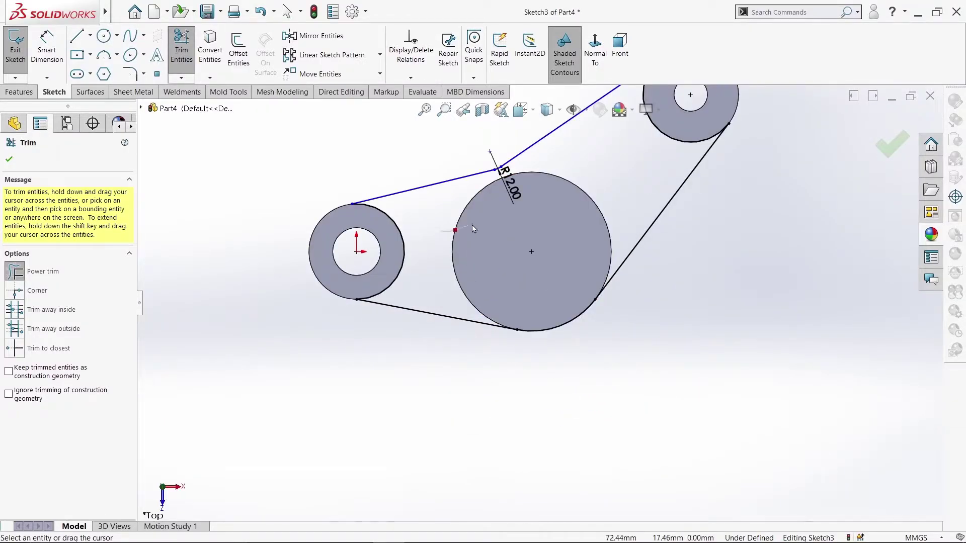
left_click_drag(472, 229, 555, 219)
scroll(554, 220, "up", 2)
scroll(544, 240, "up", 2)
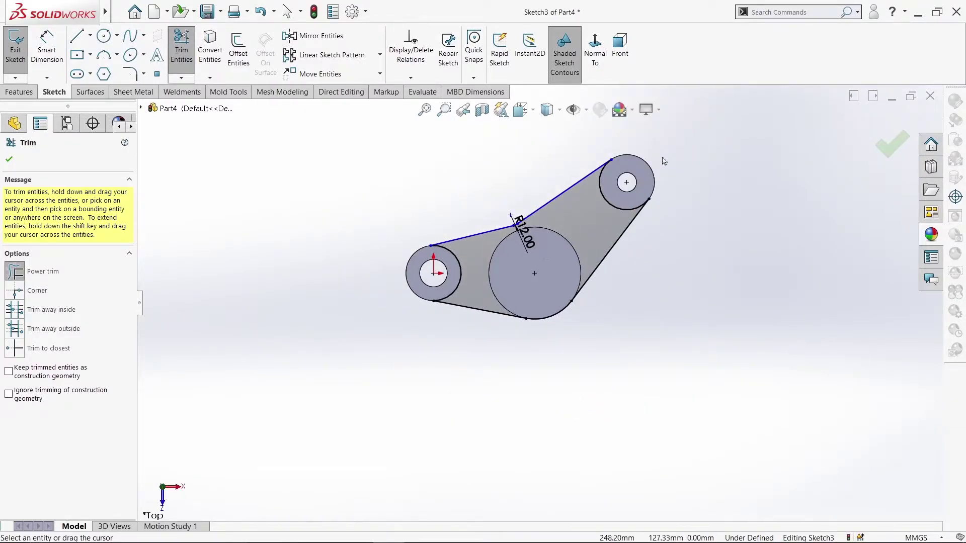
left_click(10, 161)
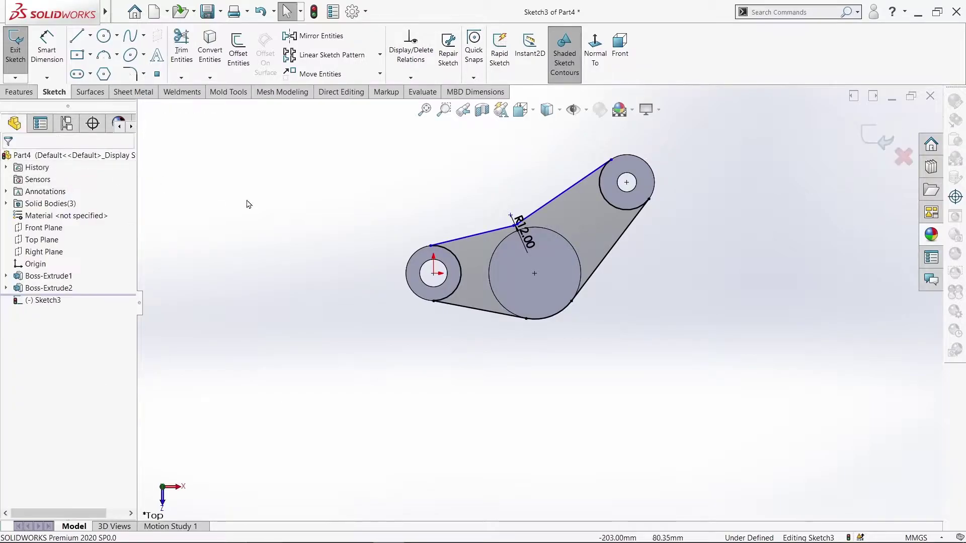
scroll(520, 197, "down", 3)
scroll(519, 195, "down", 2)
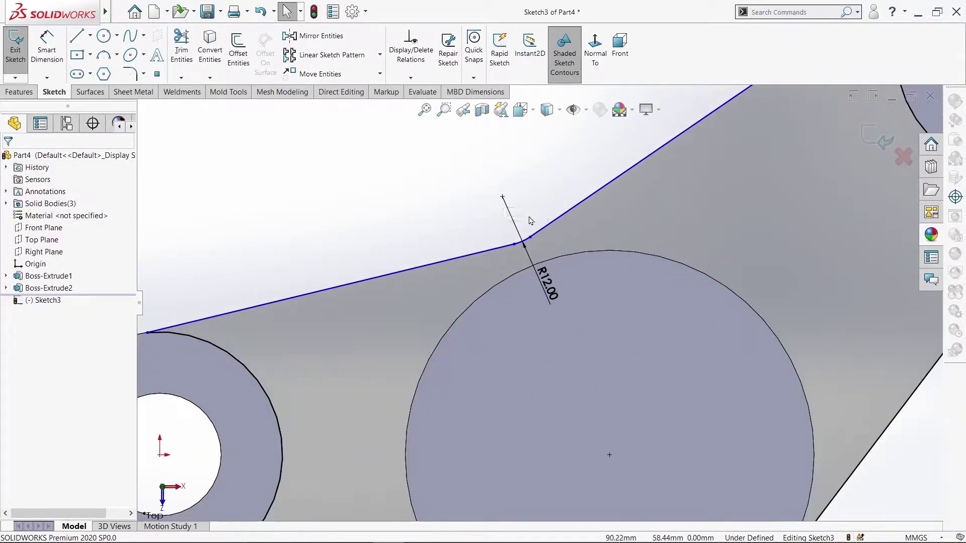
scroll(538, 301, "up", 3)
scroll(538, 301, "up", 2)
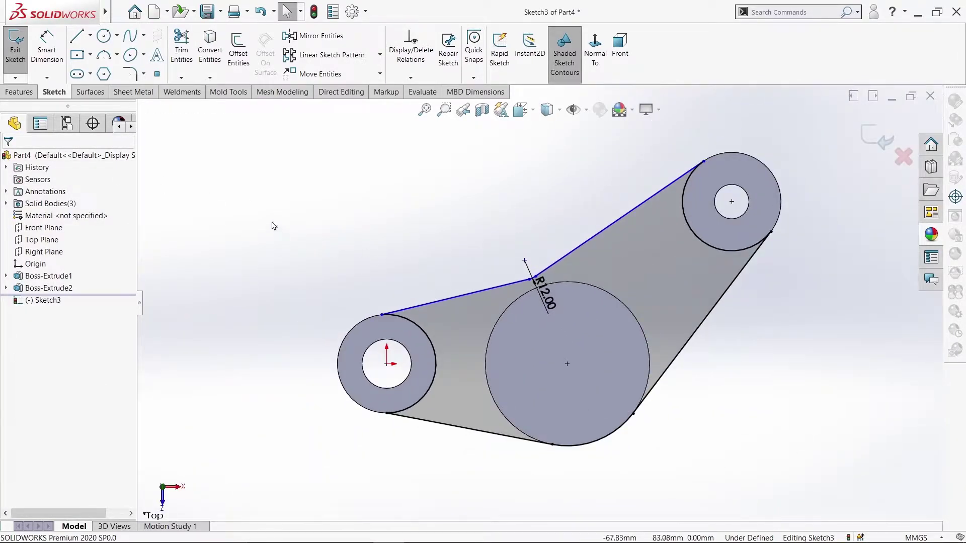
- Dimension the fillet corner 60 mm vertically and 90 mm horizontally from the left line endpoint
left_click(47, 46)
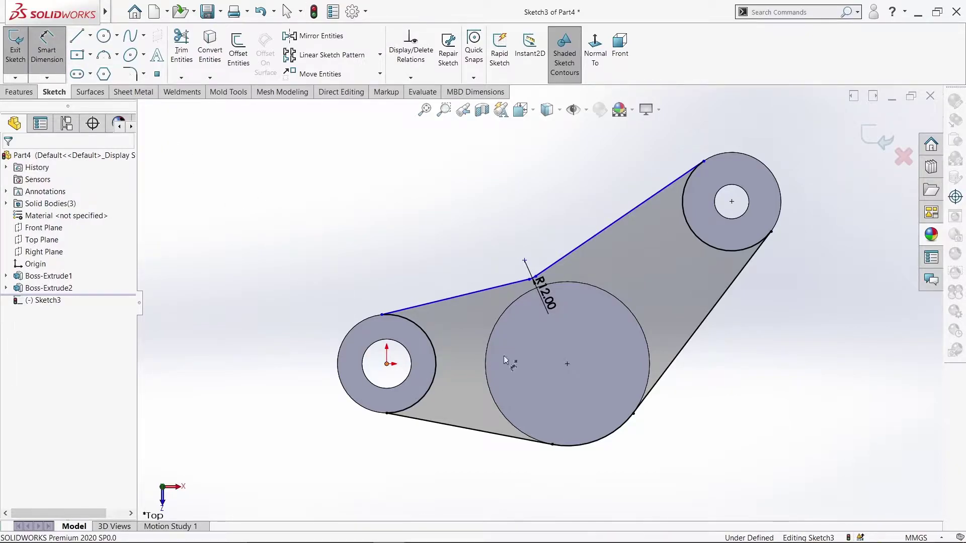
left_click(567, 364)
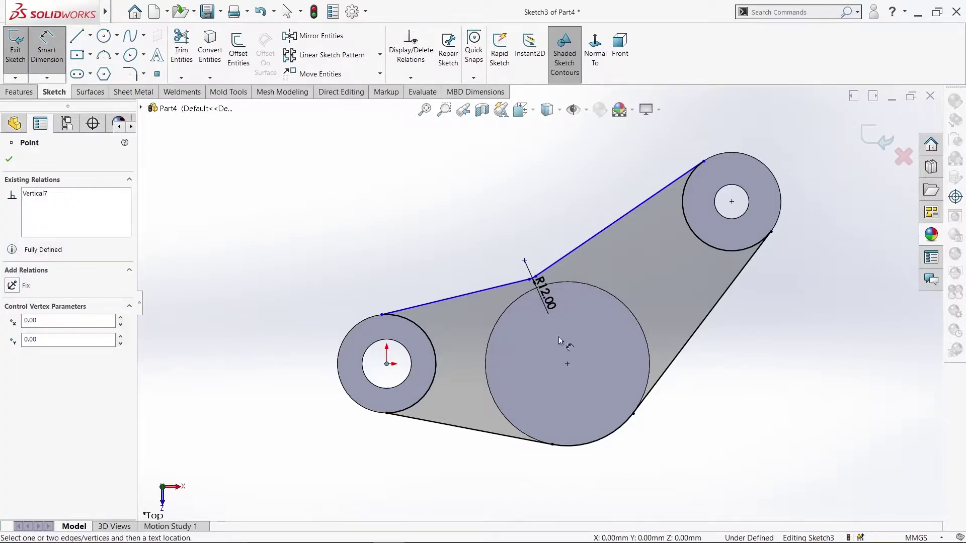
left_click(526, 263)
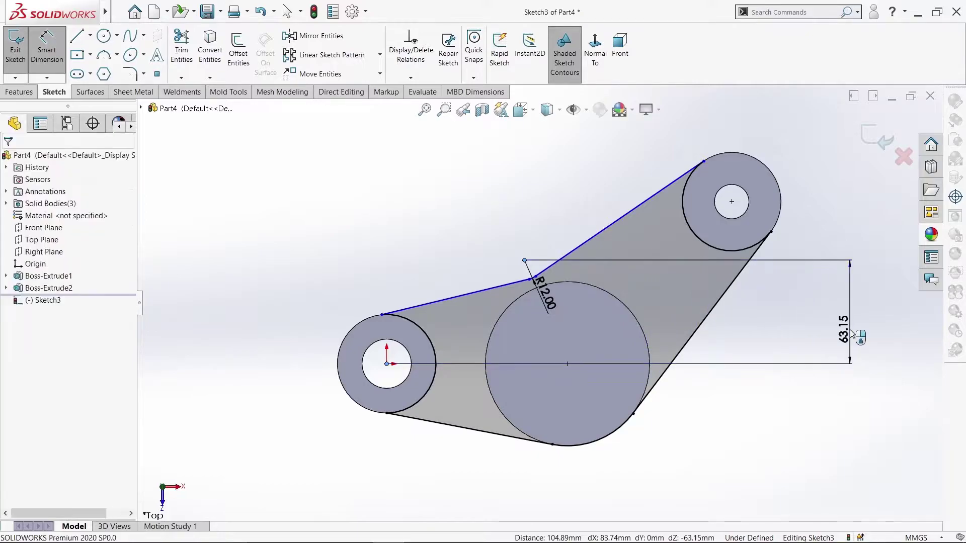
left_click(851, 334)
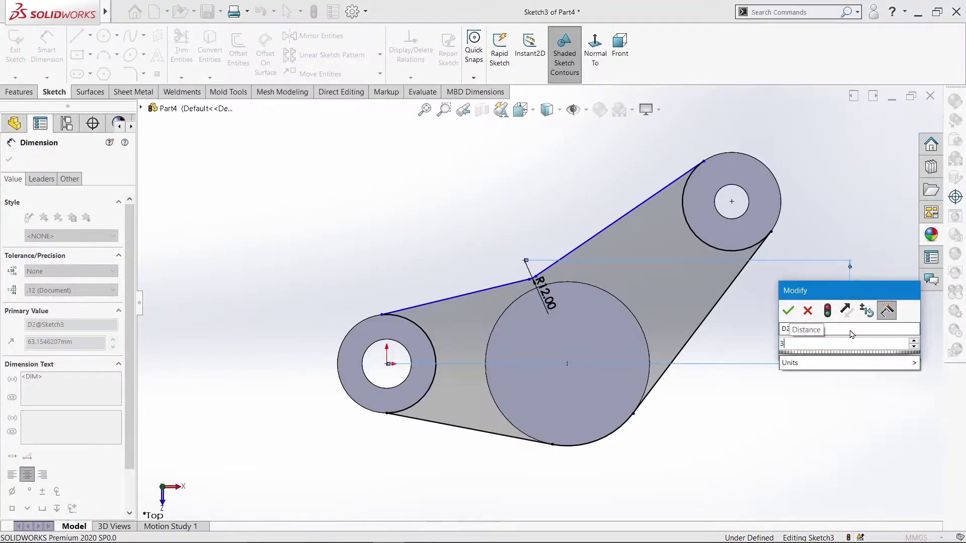
key("Return")
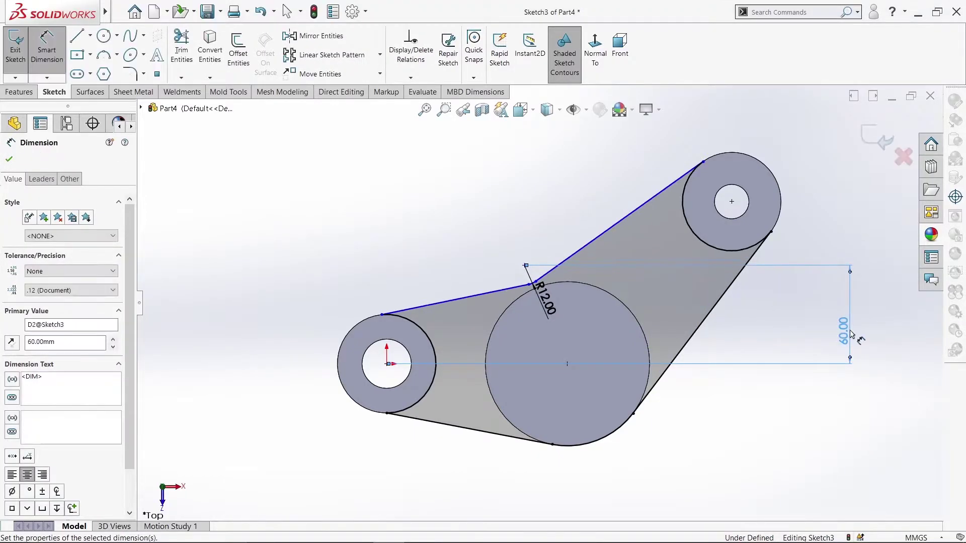
left_click(382, 315)
left_click(535, 283)
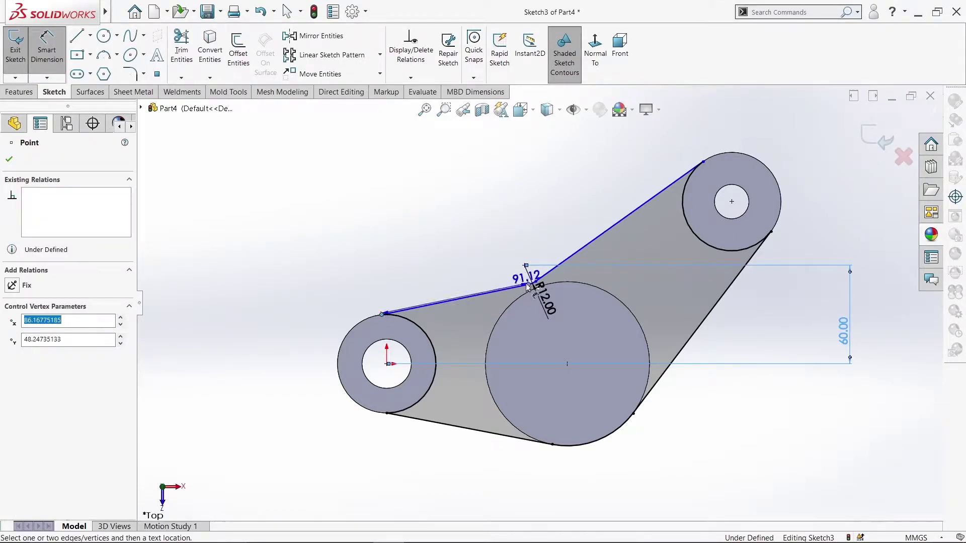
left_click(454, 249)
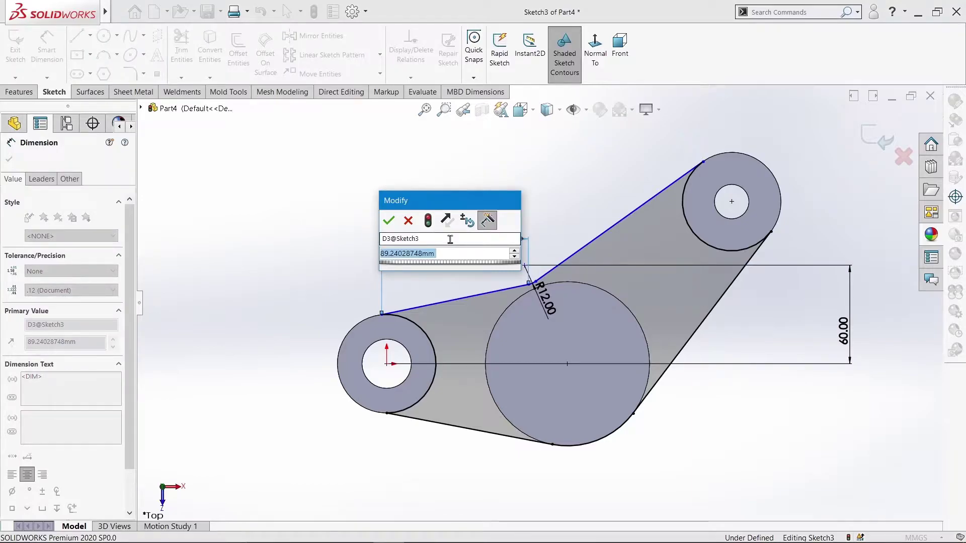
type("90")
key("Return")
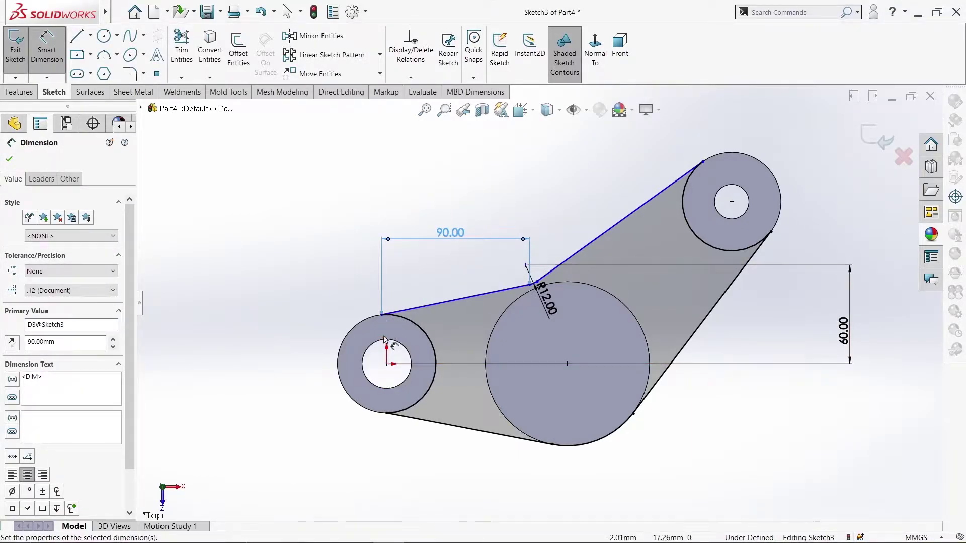
- Add an 85 mm corner-to-origin distance and change the 60 mm dimension to 59 mm
left_click(391, 364)
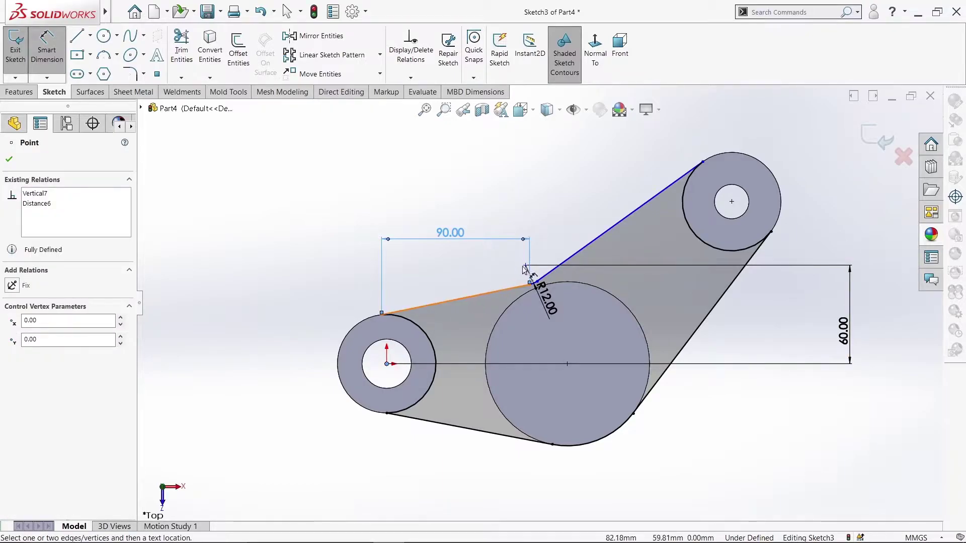
left_click(525, 265)
left_click(459, 177)
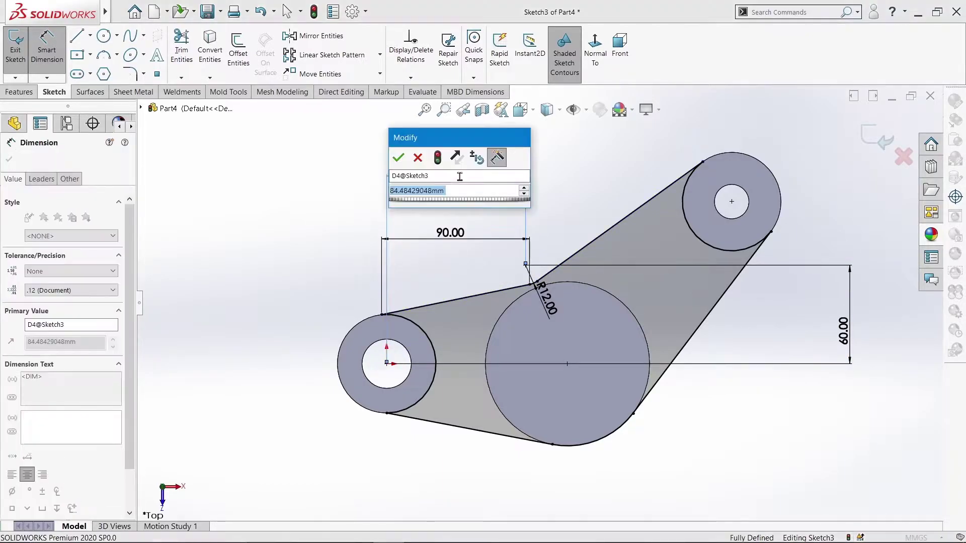
type("85")
key("Return")
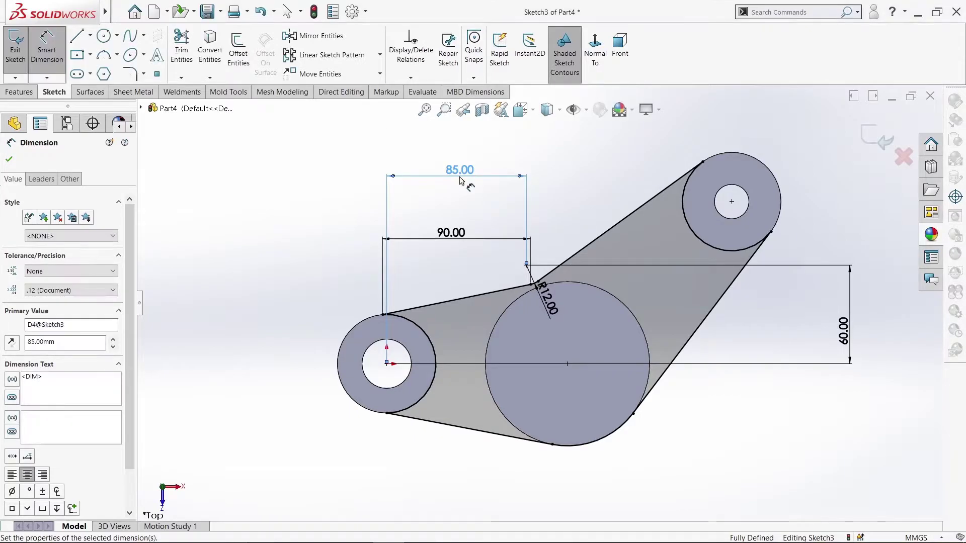
left_click(843, 332)
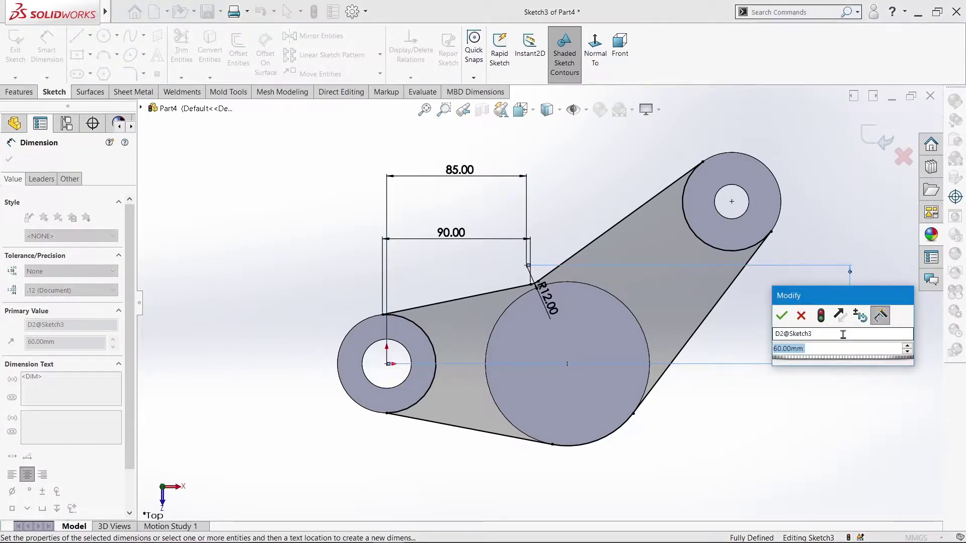
type("59")
key("Return")
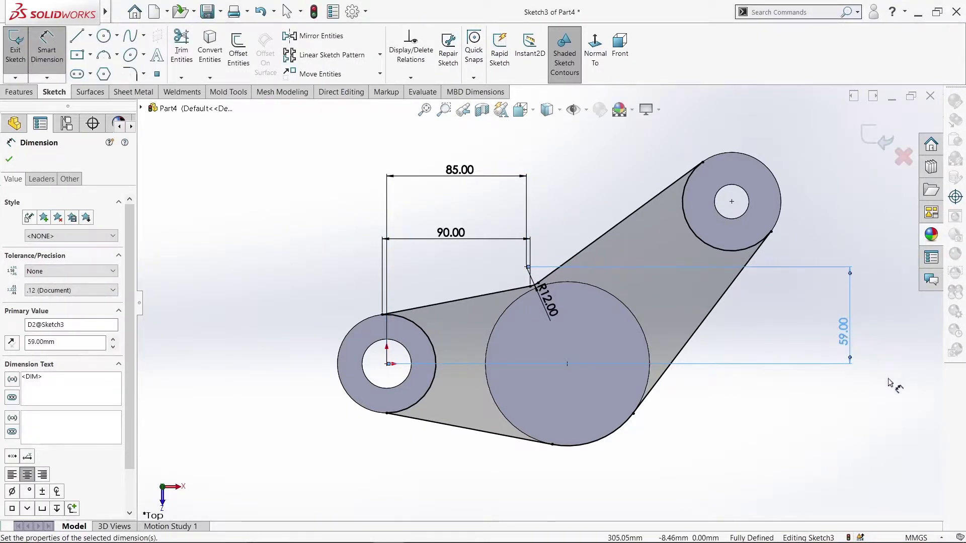
left_click(10, 161)
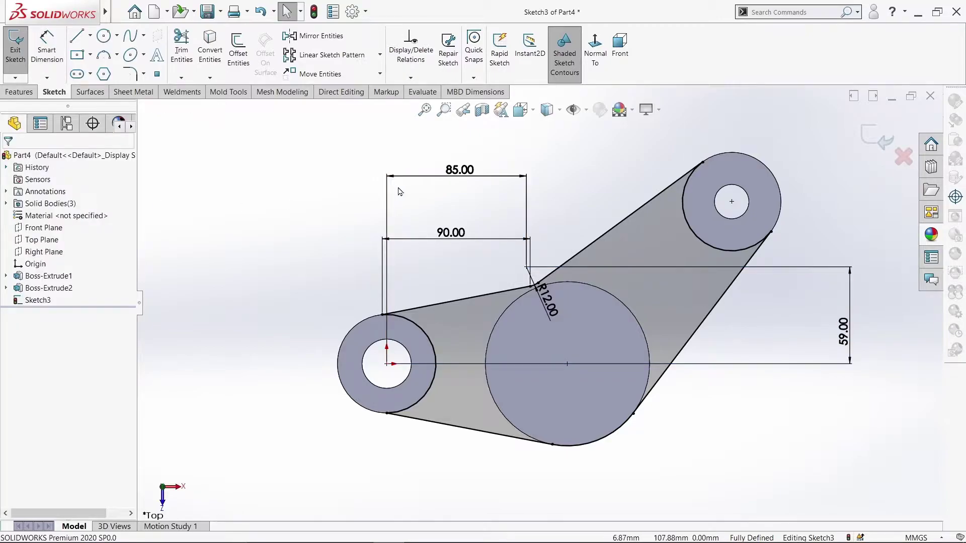
- Exit the sketch and extrude it 22 mm Mid Plane as Boss-Extrude3
left_click(876, 141)
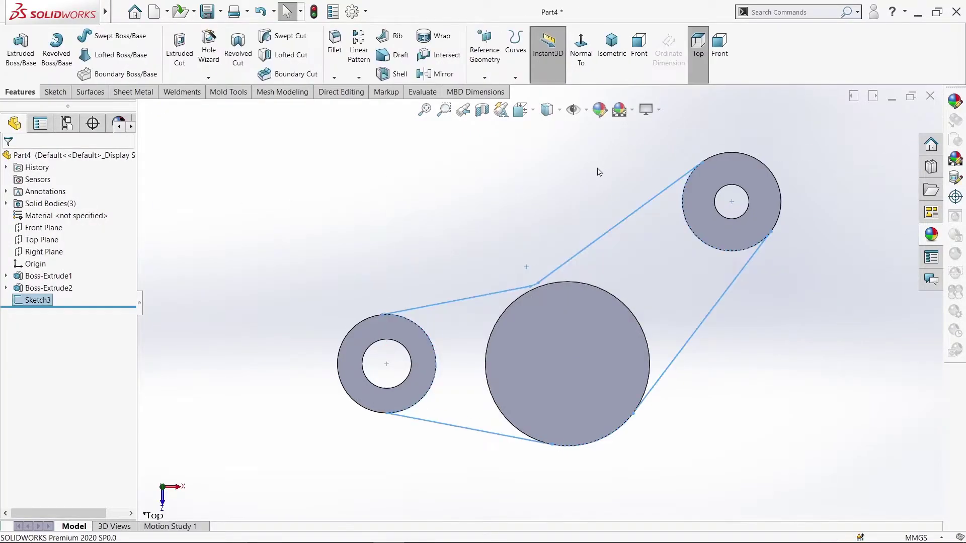
left_click(21, 51)
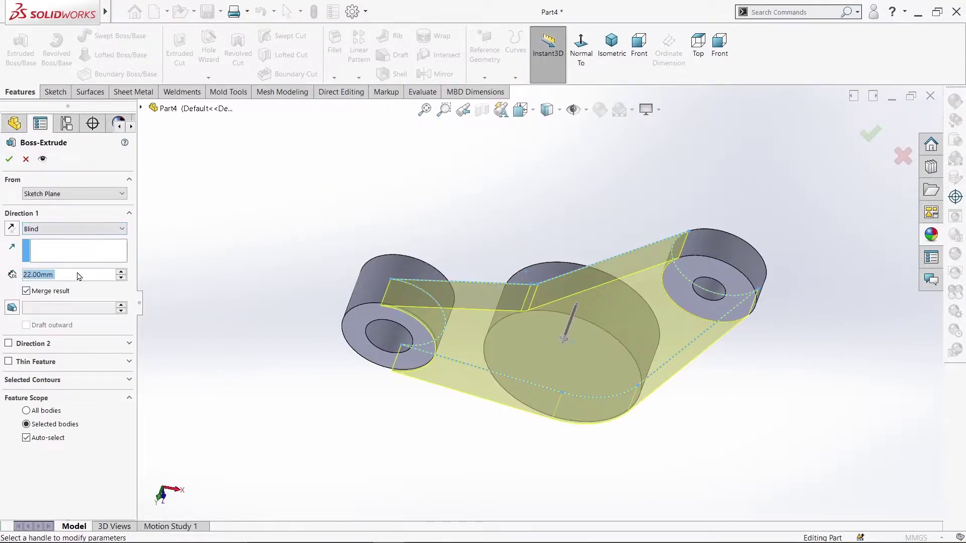
left_click(85, 229)
left_click(83, 296)
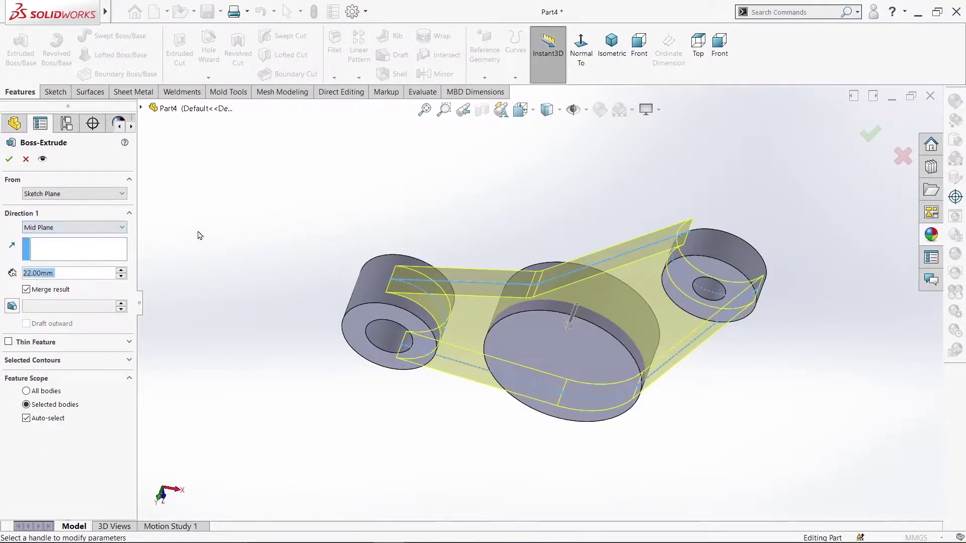
mouse_move(234, 230)
middle_mouse_down()
mouse_move(375, 311)
mouse_move(341, 233)
mouse_move(351, 316)
middle_mouse_up()
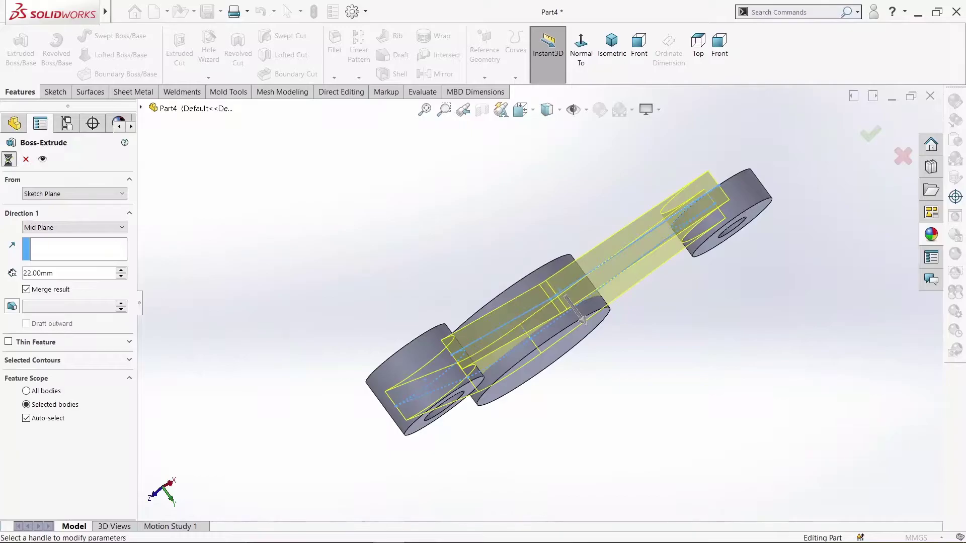
key("Return")
middle_click_drag(416, 208, 370, 245)
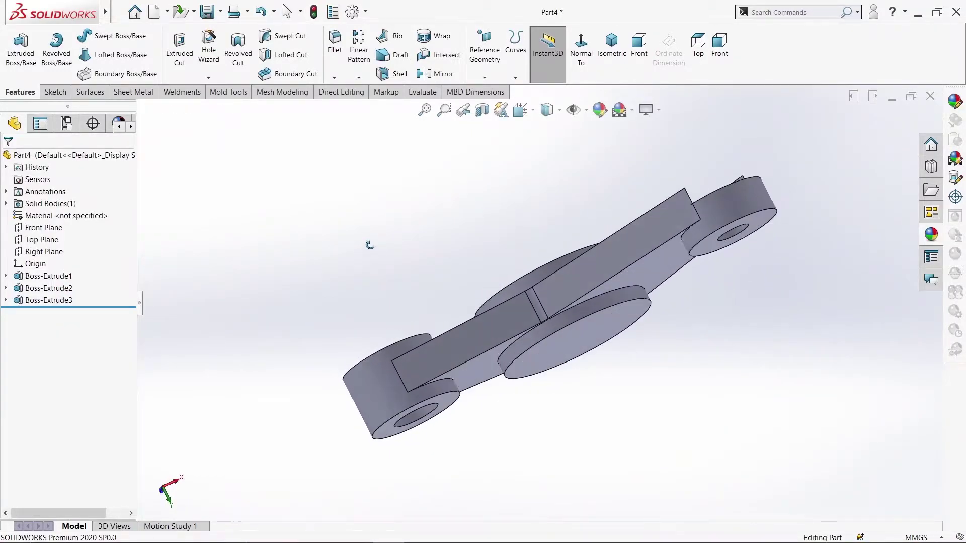
- Edit Boss-Extrude2 and reverse its extrusion direction
left_click(45, 289)
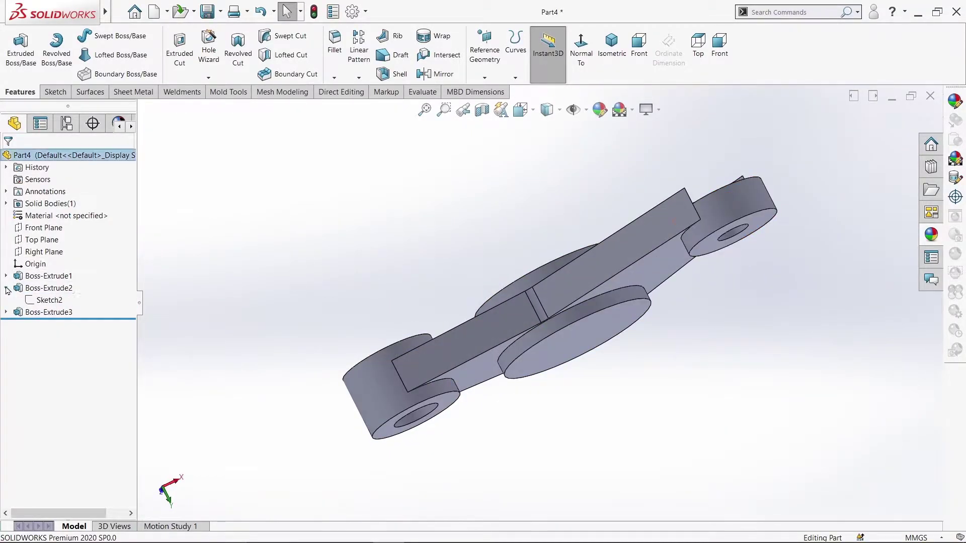
right_click(46, 291)
left_click(69, 255)
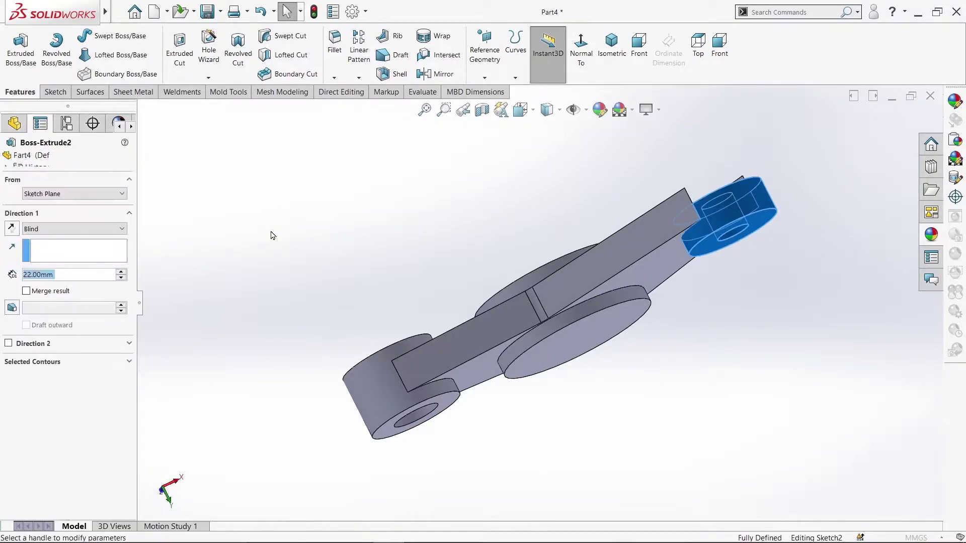
left_click(11, 228)
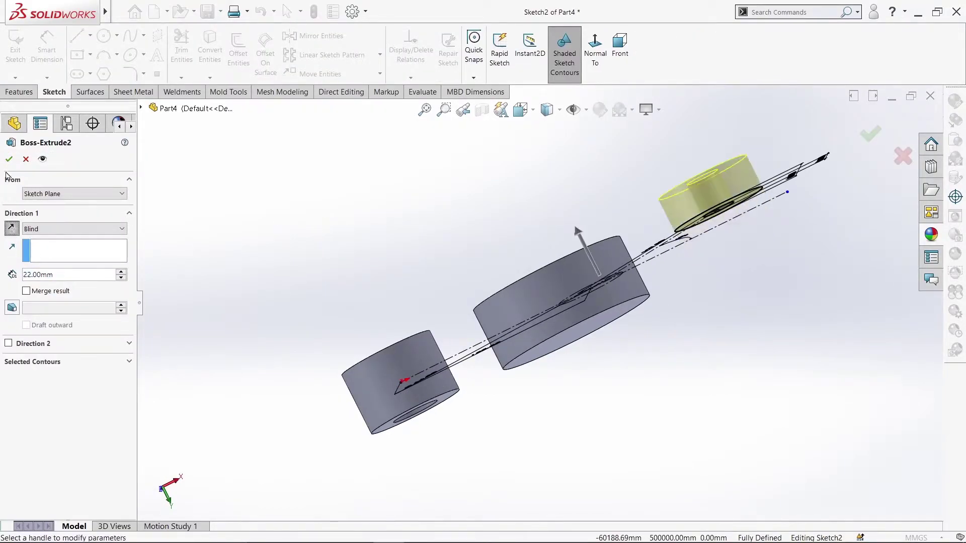
key("Return")
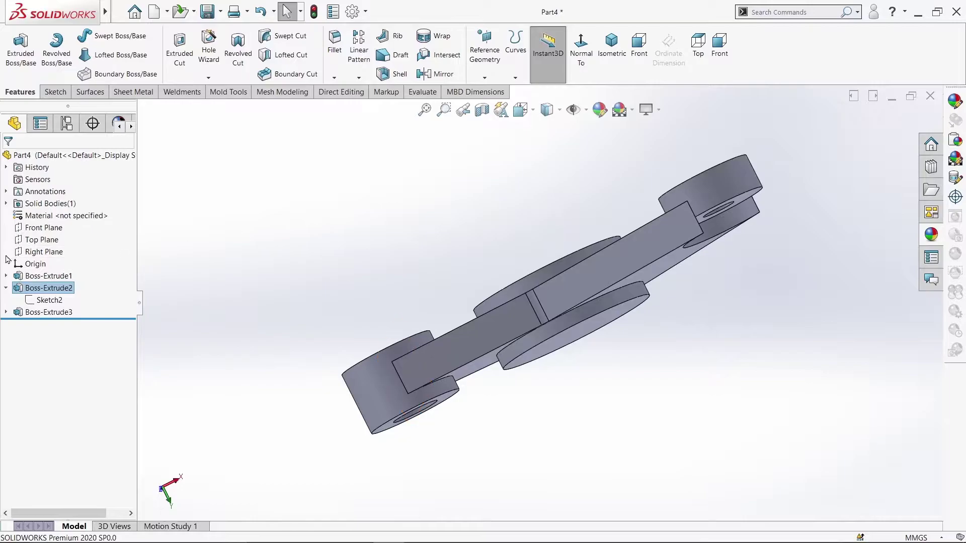
- Change Boss-Extrude2's end condition to Mid Plane to centre the boss on the plate
right_click(36, 291)
left_click(60, 257)
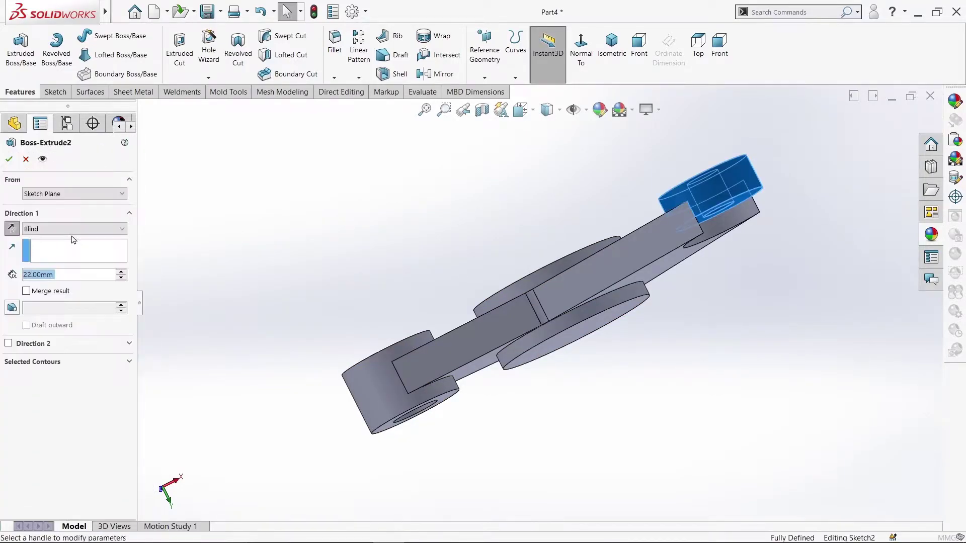
left_click(73, 228)
left_click(61, 287)
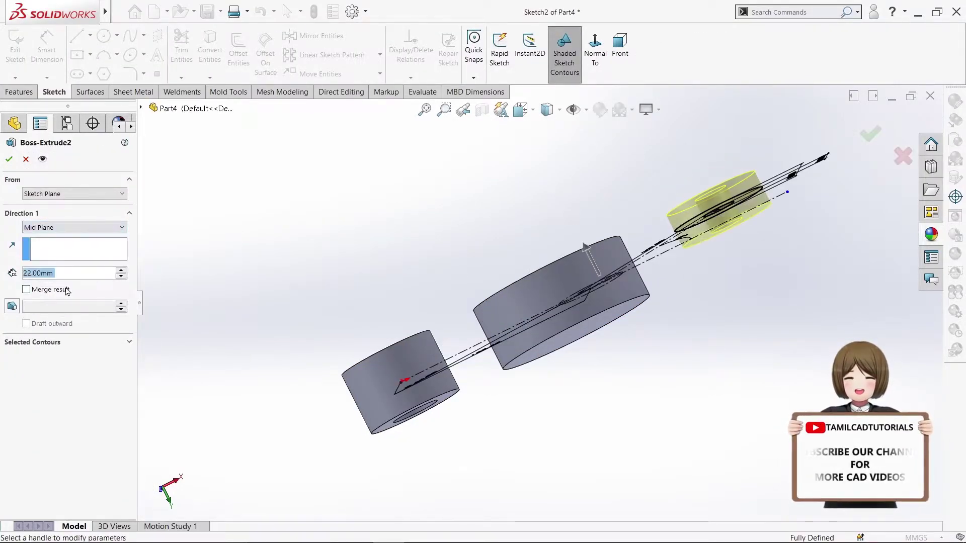
left_click(10, 159)
mouse_move(296, 188)
middle_mouse_down()
mouse_move(334, 156)
mouse_move(370, 199)
mouse_move(702, 226)
middle_mouse_up()
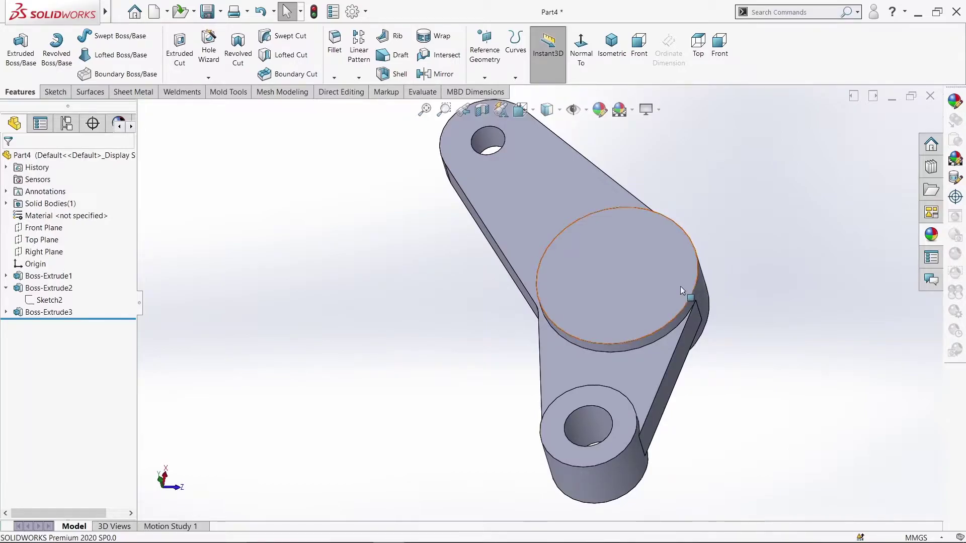
- Edit Boss-Extrude3 to a 10 mm depth, re-entering 10 mm to confirm it
middle_click_drag(474, 310, 549, 227)
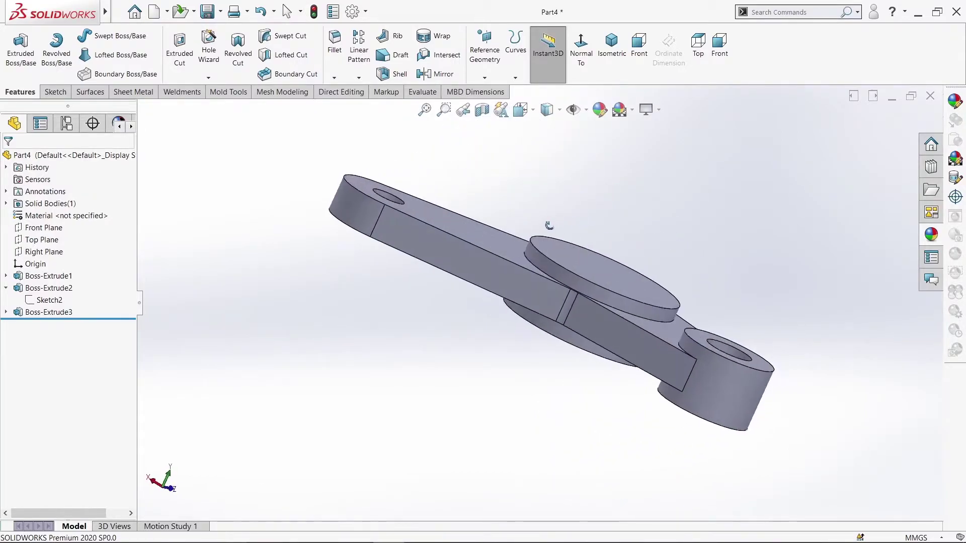
right_click(47, 312)
left_click(72, 255)
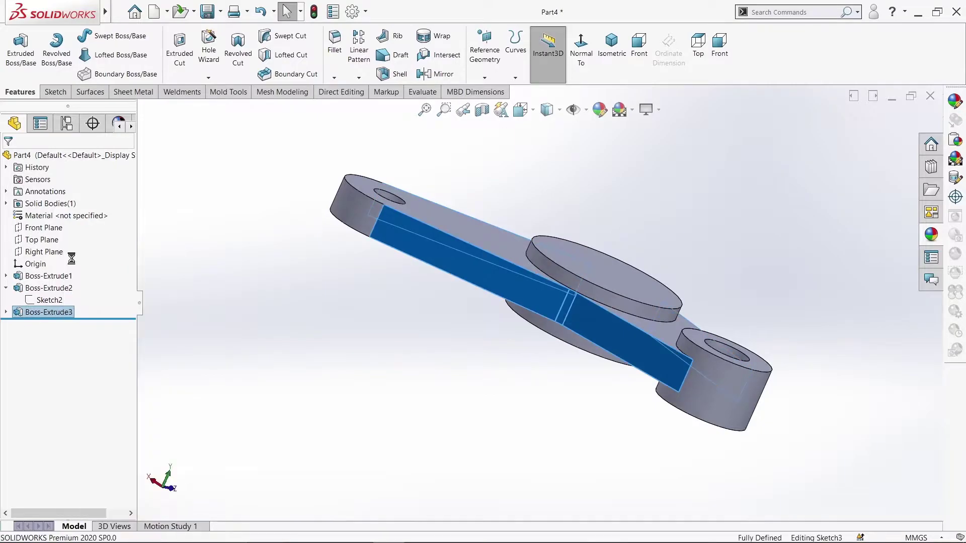
type("10")
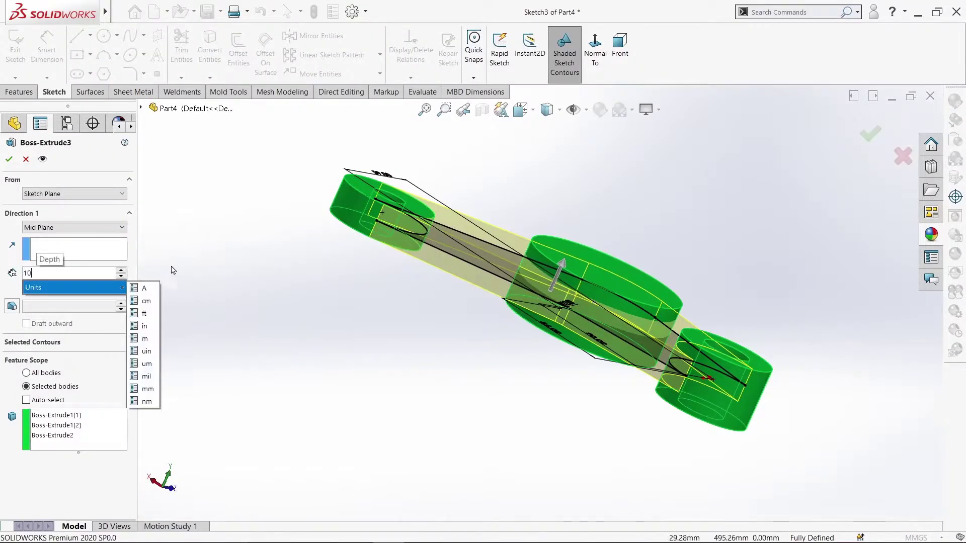
key("Return")
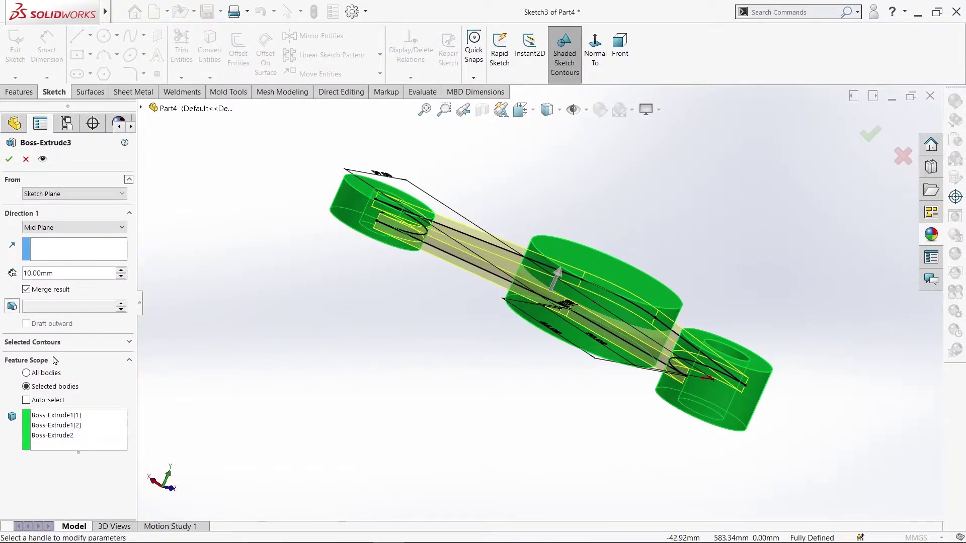
left_click(8, 159)
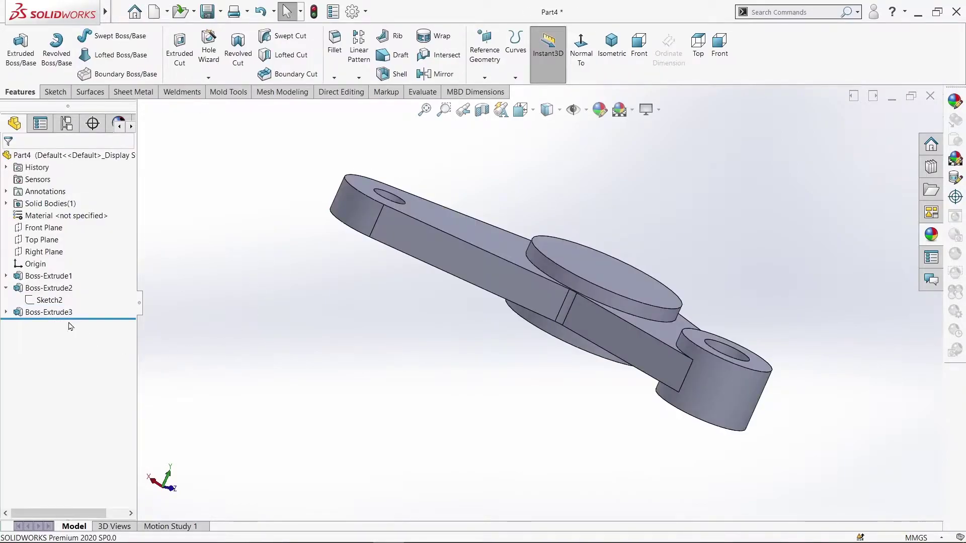
right_click(65, 312)
left_click(70, 262)
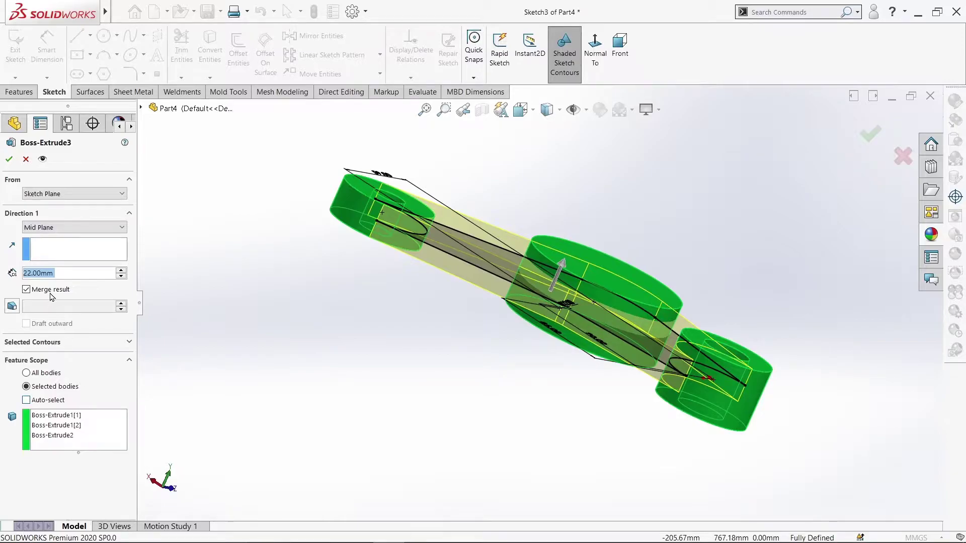
type("10")
key("Return")
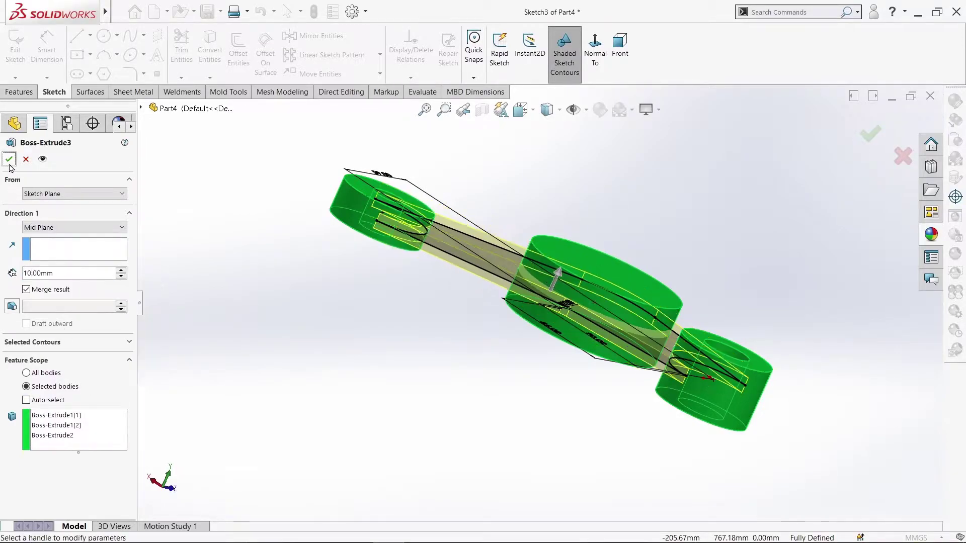
left_click(9, 159)
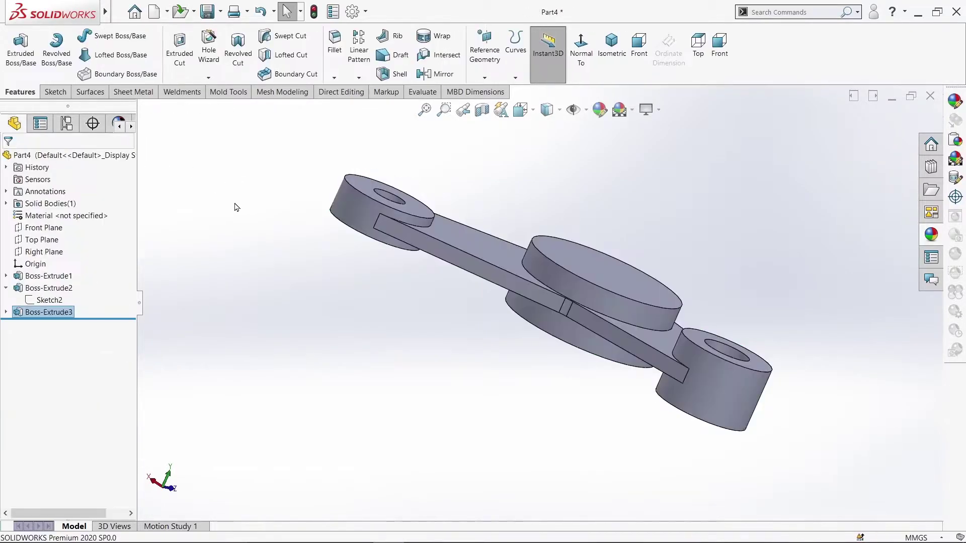
- Orbit to a top-down view and start a new sketch on the top face
mouse_move(287, 364)
middle_mouse_down()
mouse_move(370, 317)
mouse_move(429, 421)
mouse_move(379, 410)
mouse_move(314, 444)
middle_mouse_up()
middle_click_drag(491, 407, 465, 470)
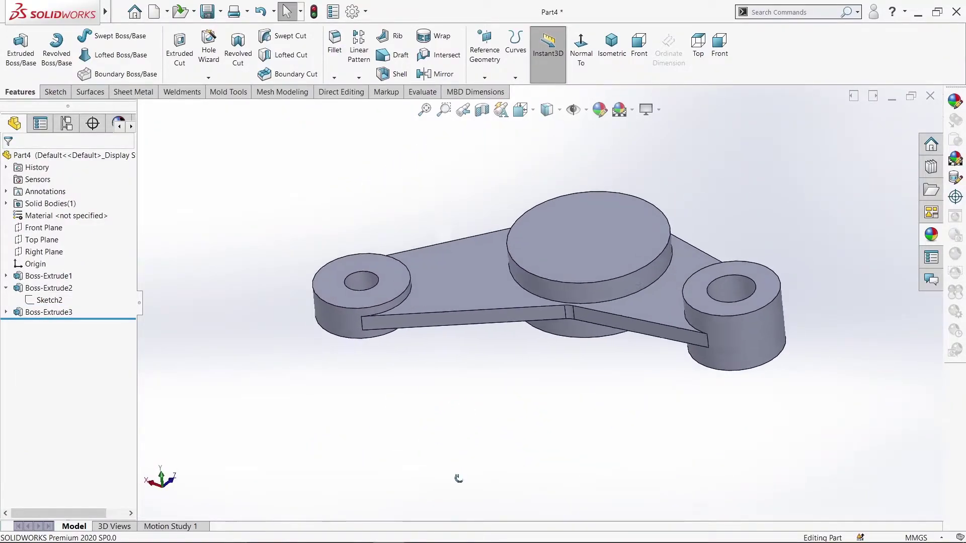
scroll(520, 457, "down", 2)
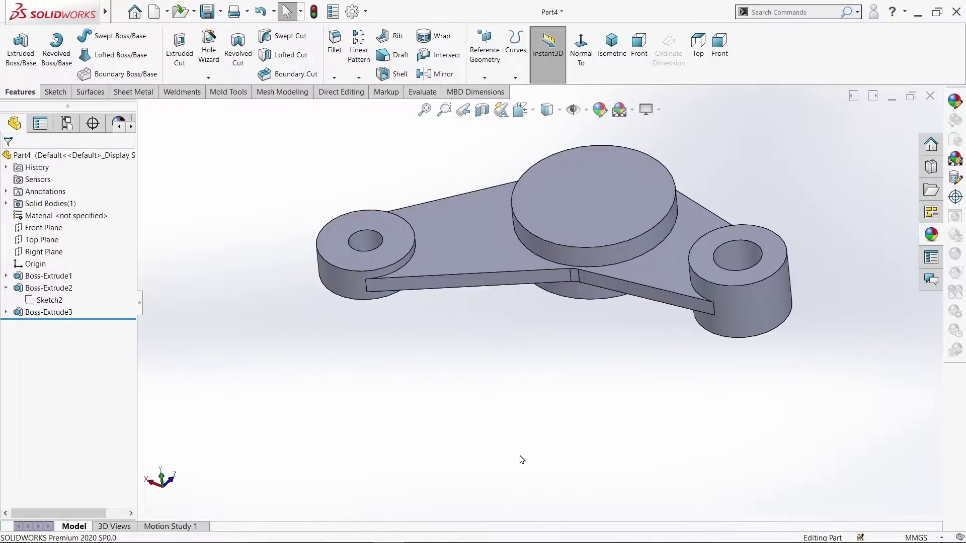
scroll(529, 424, "down", 2)
scroll(517, 439, "up", 4)
middle_click_drag(689, 209, 699, 345)
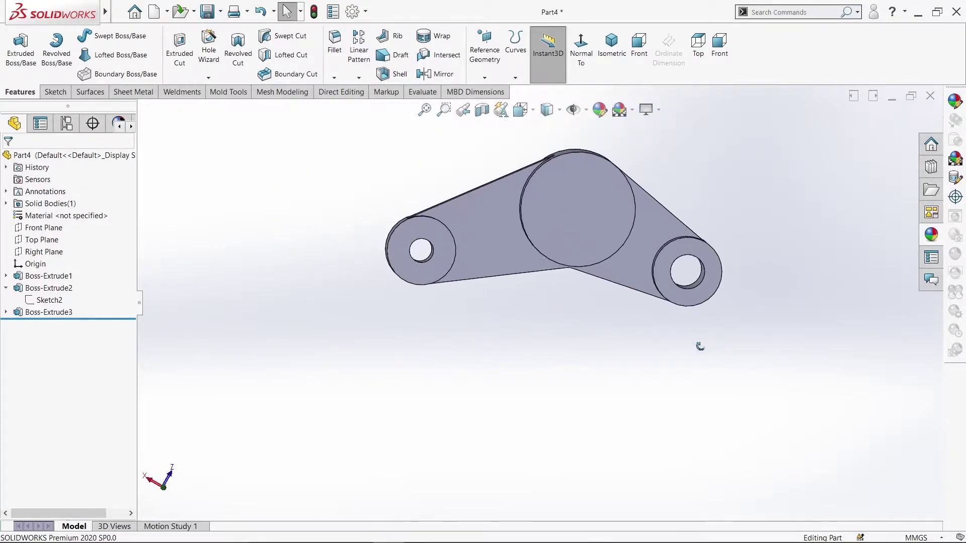
left_click(503, 243)
left_click(540, 205)
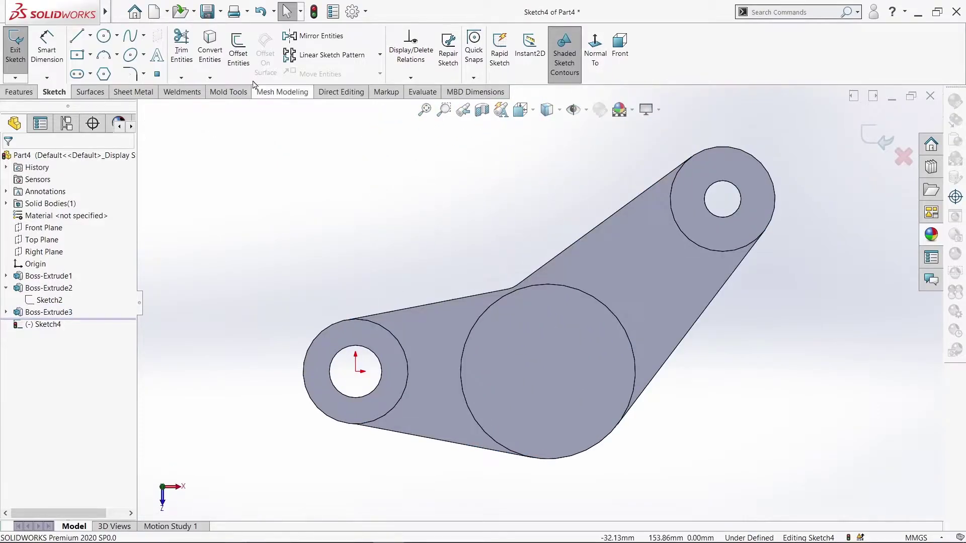
- Convert the four outer tangent edges of the part into sketch lines
left_click(210, 45)
left_click(439, 303)
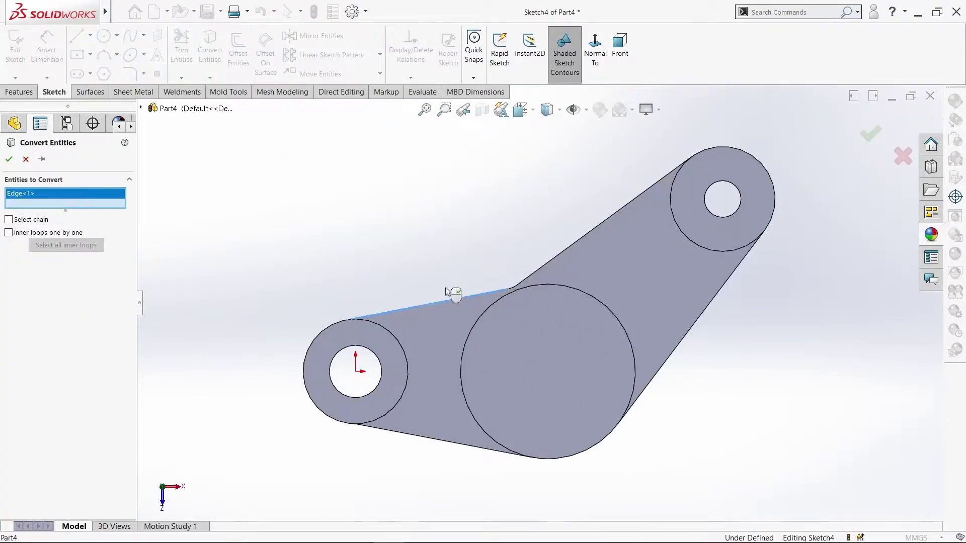
left_click(587, 236)
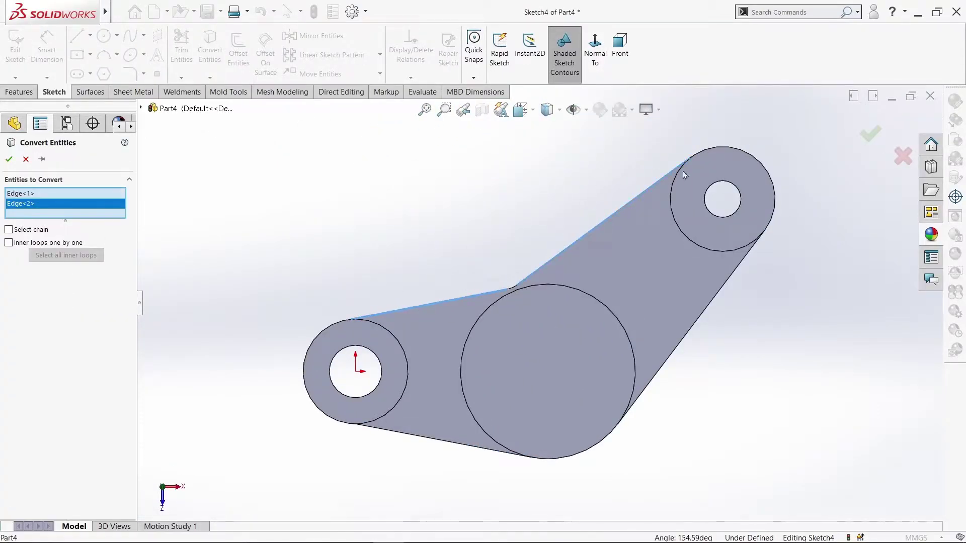
left_click(705, 320)
left_click(436, 442)
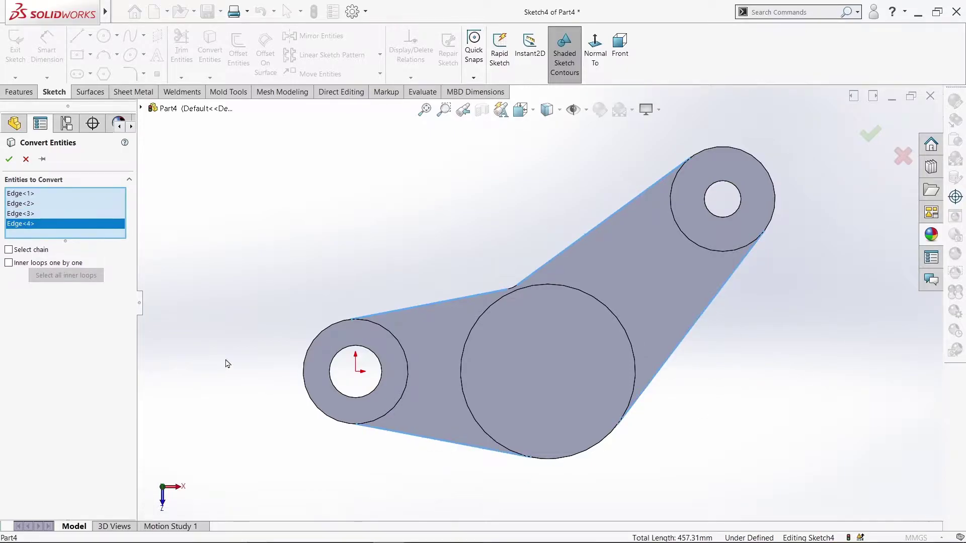
left_click(7, 160)
- Offset the converted belt lines 10 mm inward
left_click(238, 50)
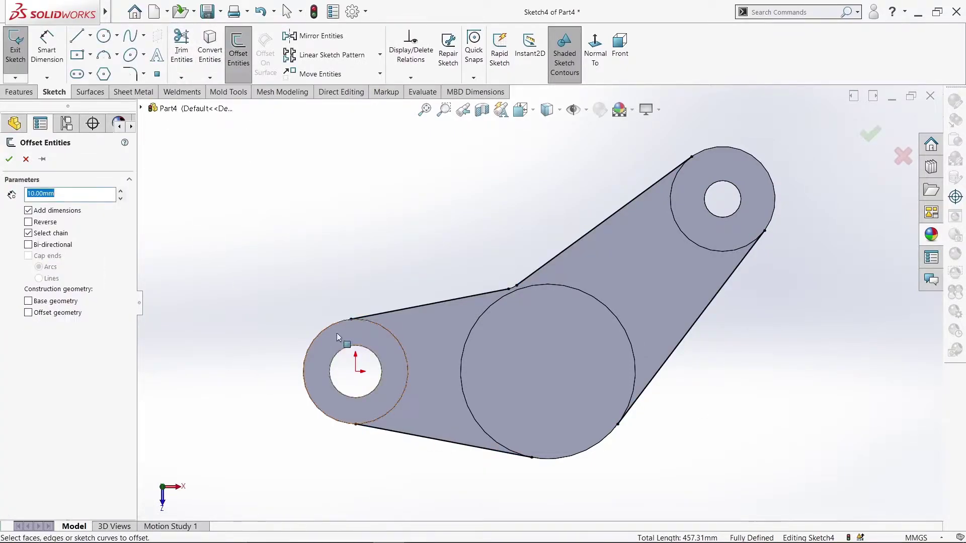
left_click(414, 308)
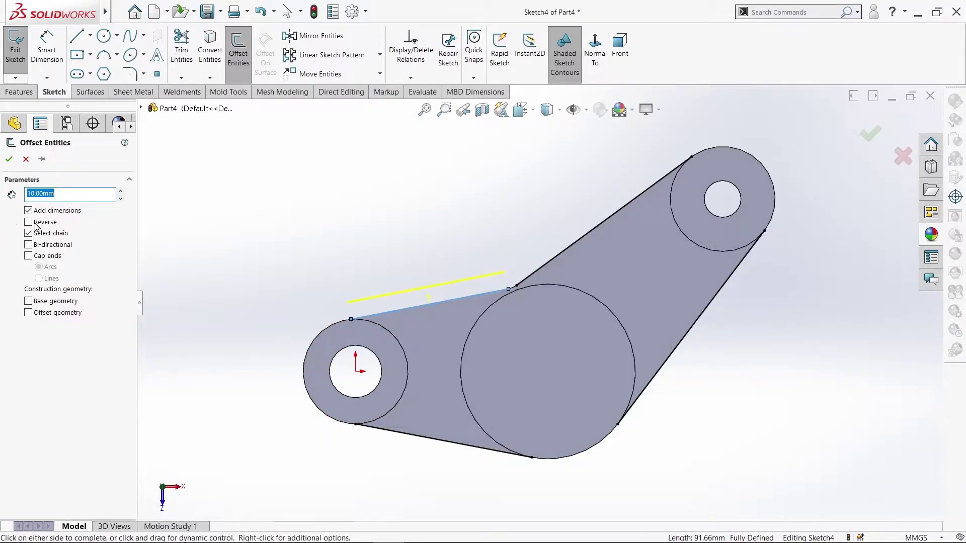
left_click(580, 242)
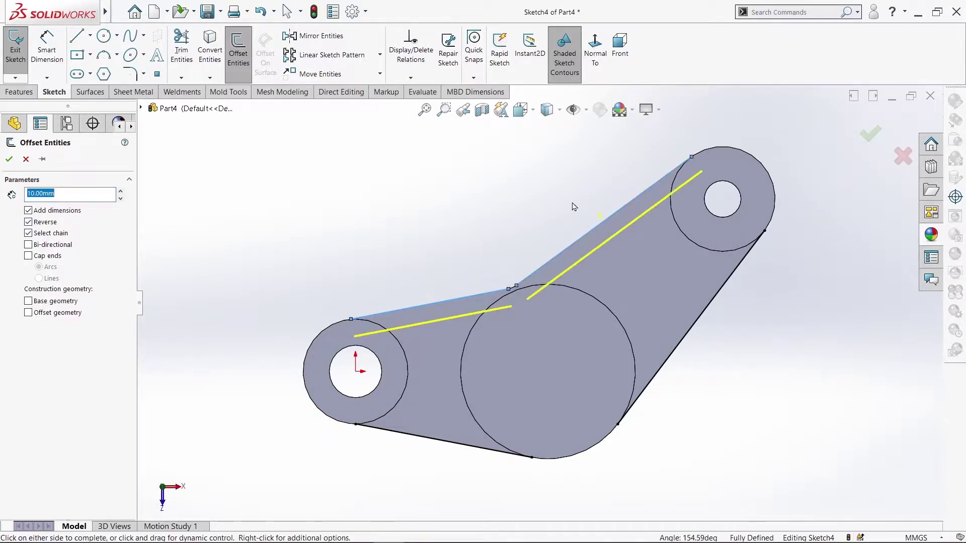
left_click(719, 300)
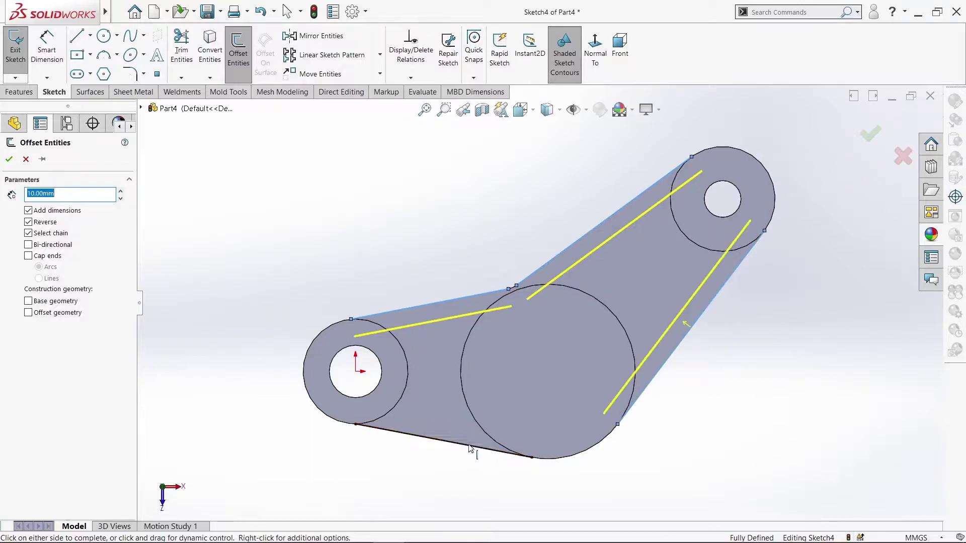
left_click(9, 159)
left_click(210, 48)
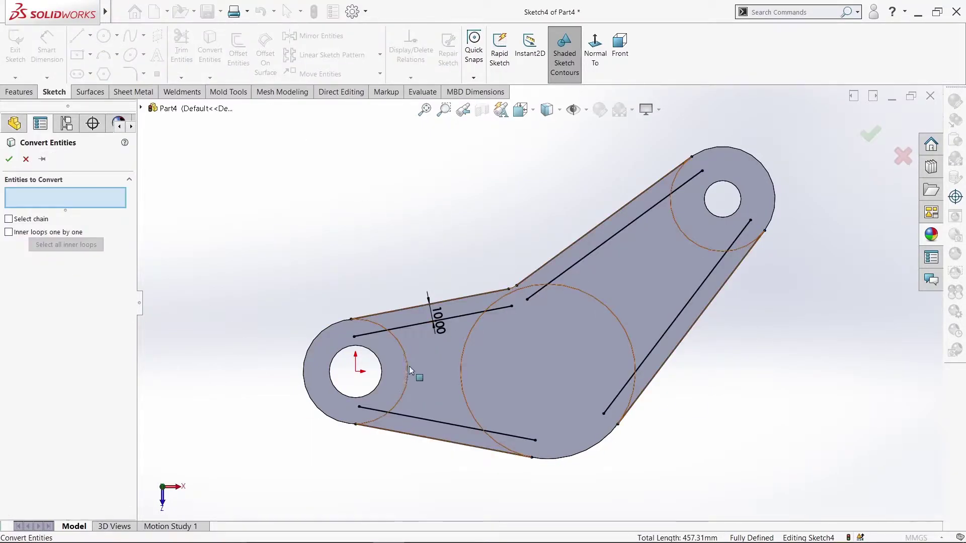
- Convert the left, central and right boss circle edges into the sketch
left_click(456, 366)
left_click(461, 368)
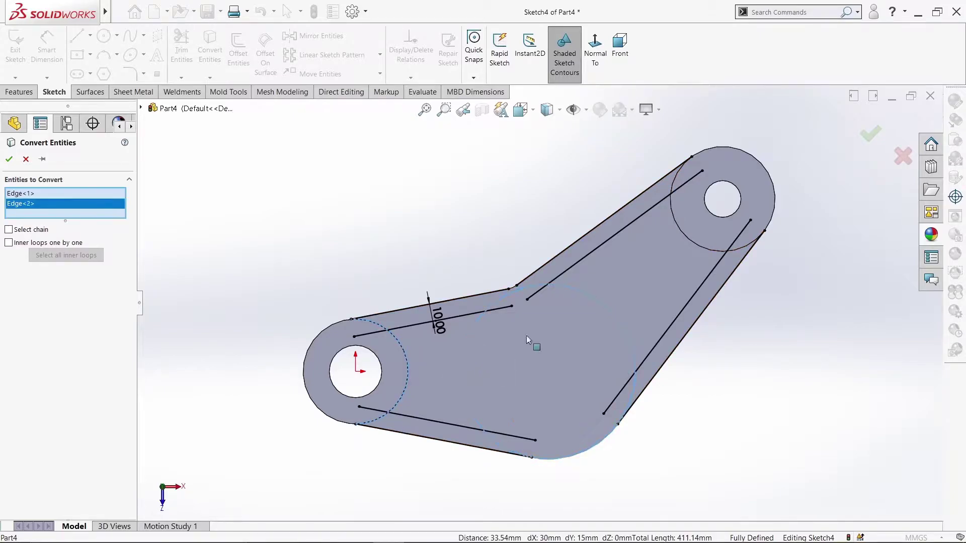
left_click(689, 240)
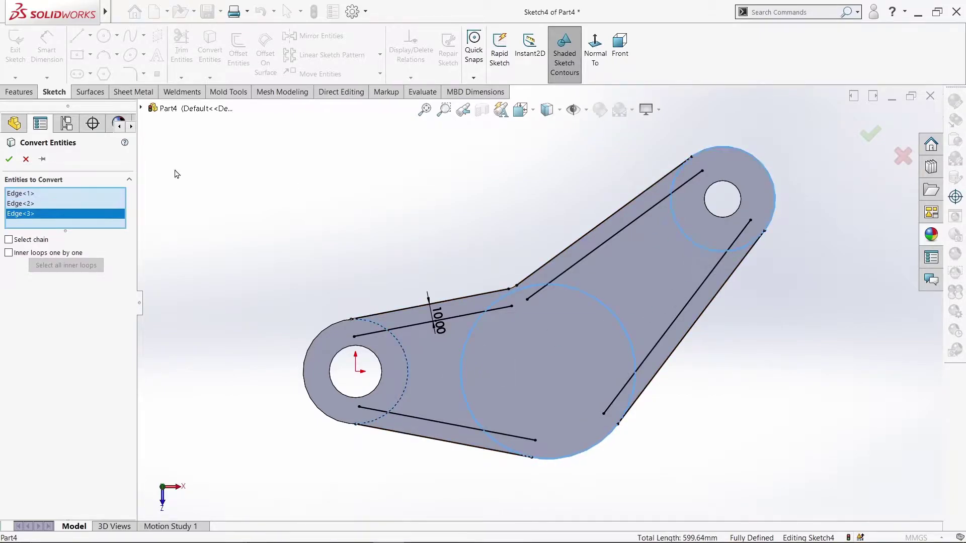
left_click(9, 160)
- Power-trim the excess line and arc segments into two closed pocket outlines
left_click(181, 48)
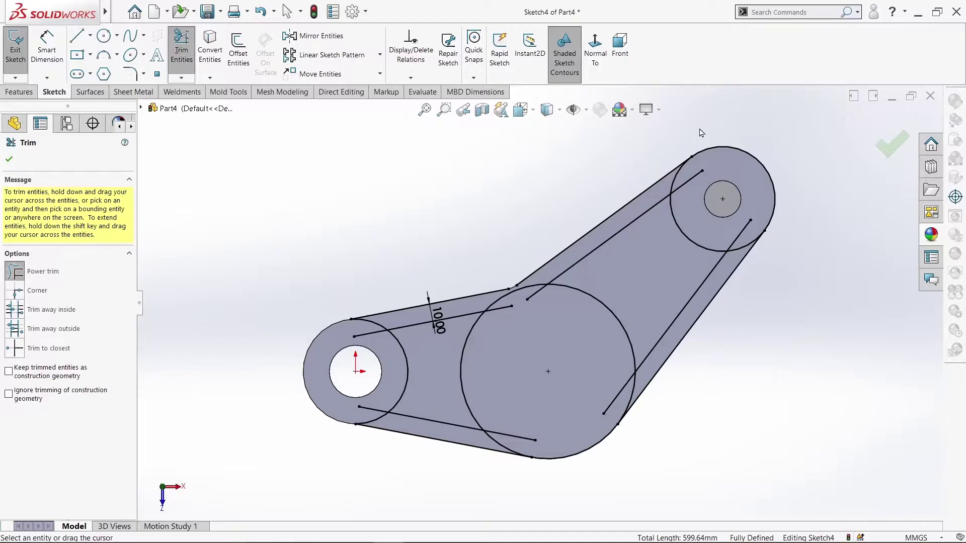
left_click_drag(690, 189, 765, 274)
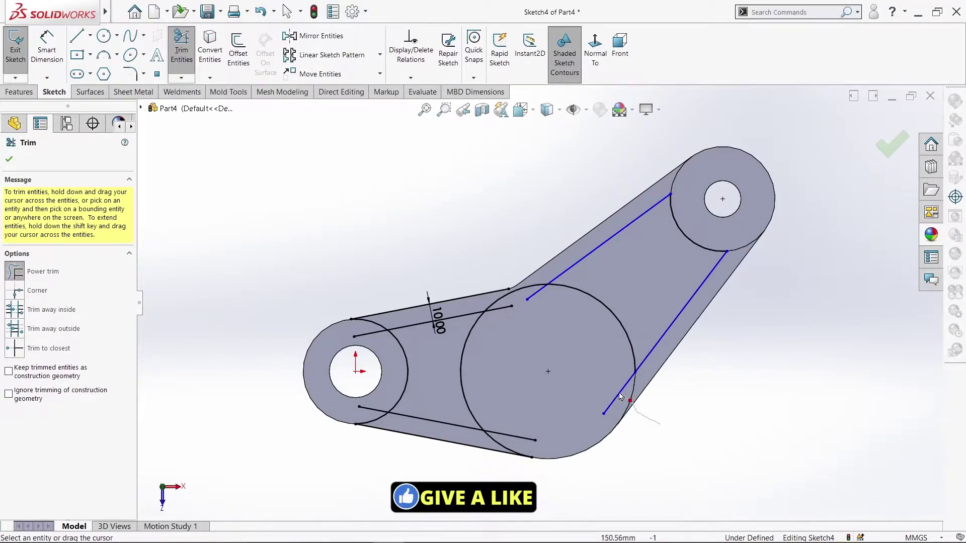
left_click_drag(620, 396, 566, 319)
left_click_drag(525, 270, 518, 264)
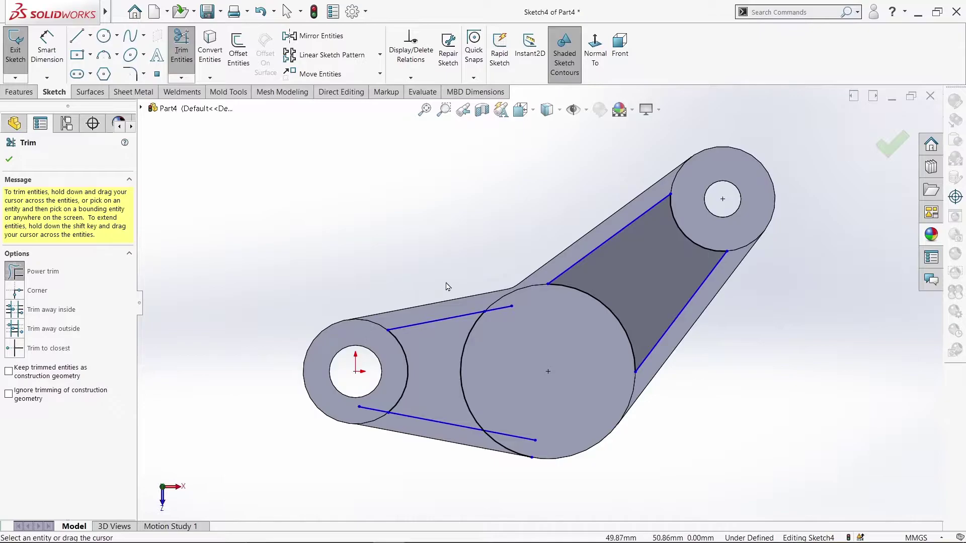
left_click_drag(518, 299, 507, 393)
left_click_drag(497, 479, 497, 479)
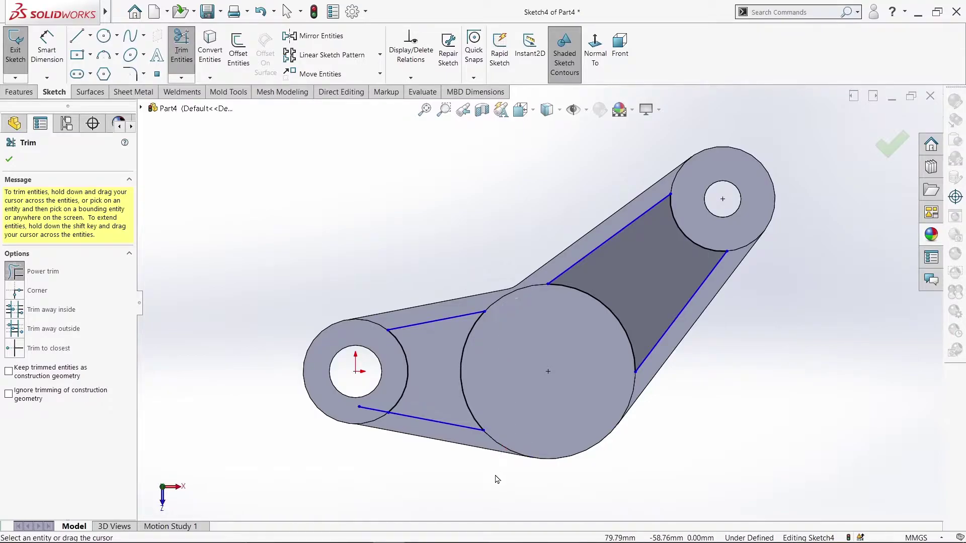
left_click_drag(358, 441, 374, 402)
- Round the left pocket's four corners with 5 mm sketch fillets
left_click(181, 51)
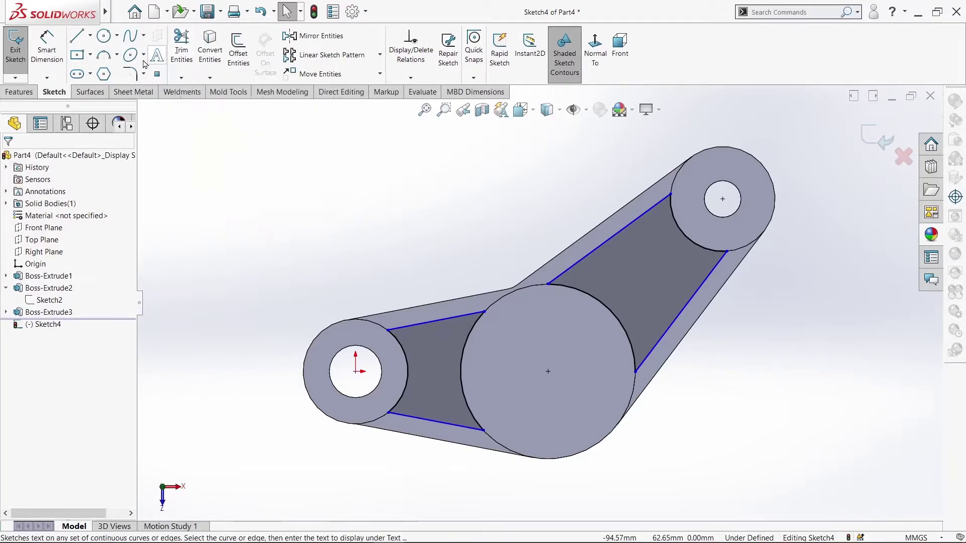
left_click(132, 74)
type("5")
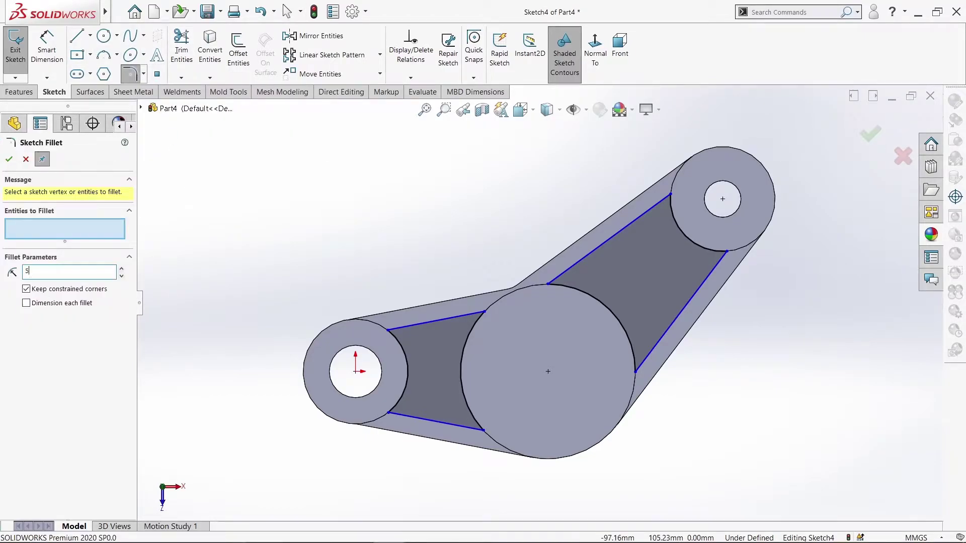
left_click(386, 332)
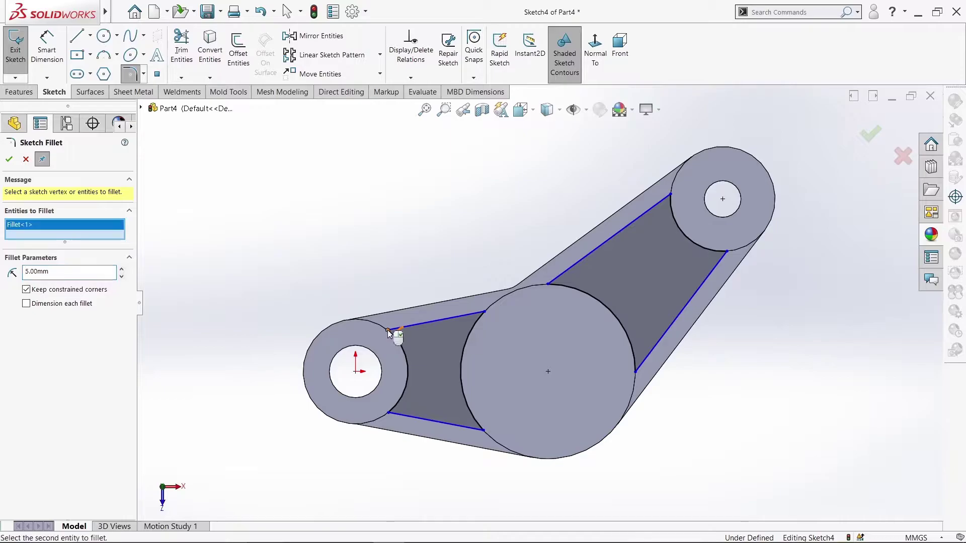
left_click(484, 312)
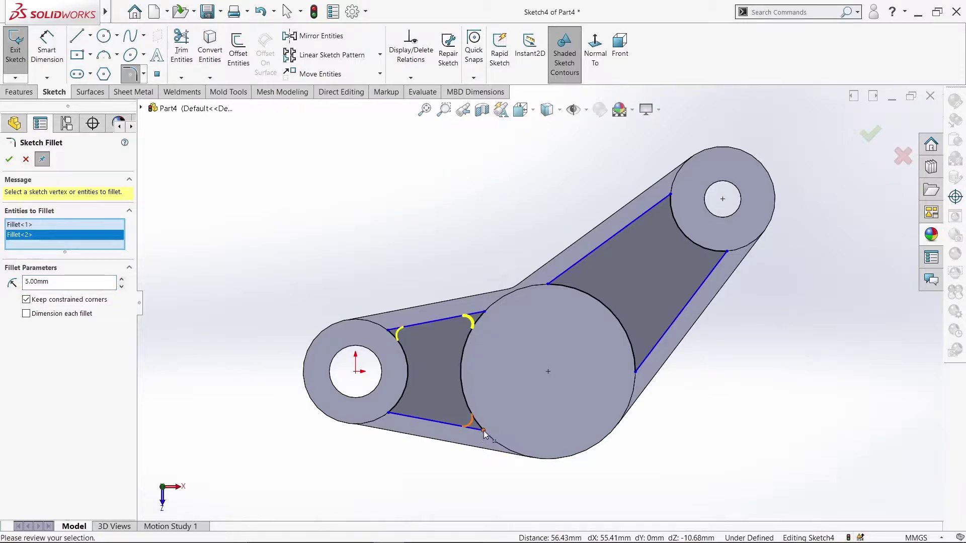
left_click(484, 431)
left_click(390, 414)
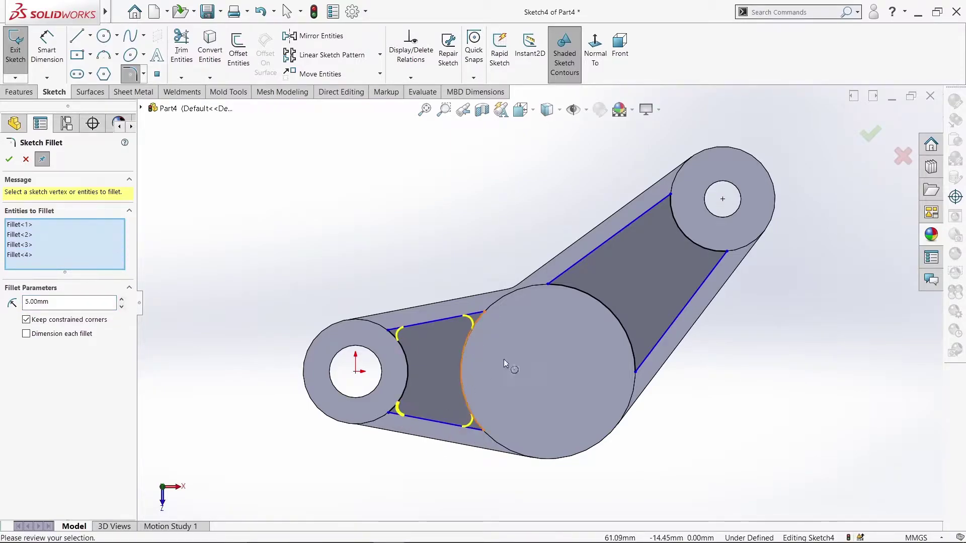
- Round the right pocket's four corners with 5 mm fillets and apply them
left_click(548, 285)
left_click(635, 374)
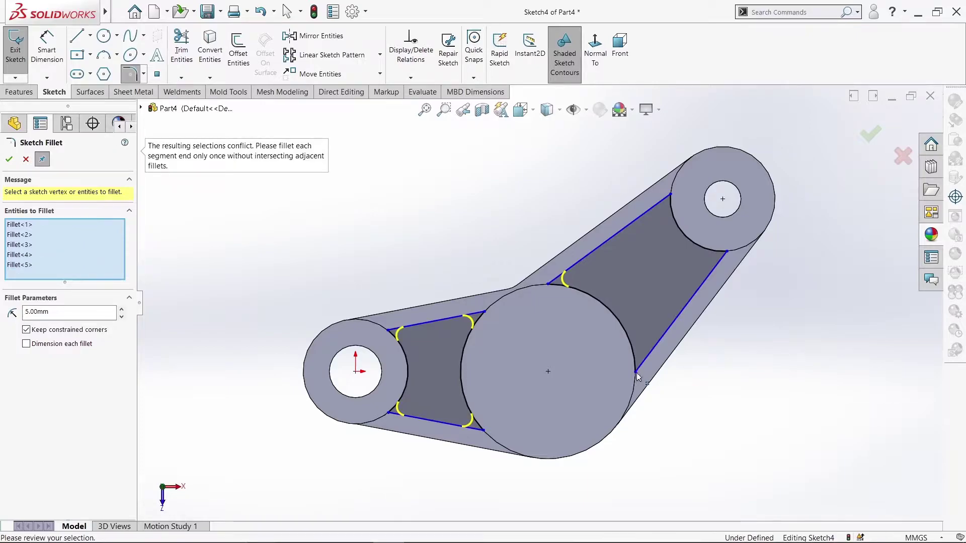
left_click(671, 196)
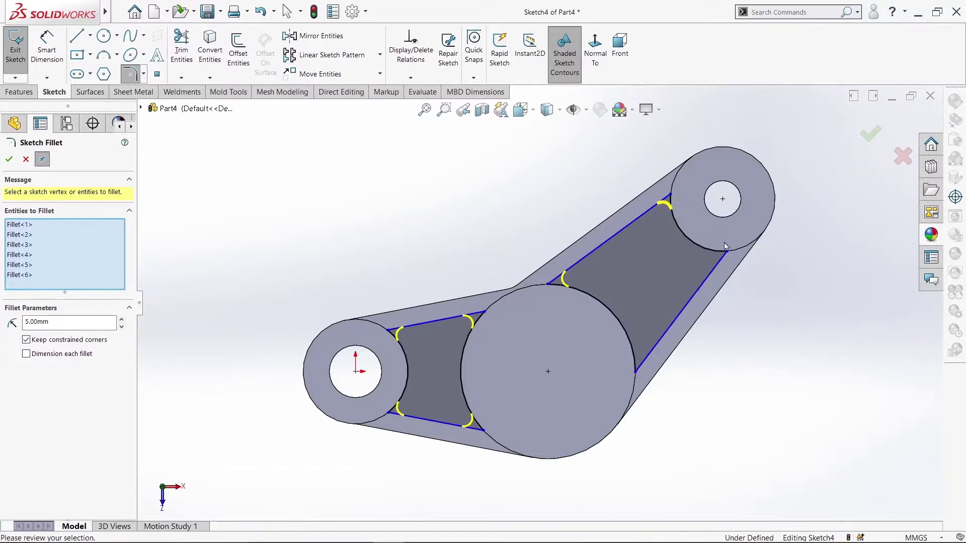
left_click(726, 251)
left_click(10, 161)
left_click(47, 50)
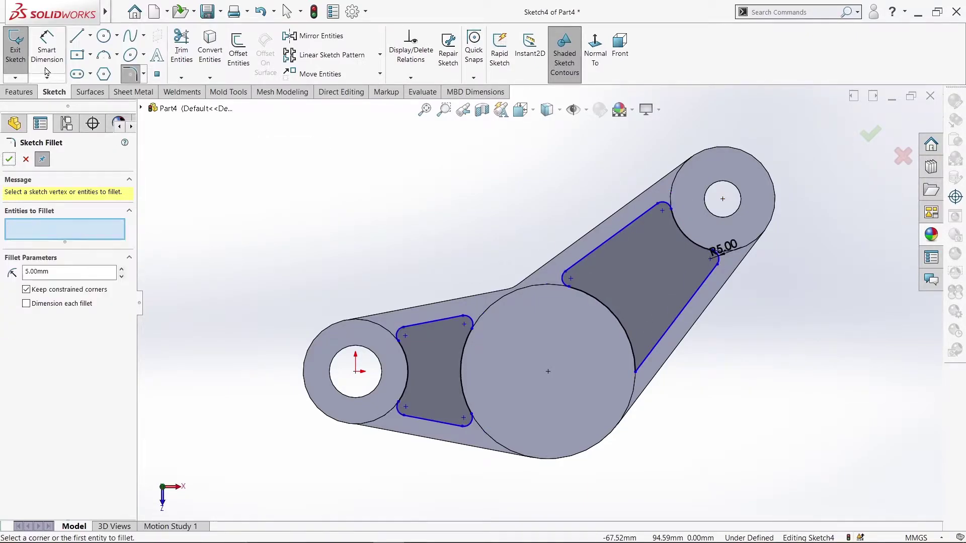
- Dimension the left pocket's top and bottom lines 10 mm from the outer plate edges
left_click(433, 324)
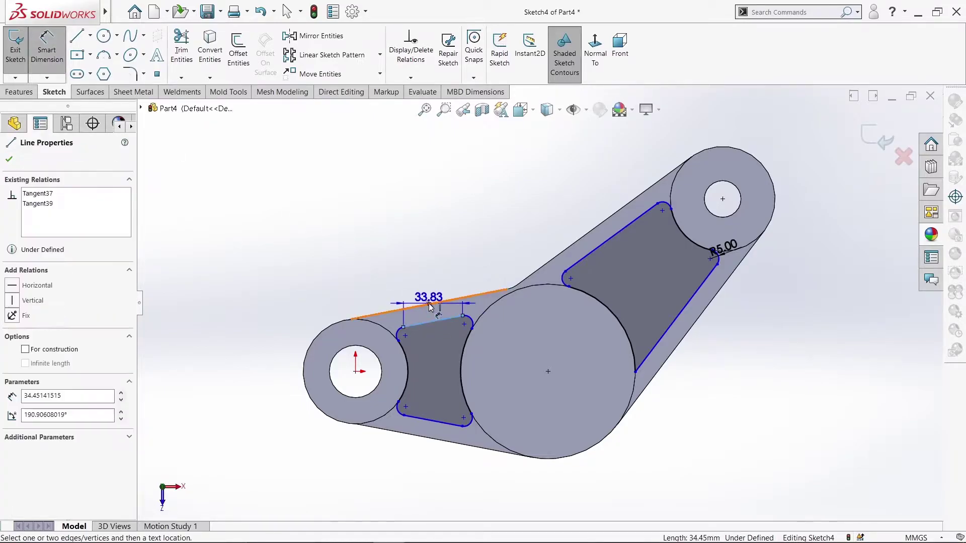
left_click(432, 305)
left_click(431, 315)
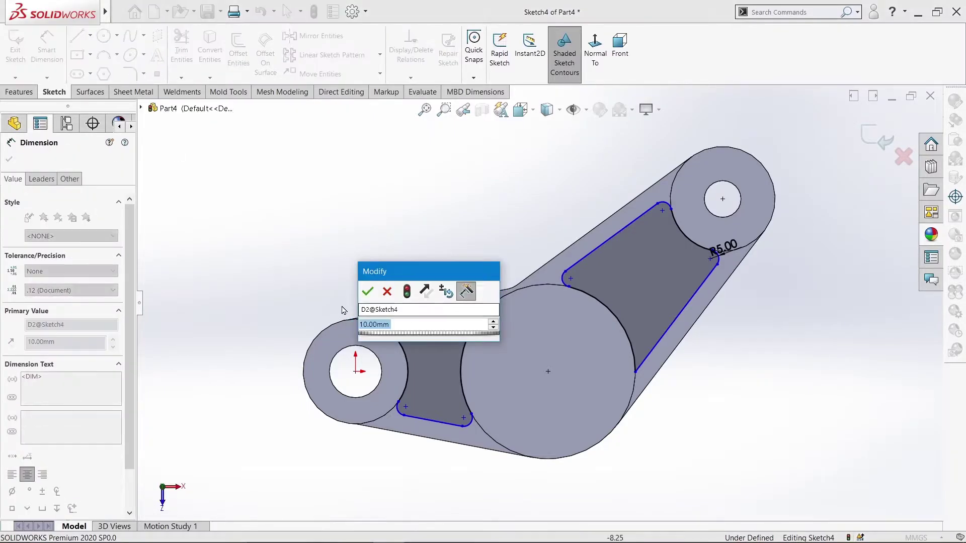
left_click(368, 287)
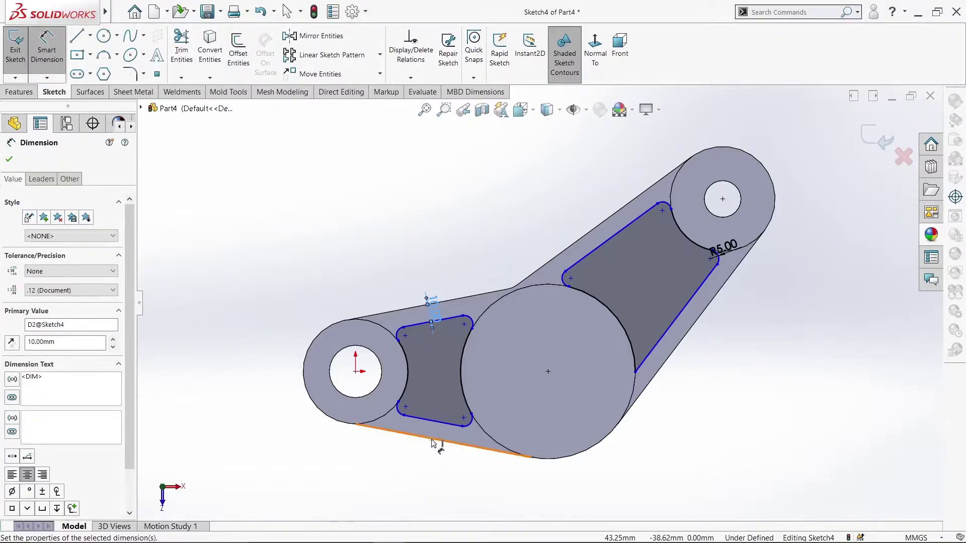
left_click(433, 424)
left_click(430, 433)
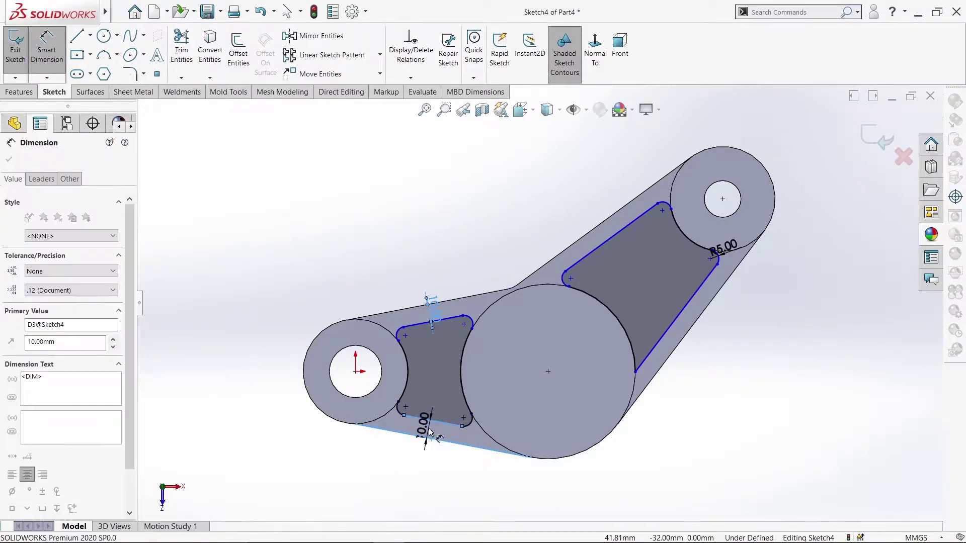
left_click(368, 409)
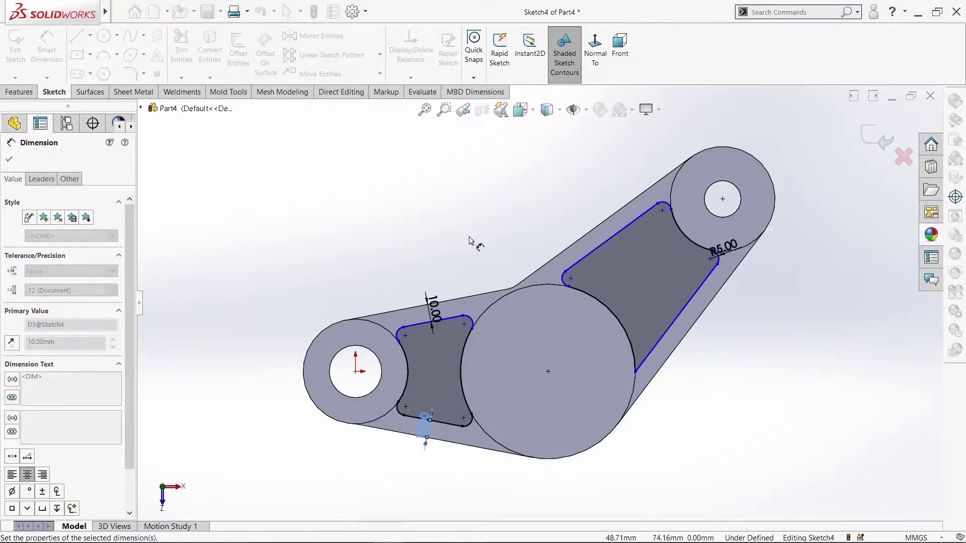
- Dimension the right pocket's upper and lower lines 10 mm from the outer edges
left_click(593, 230)
left_click(599, 246)
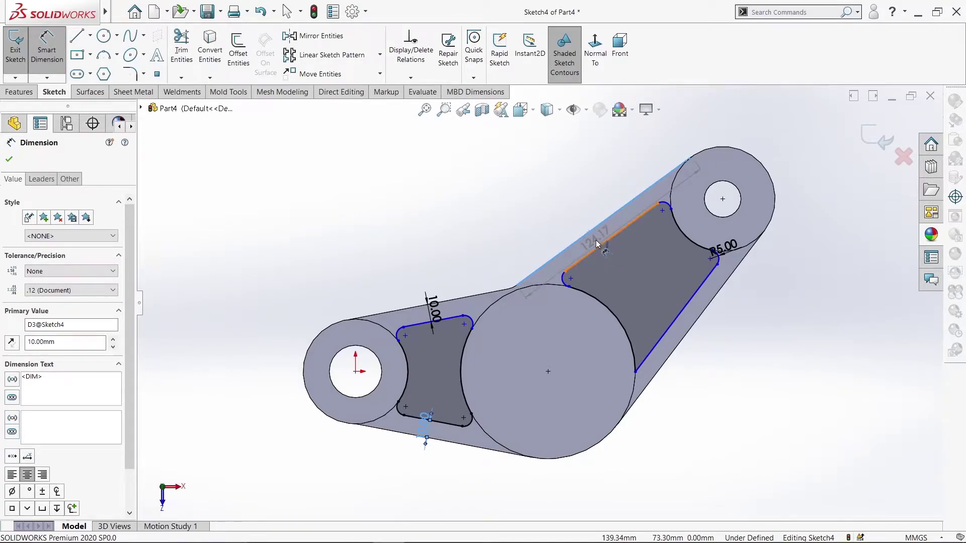
left_click(603, 218)
left_click(542, 222)
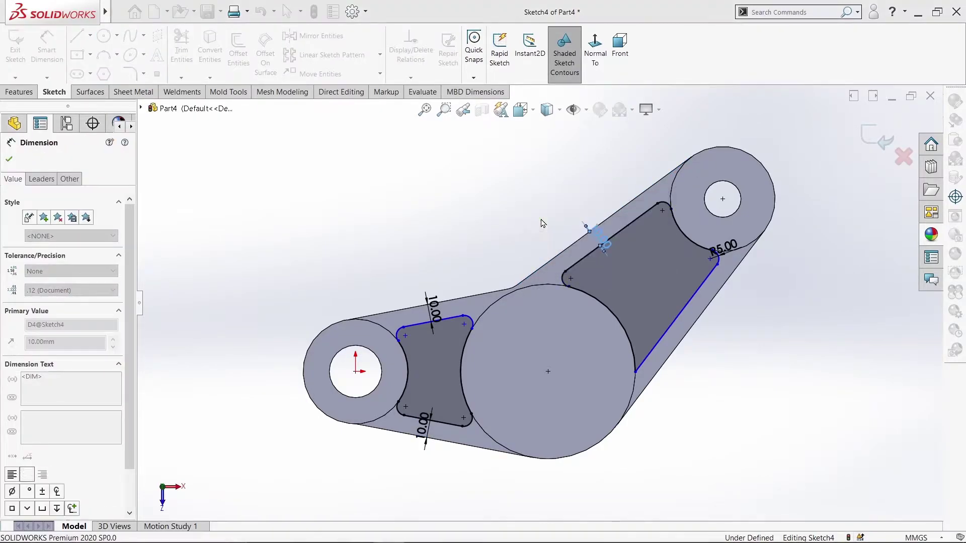
left_click(678, 312)
left_click(625, 310)
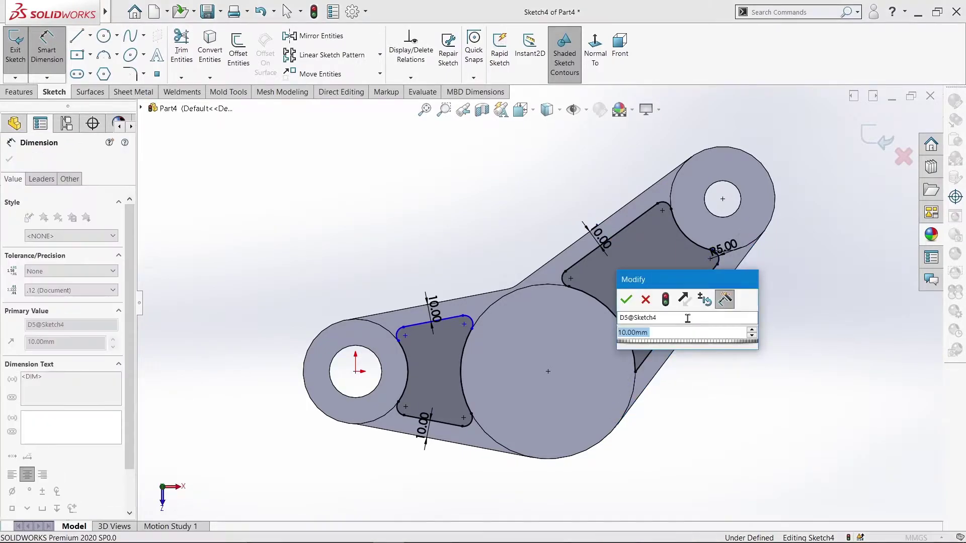
left_click(626, 304)
- Add a 5 mm fillet to the right pocket's lower-left corner beside the large central circle
right_click(734, 376)
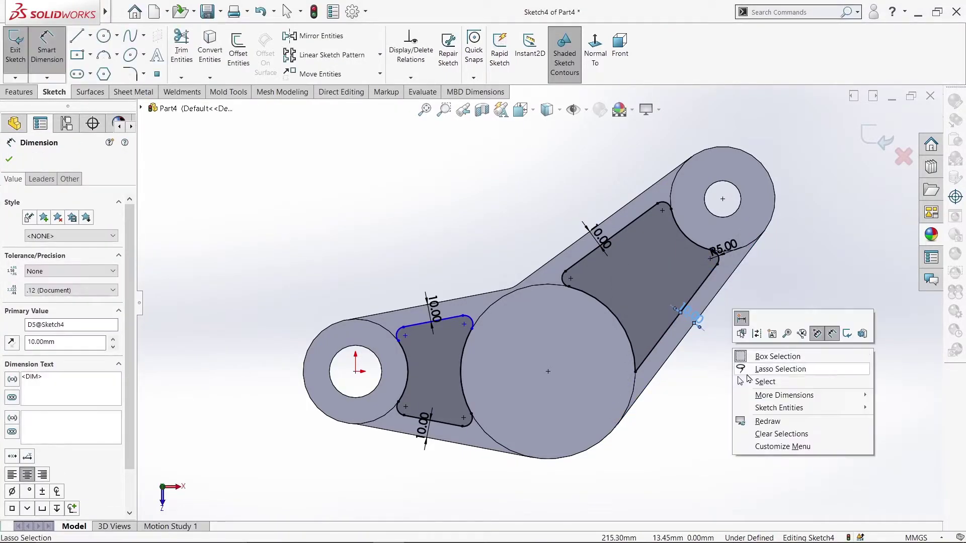
left_click(754, 411)
key("Escape")
left_click(129, 74)
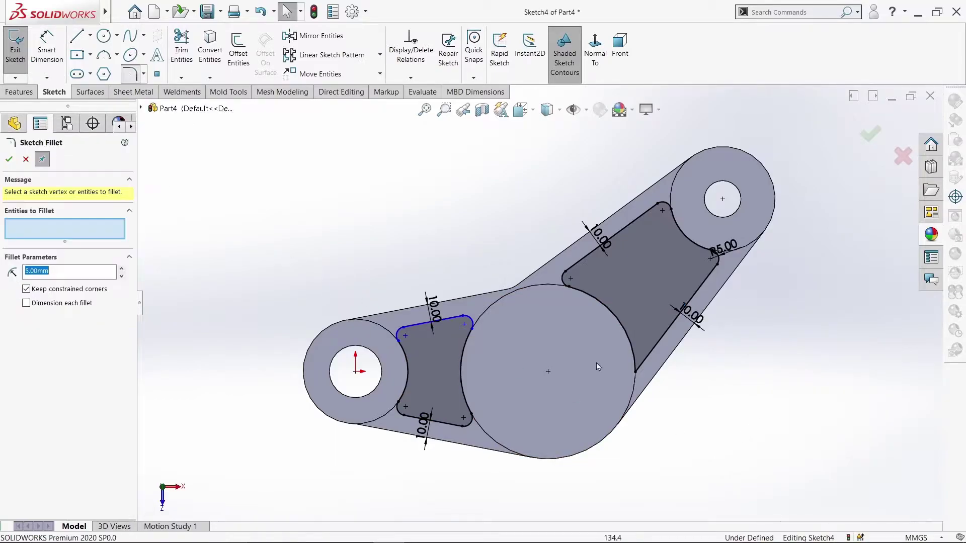
scroll(605, 403, "down", 1)
scroll(605, 403, "down", 2)
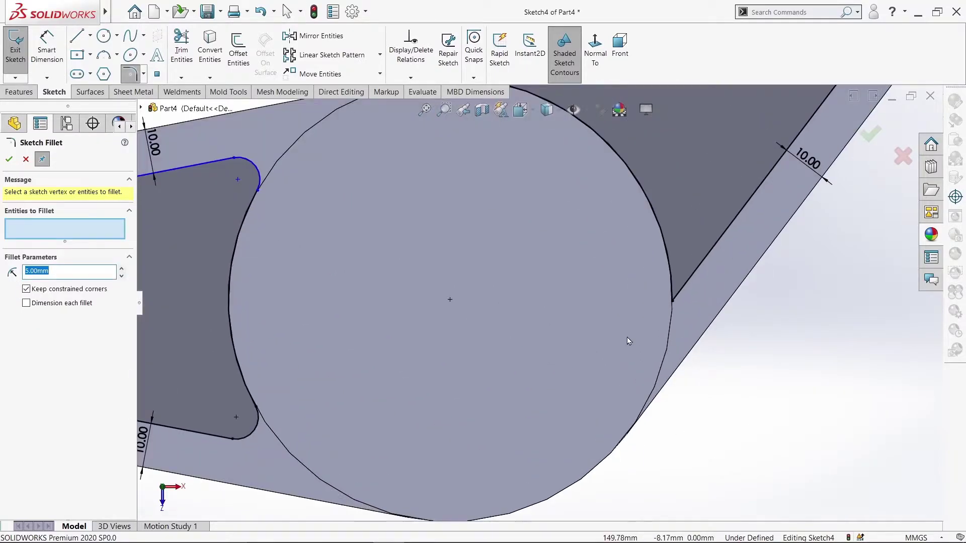
left_click(673, 302)
left_click(9, 158)
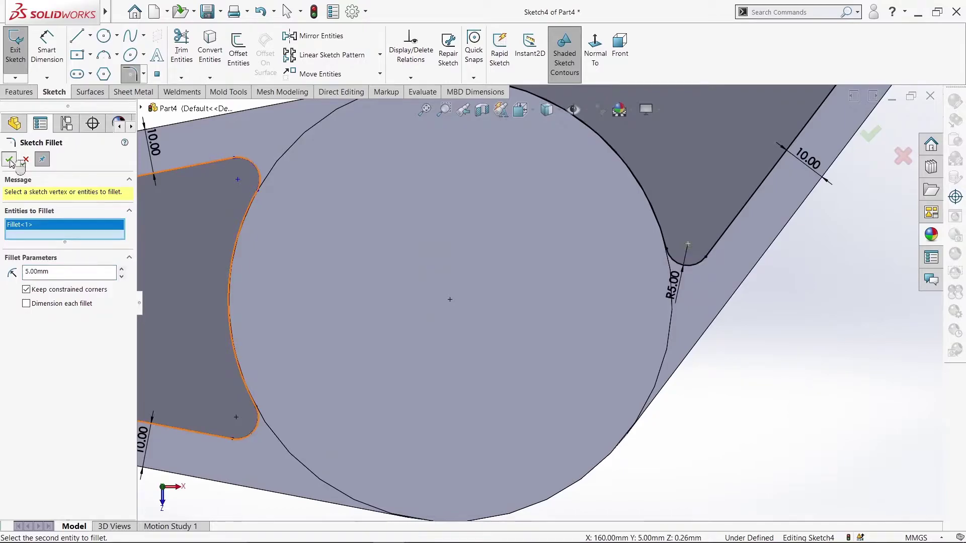
key("f")
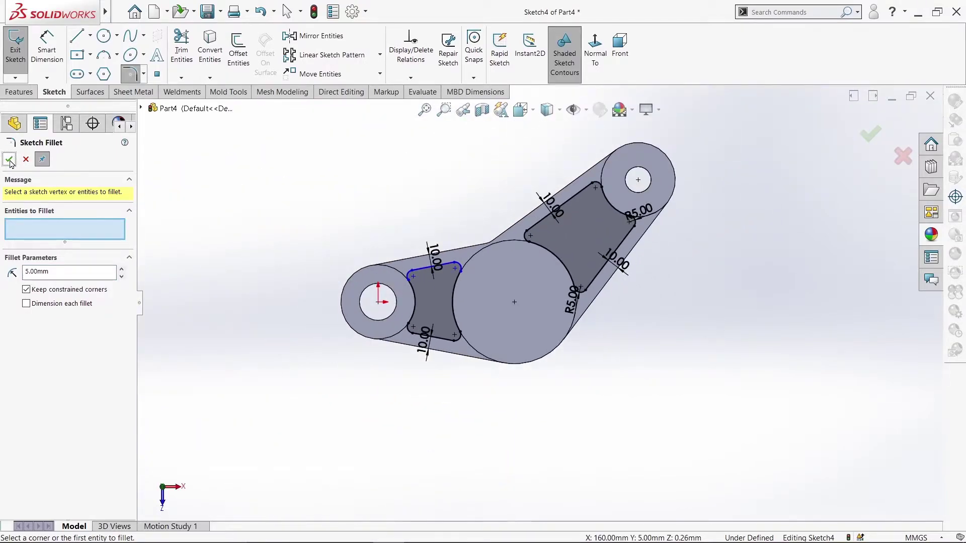
left_click(9, 159)
scroll(553, 289, "down", 3)
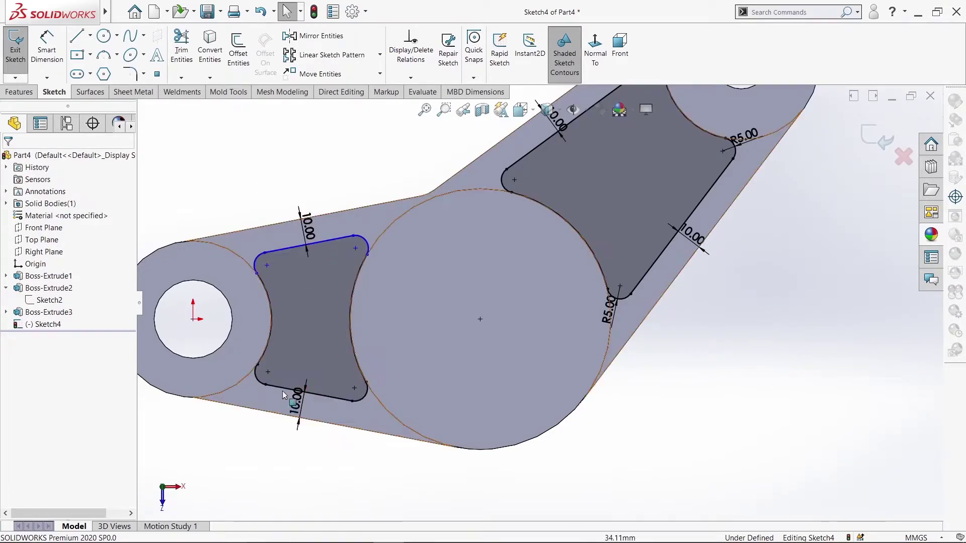
left_click(307, 392)
left_click(284, 251, "ctrl")
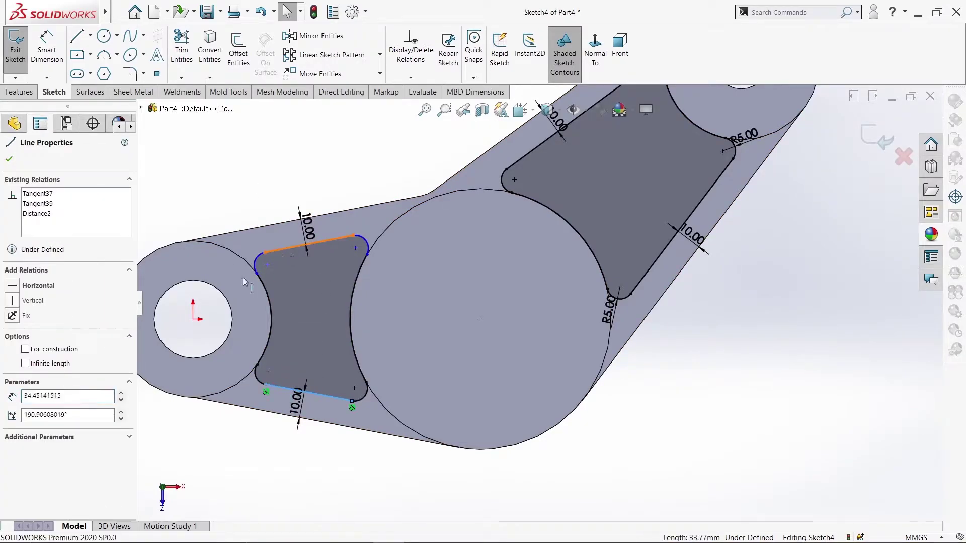
left_click(12, 397)
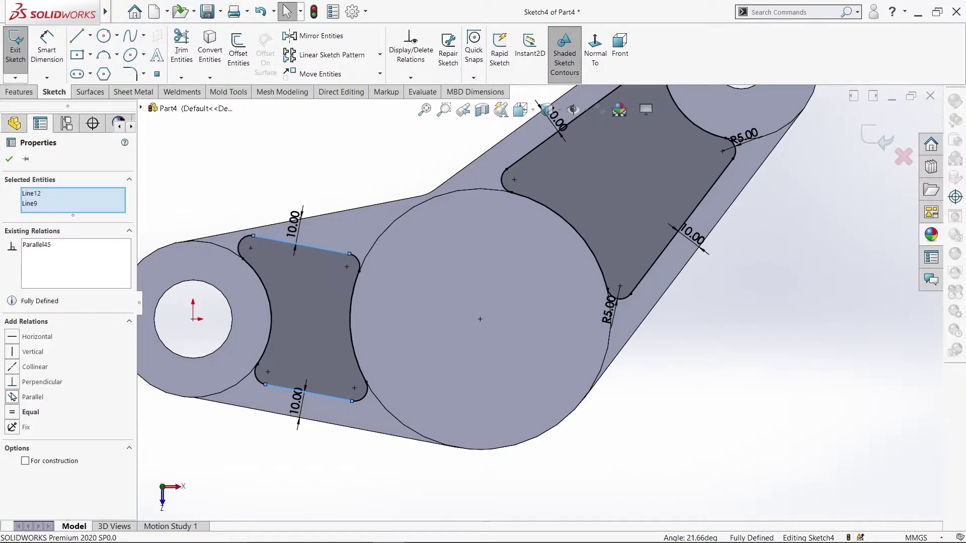
left_click(240, 165)
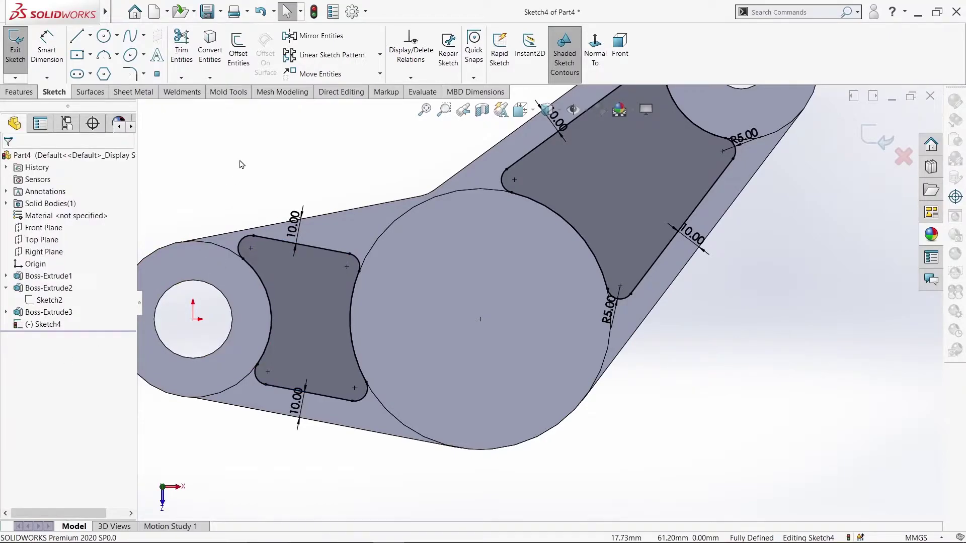
key("ctrl+z")
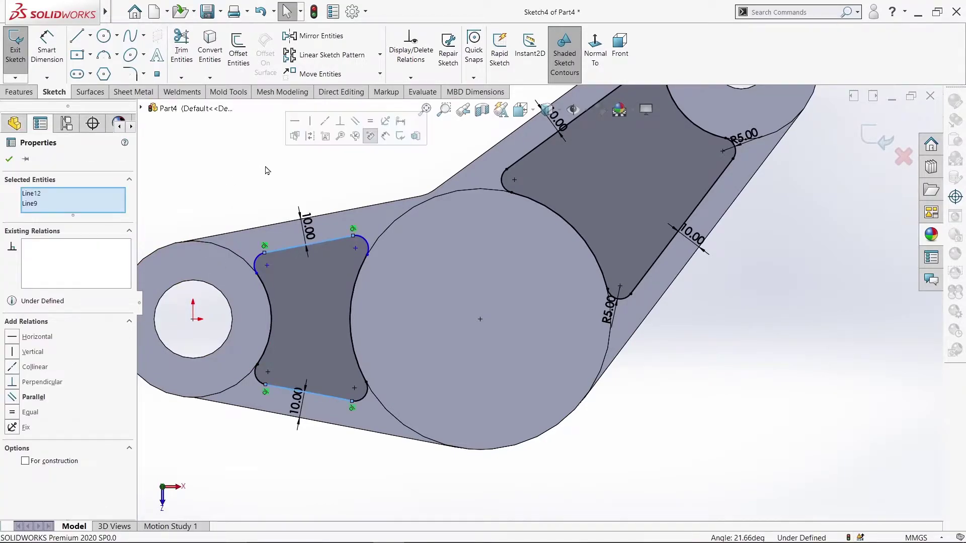
left_click(258, 181)
key("z")
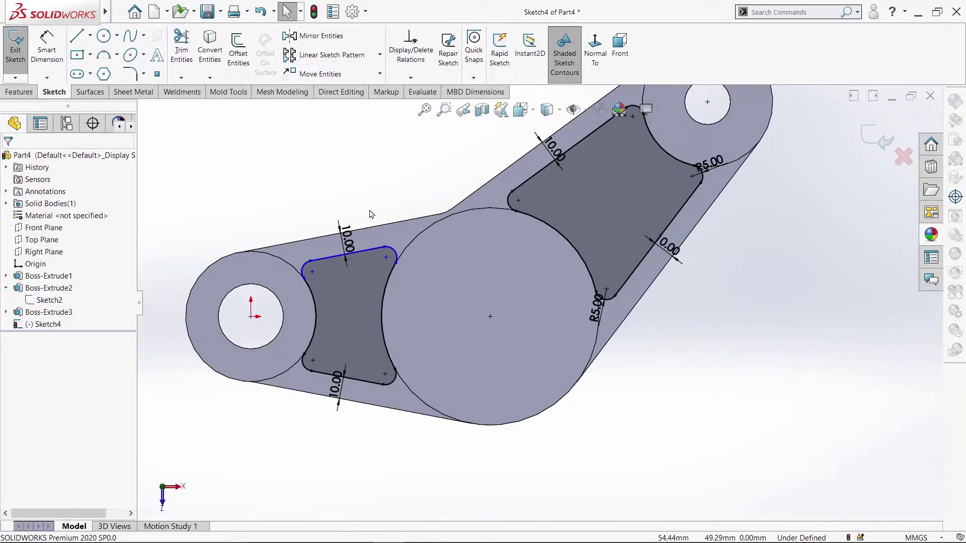
- Power-trim away the left pocket's lines, fillets and arc, leaving only the right pocket
left_click(181, 47)
left_click_drag(291, 250, 365, 257)
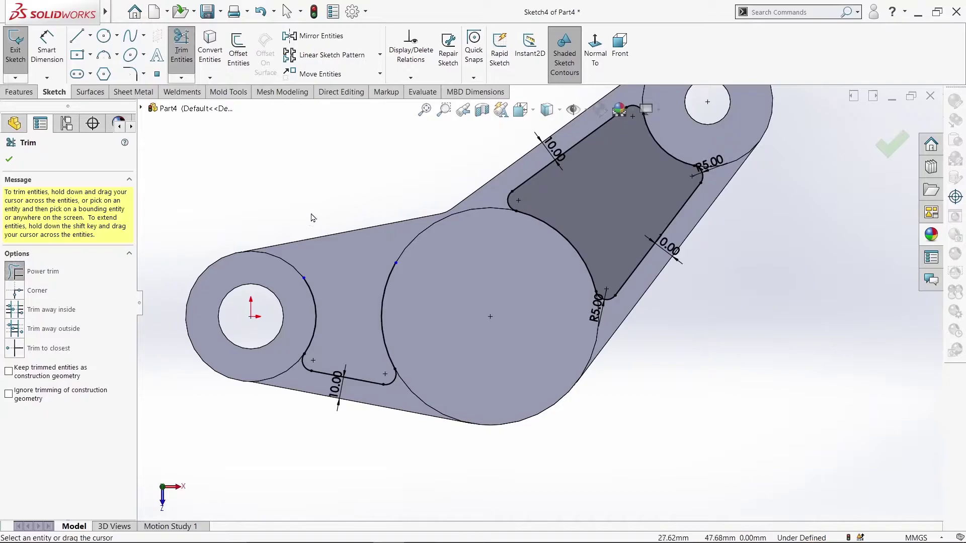
left_click_drag(325, 291, 391, 304)
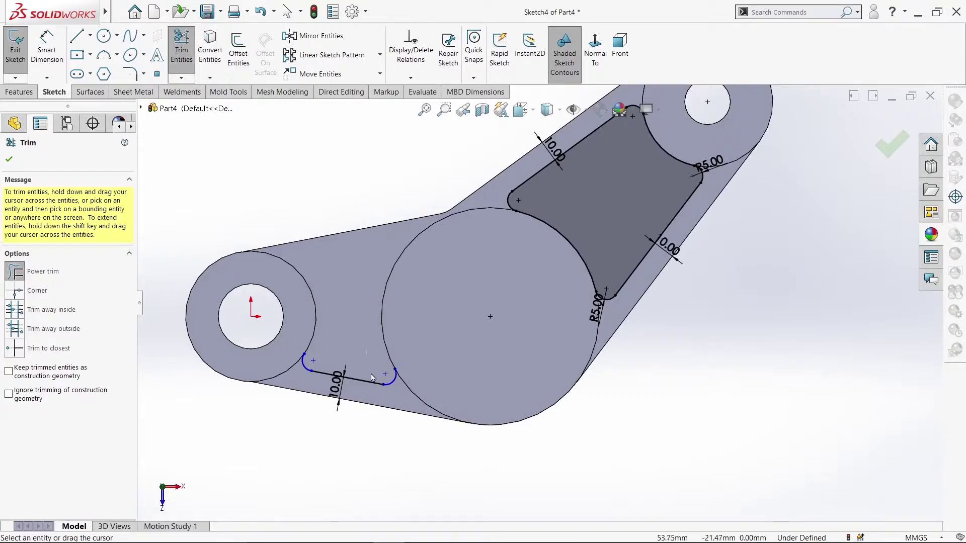
left_click_drag(307, 372, 314, 355)
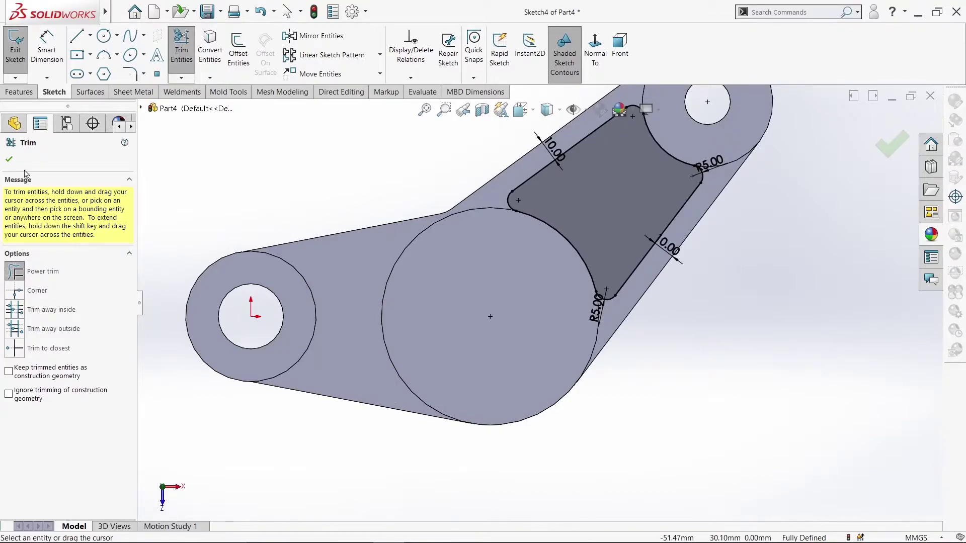
- Convert the left boss edge and the large boss circle into sketch geometry
left_click(10, 160)
left_click(210, 48)
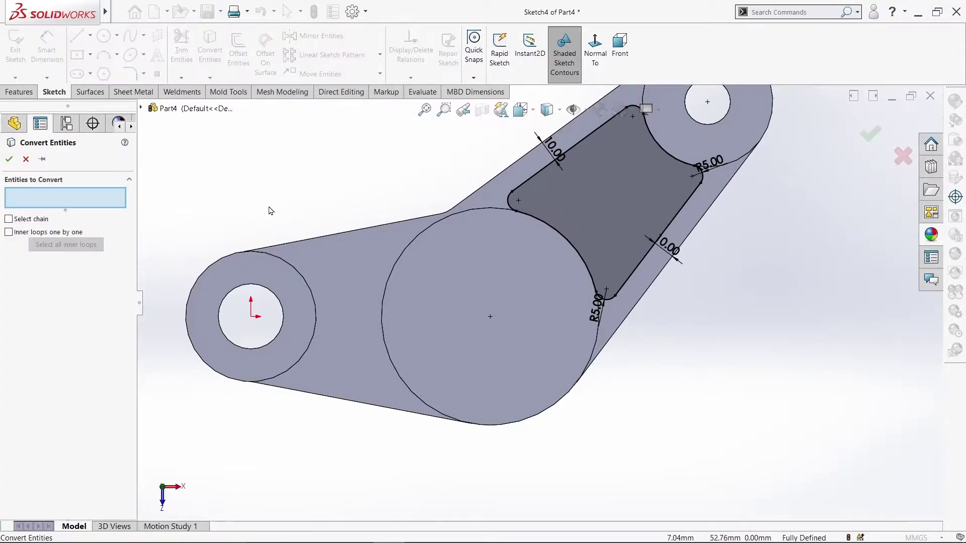
left_click(287, 264)
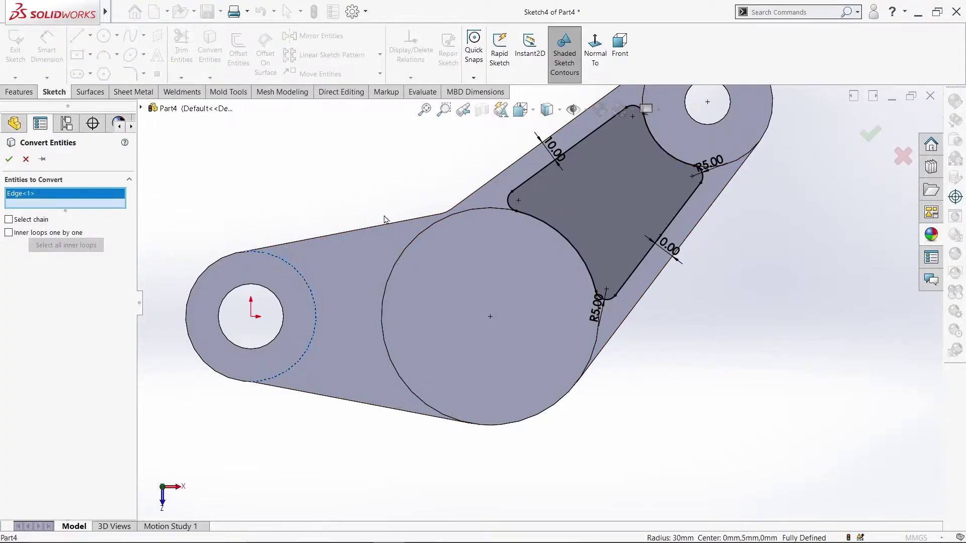
left_click(400, 253)
left_click(9, 159)
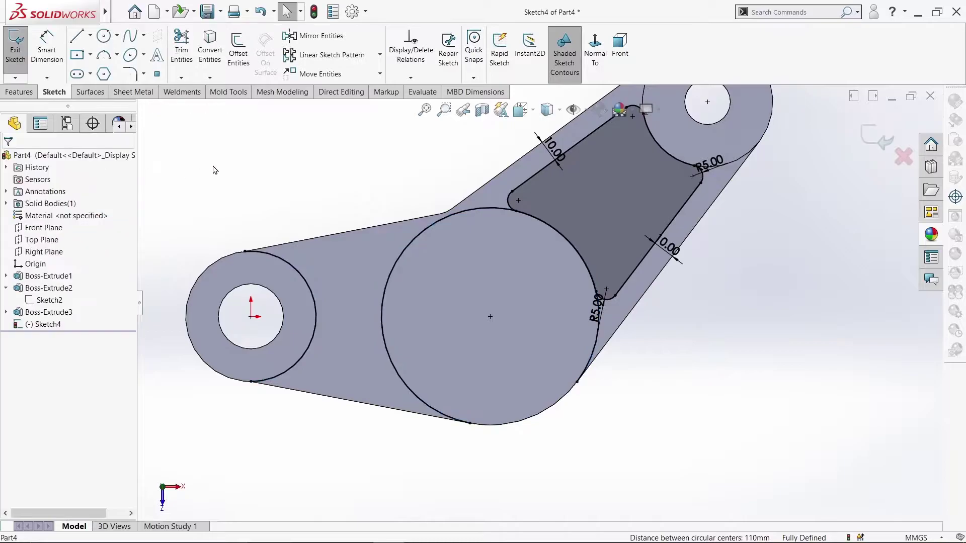
- Convert the plate's top and bottom edges into sketch lines
key("Return")
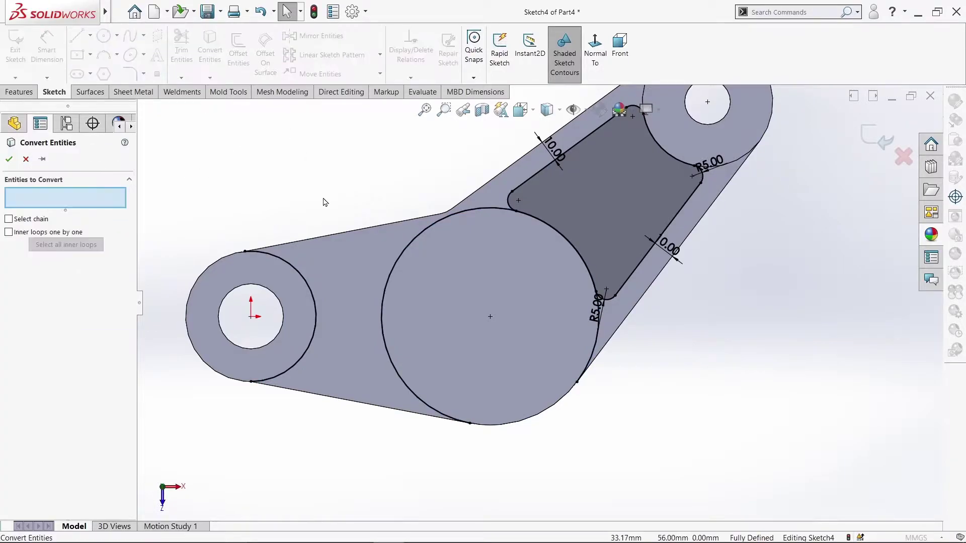
left_click(331, 235)
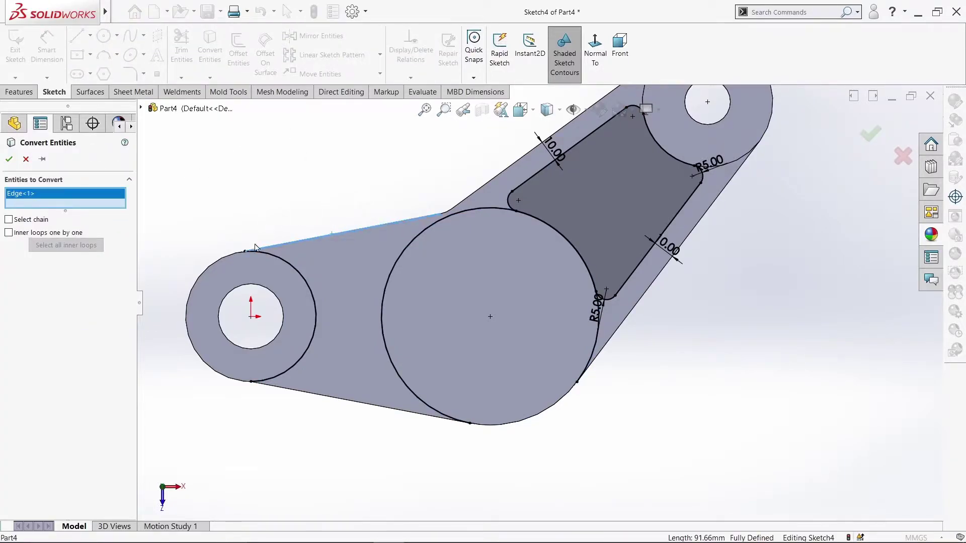
left_click(278, 389)
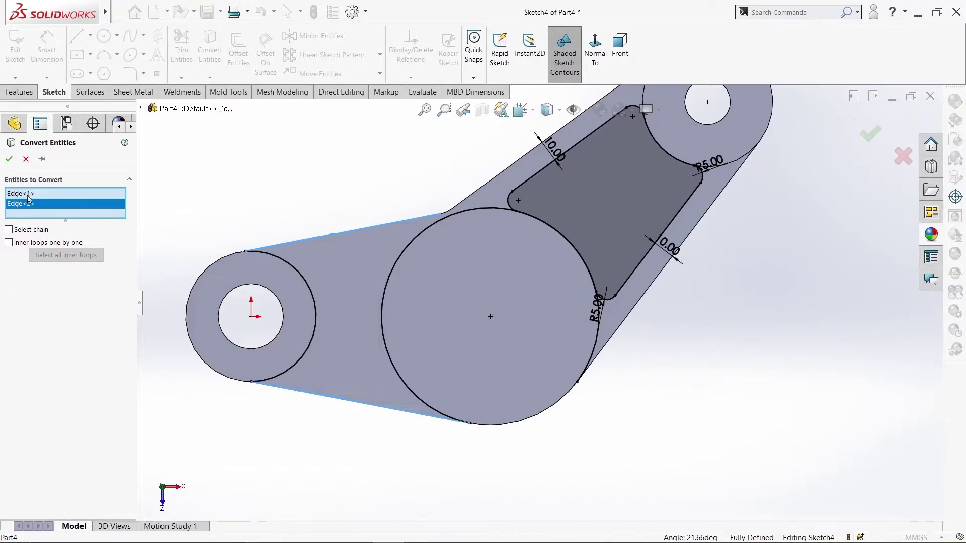
left_click(9, 160)
- Try a reversed offset of the upper plate line, then cancel it
left_click(238, 51)
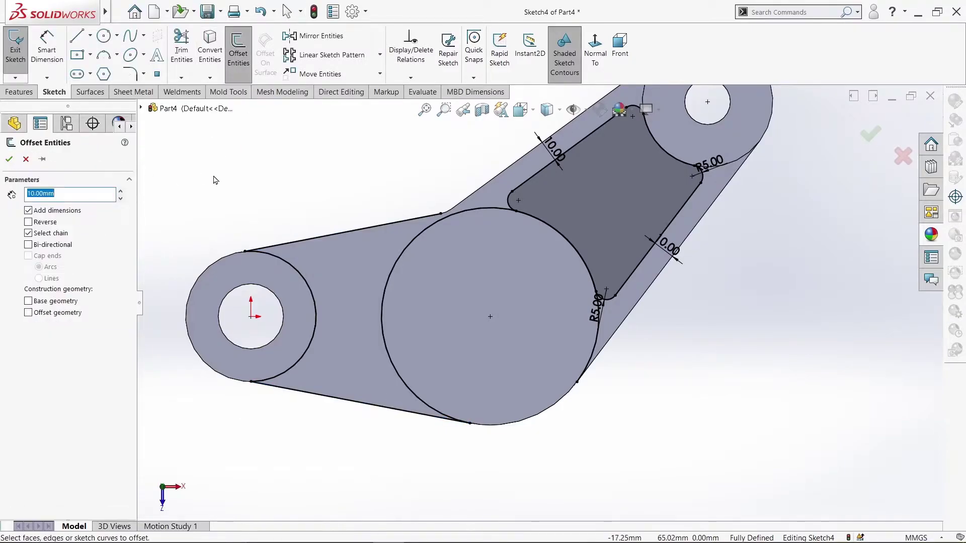
type("5")
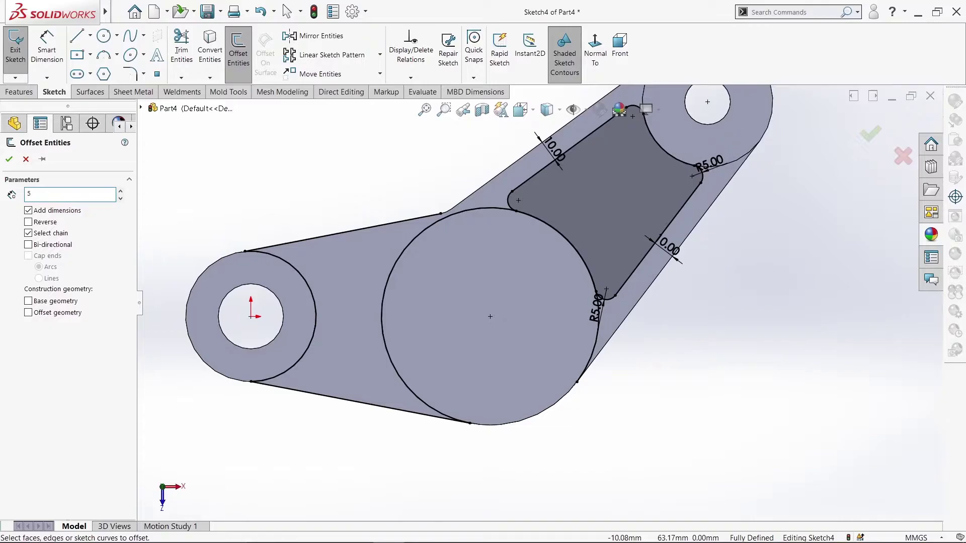
key("BackSpace")
type("10")
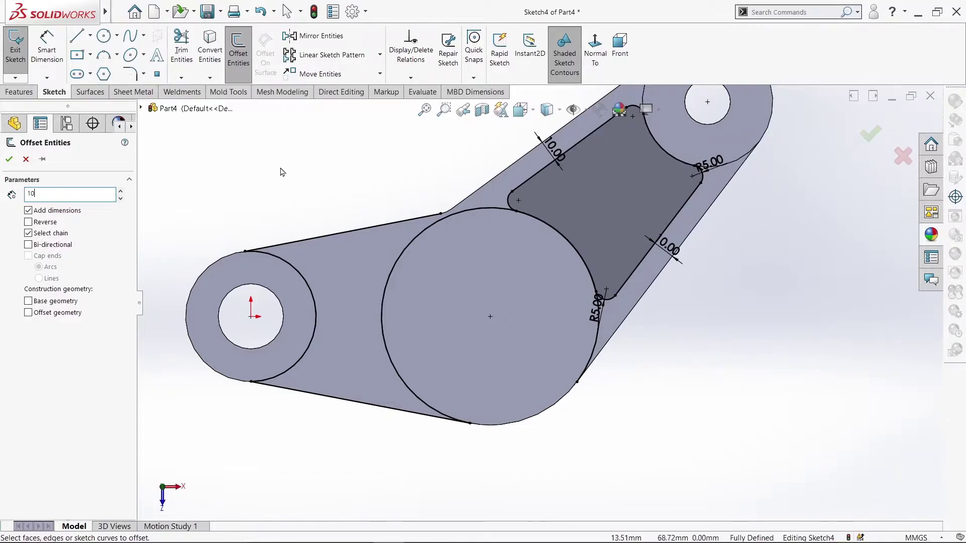
left_click(330, 235)
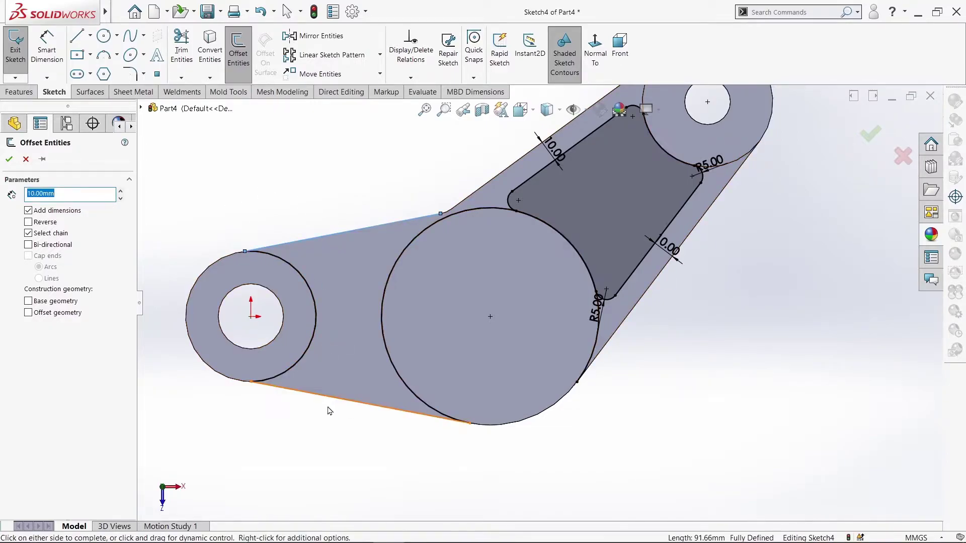
left_click(30, 223)
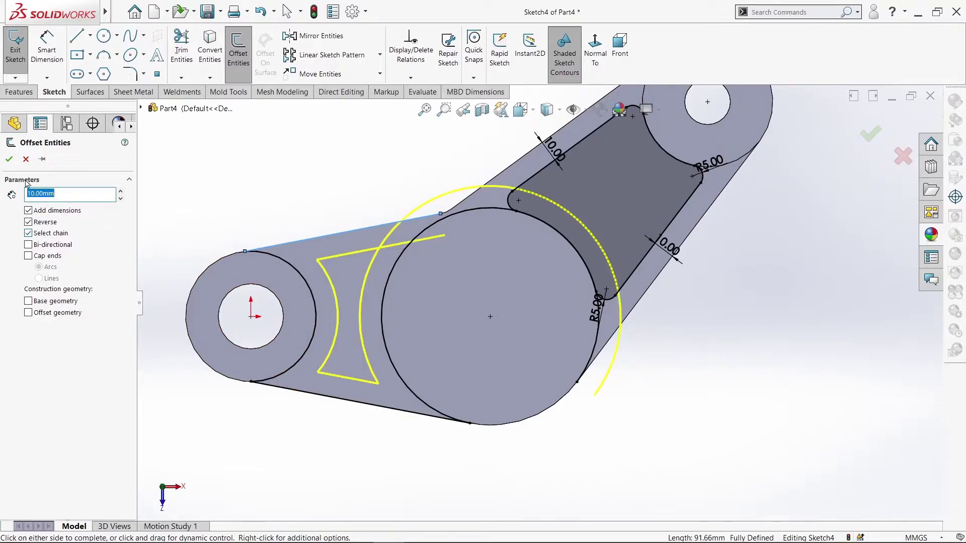
left_click(26, 161)
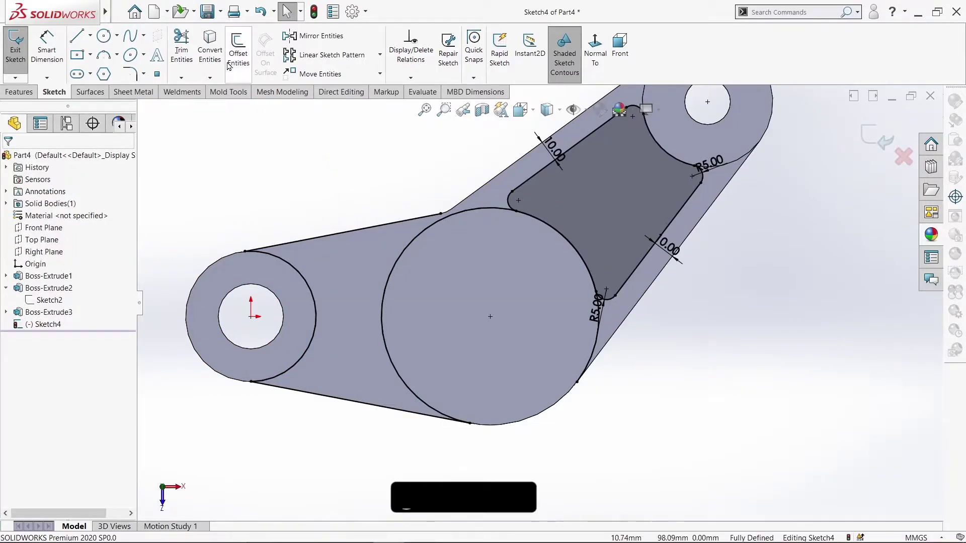
- Open and close the Trim Entities tool twice without trimming anything
left_click(183, 52)
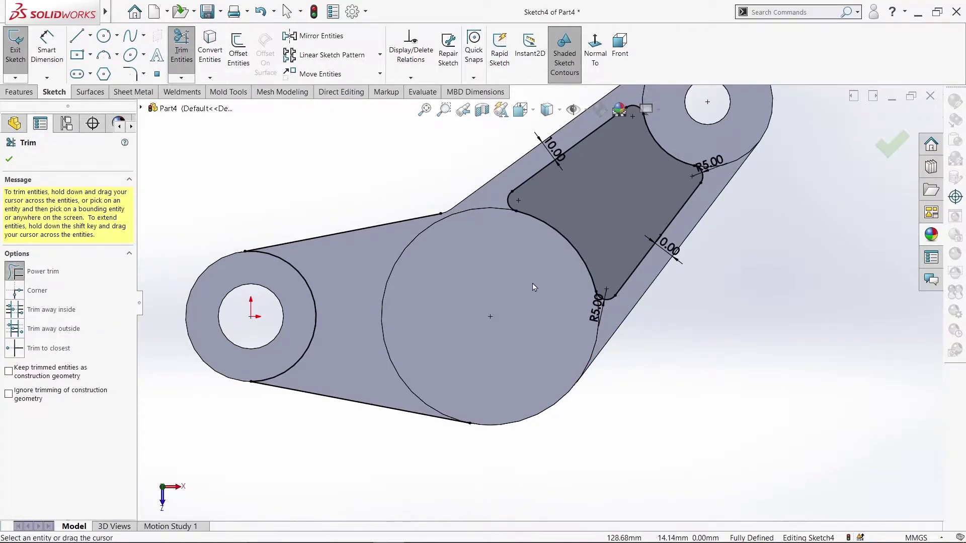
scroll(541, 261, "up", 5)
scroll(523, 282, "down", 6)
scroll(500, 304, "up", 4)
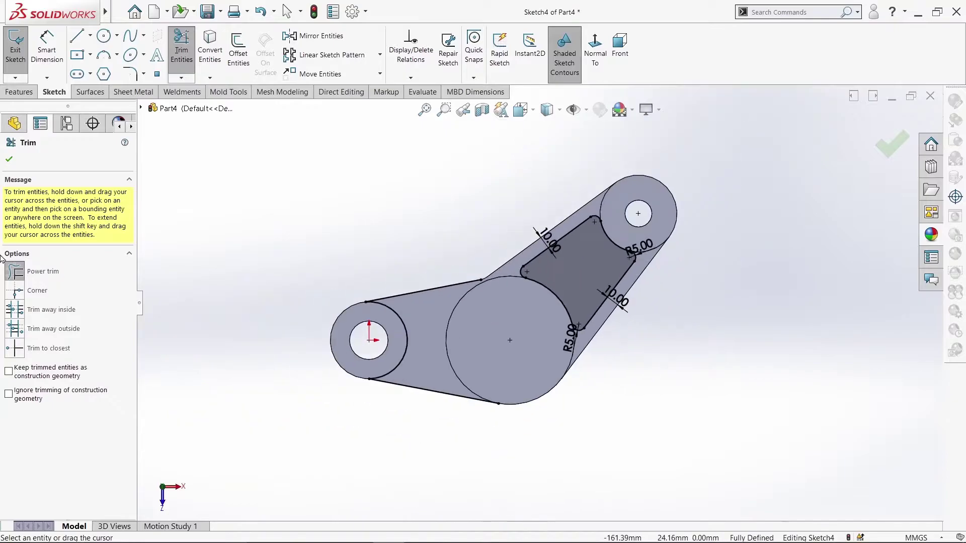
left_click(13, 161)
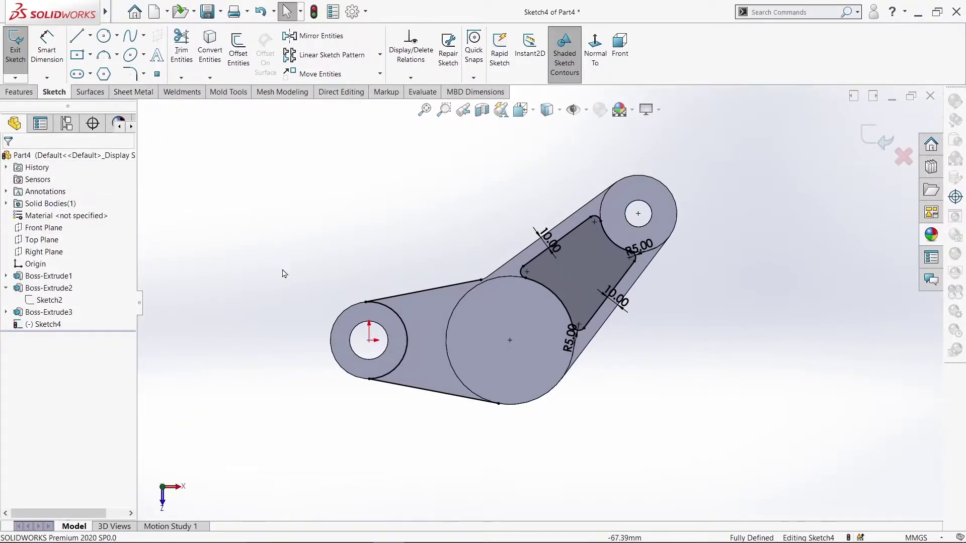
left_click(181, 45)
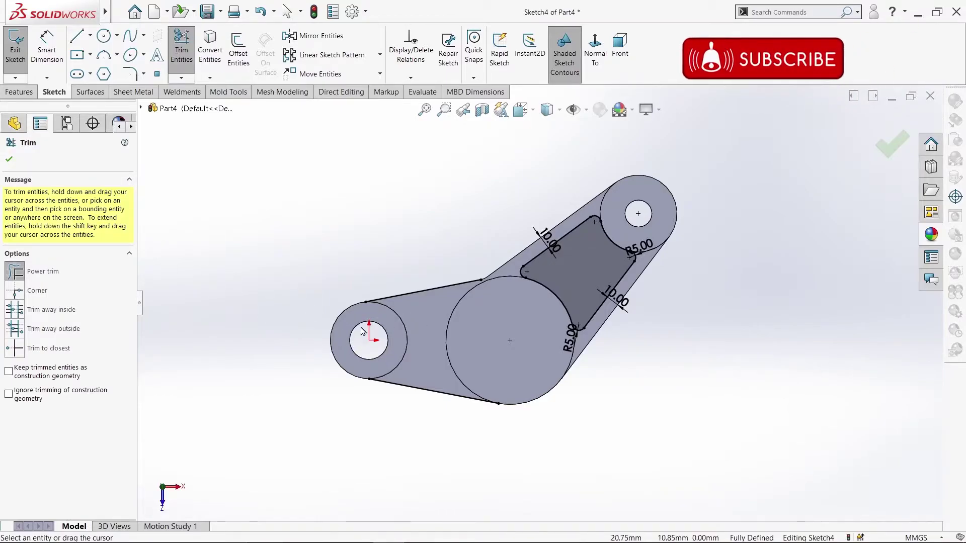
left_click(9, 160)
- Offset the top and bottom tangent edges 10 mm inward into the plate
left_click(237, 49)
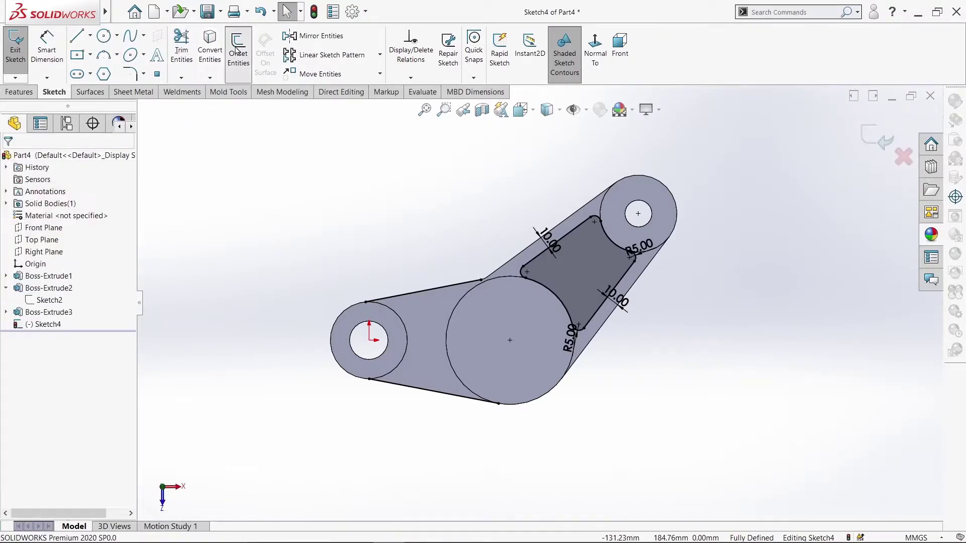
left_click(398, 296)
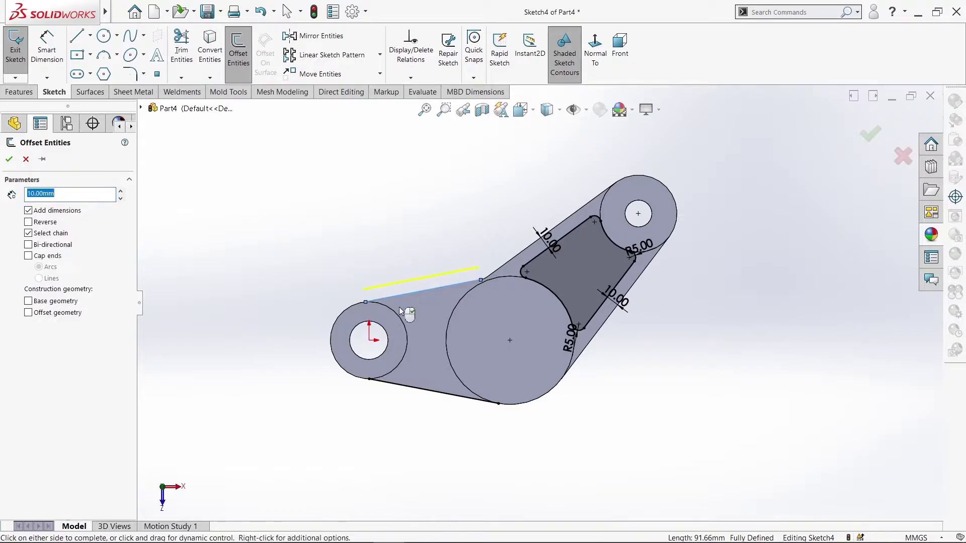
left_click(409, 387)
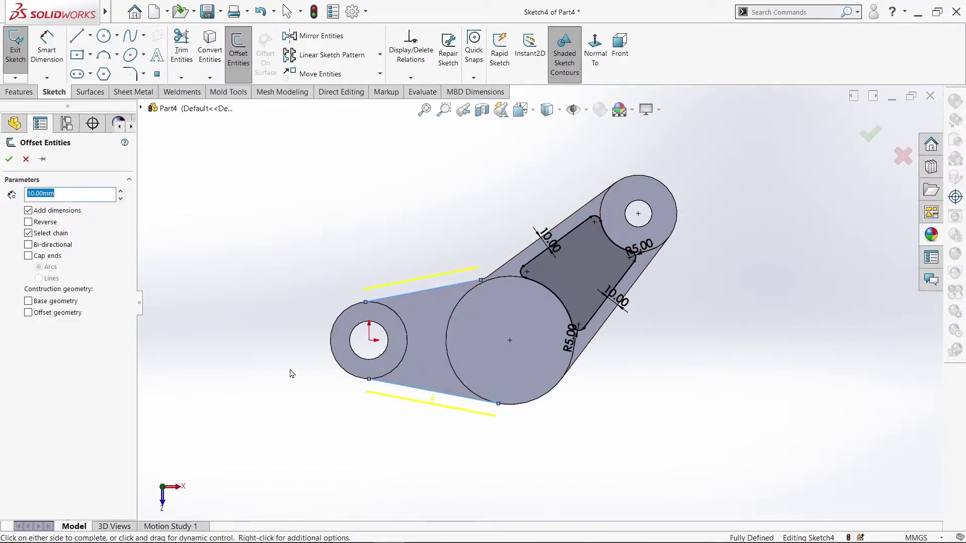
left_click(27, 223)
left_click(9, 160)
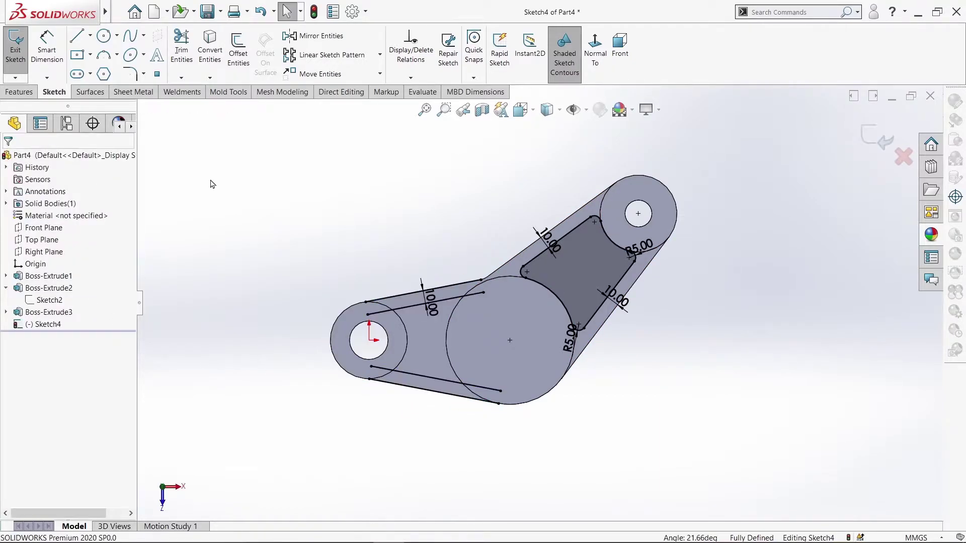
- Convert the left and central boss circular edges into the sketch
left_click(210, 49)
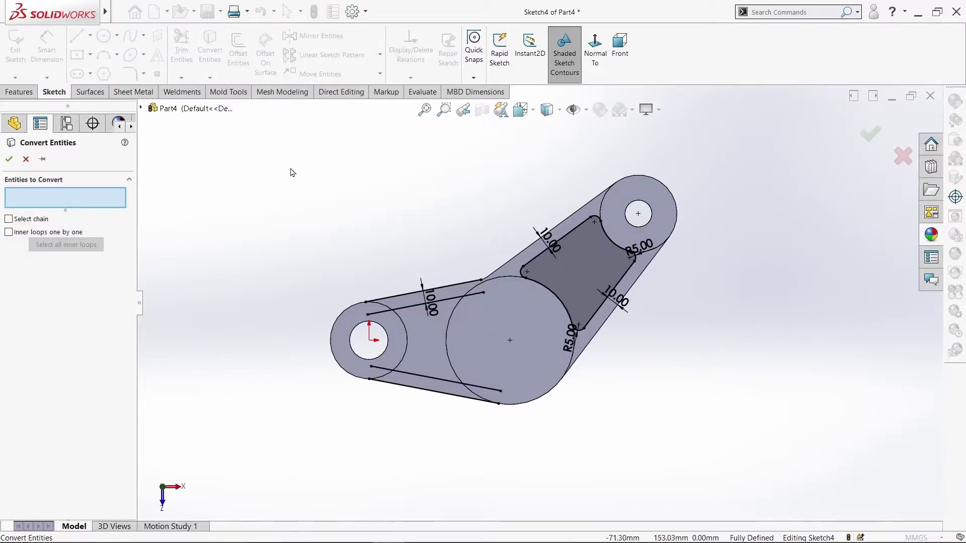
left_click(406, 334)
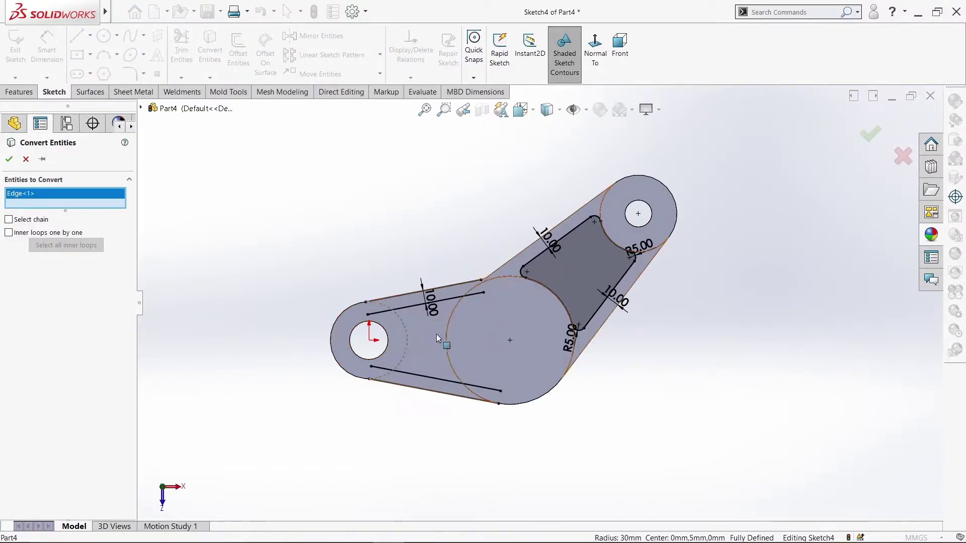
left_click(447, 337)
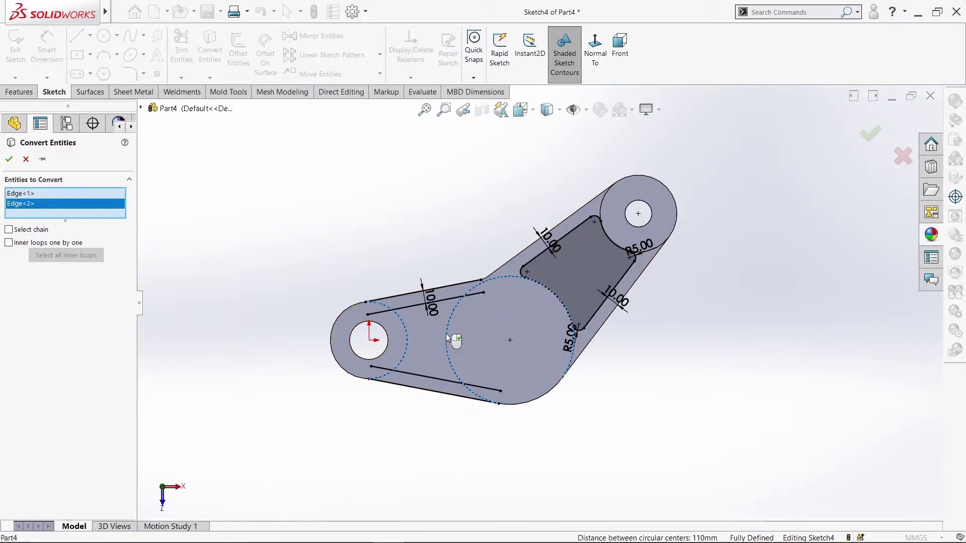
left_click(8, 160)
- Power-trim the offset lines and boss arcs so they form a closed left pocket outline
left_click(182, 50)
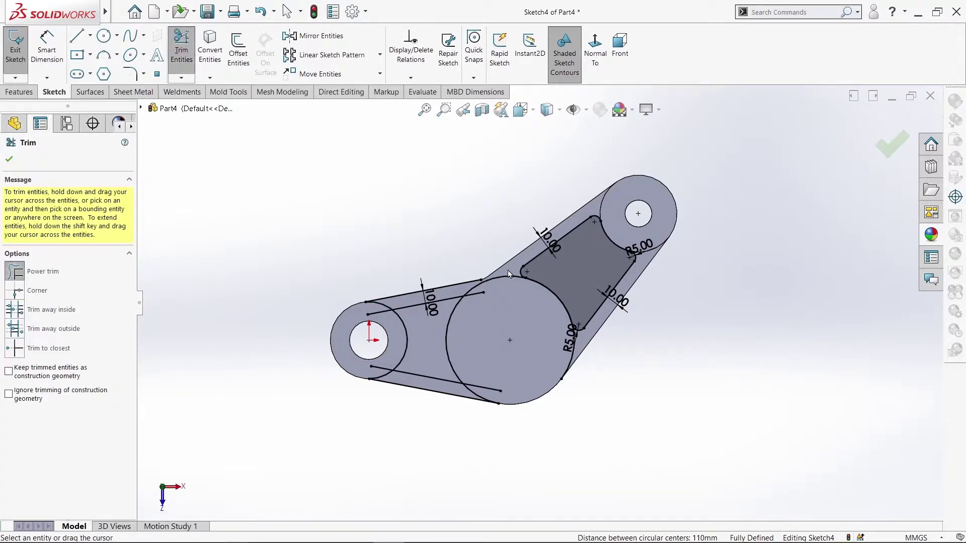
left_click_drag(616, 386, 553, 366)
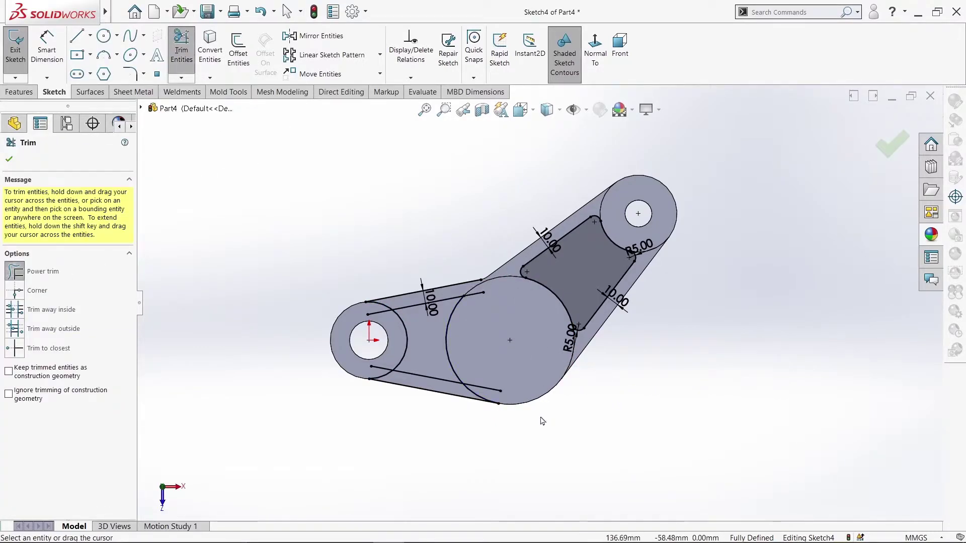
scroll(548, 363, "down", 1)
scroll(555, 309, "down", 3)
scroll(518, 276, "down", 3)
scroll(535, 278, "down", 2)
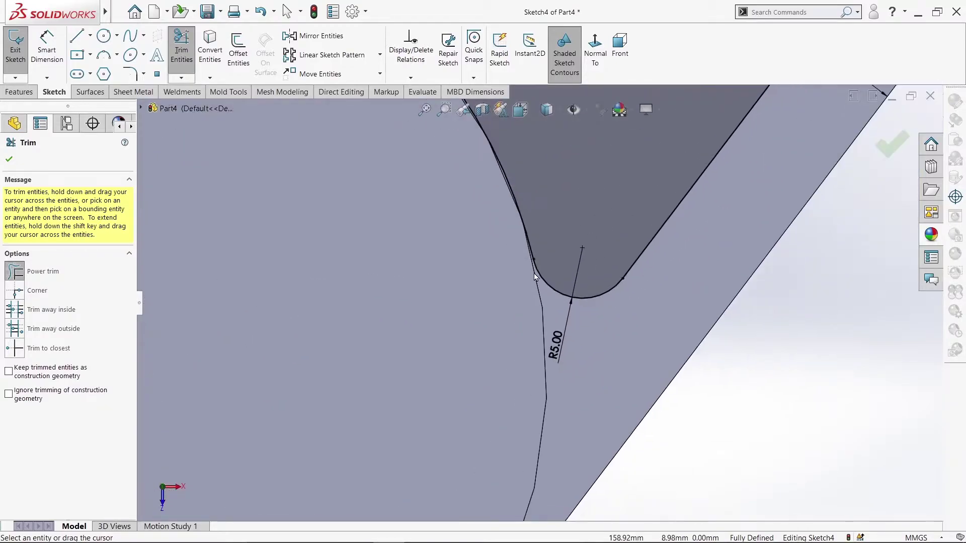
scroll(528, 272, "up", 2)
scroll(498, 264, "up", 4)
scroll(472, 261, "down", 4)
scroll(478, 352, "down", 2)
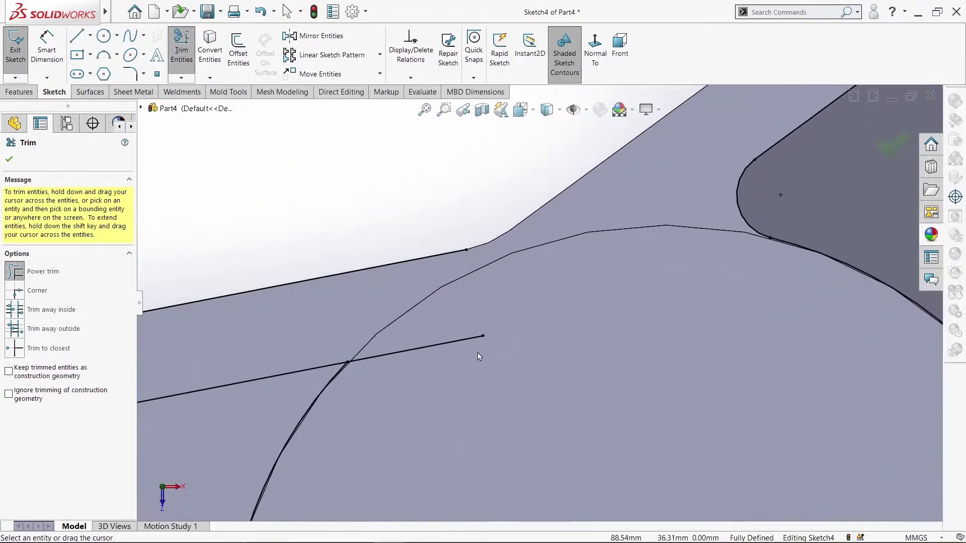
mouse_move(409, 400)
left_mouse_down()
mouse_move(402, 327)
mouse_move(442, 297)
left_mouse_up()
scroll(430, 348, "up", 3)
scroll(443, 382, "up", 3)
scroll(449, 377, "down", 4)
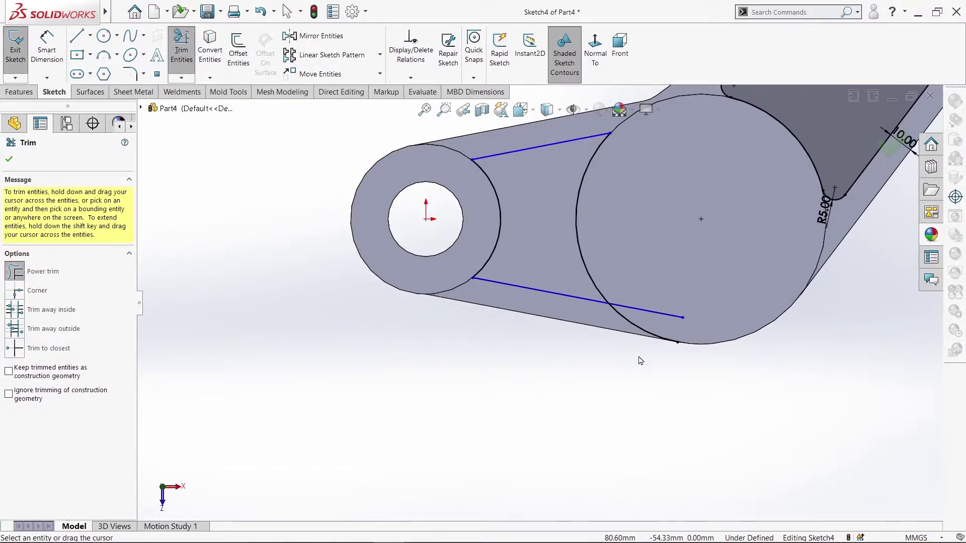
left_click_drag(643, 295, 663, 273)
scroll(661, 261, "up", 3)
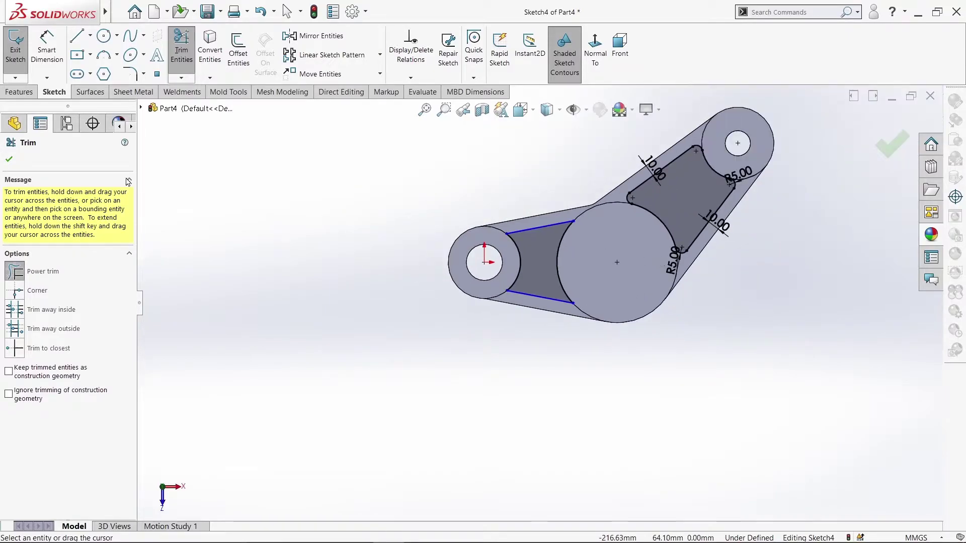
- Dimension the new pocket's top and bottom lines 10 mm from the plate edges
left_click(9, 159)
left_click(46, 47)
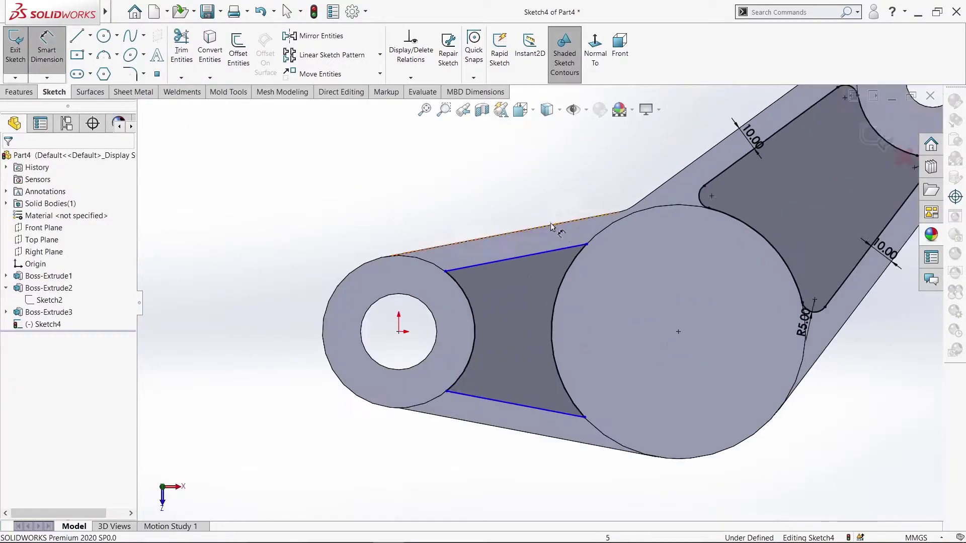
scroll(560, 201, "down", 5)
left_click(524, 266)
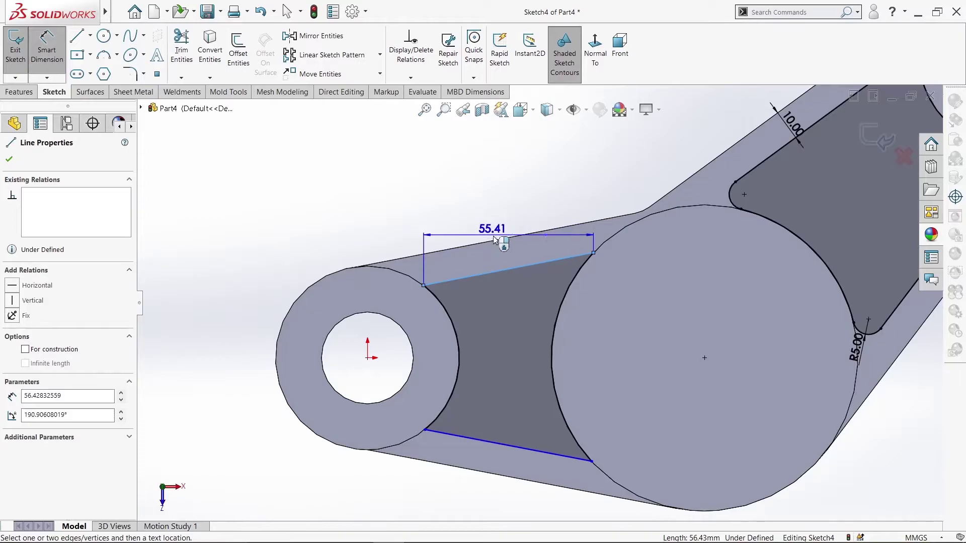
left_click(495, 244)
left_click(506, 263)
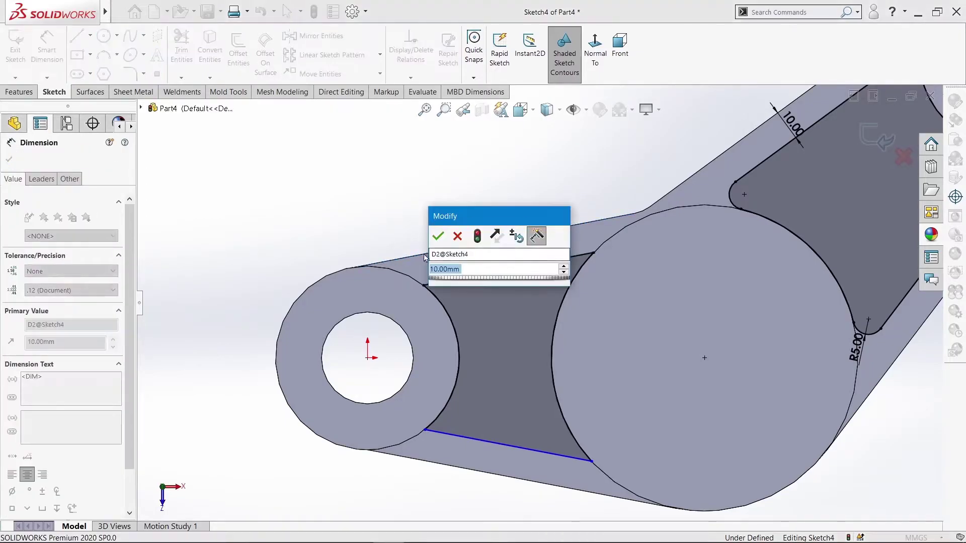
left_click(435, 240)
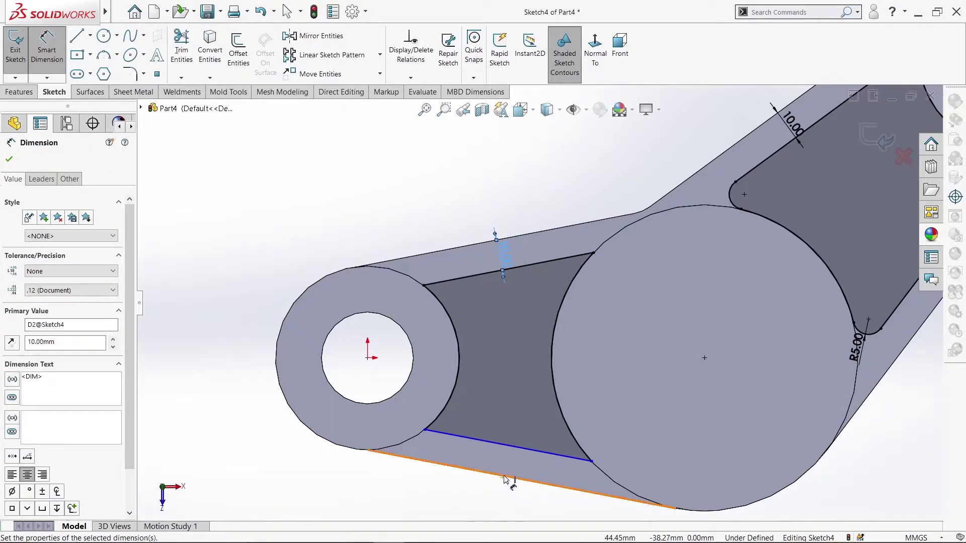
left_click(498, 445)
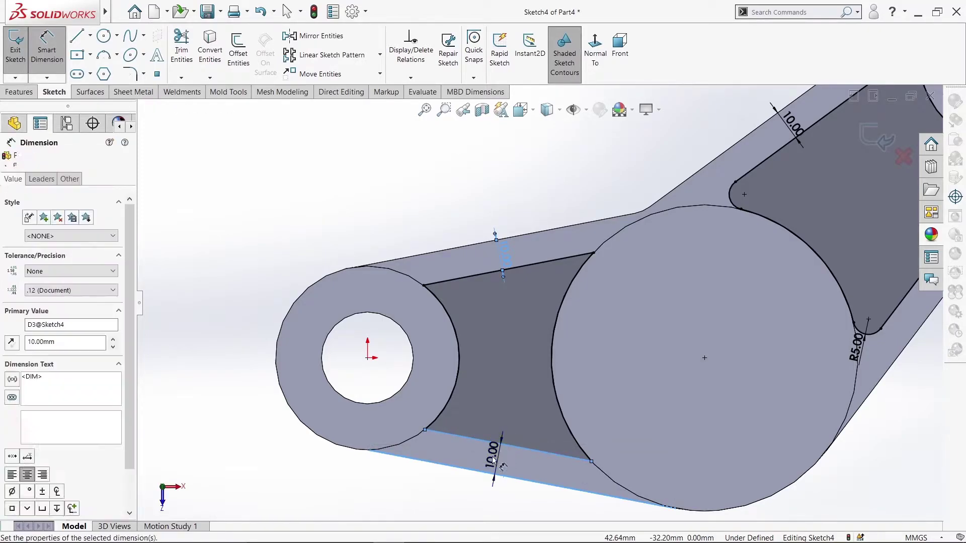
left_click(437, 438)
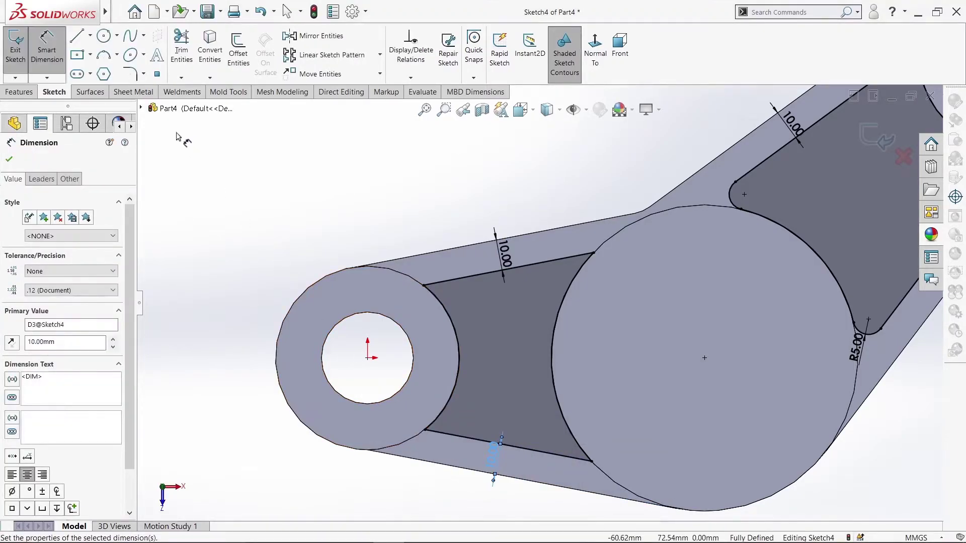
left_click(130, 74)
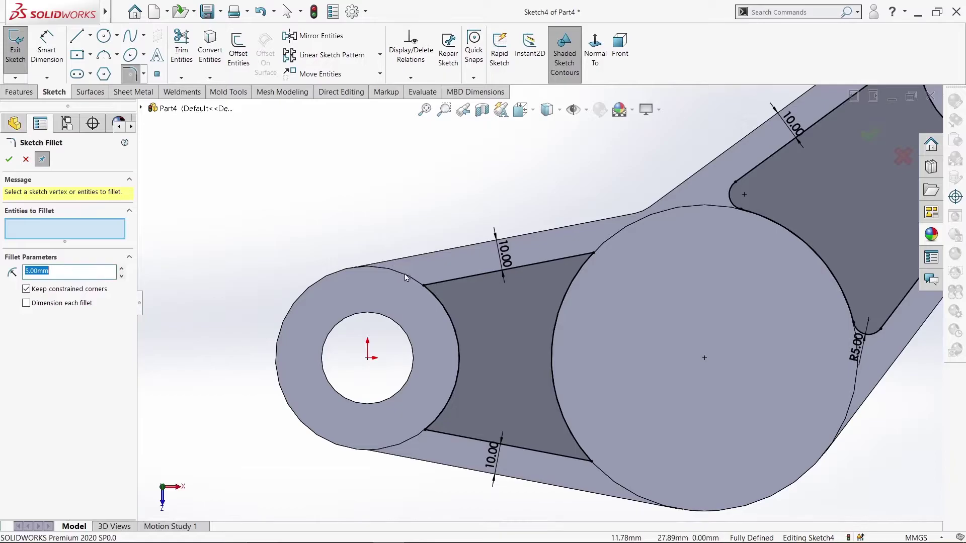
- Fillet the new left pocket's four corners with a 5 mm radius
left_click(424, 286)
left_click(594, 254)
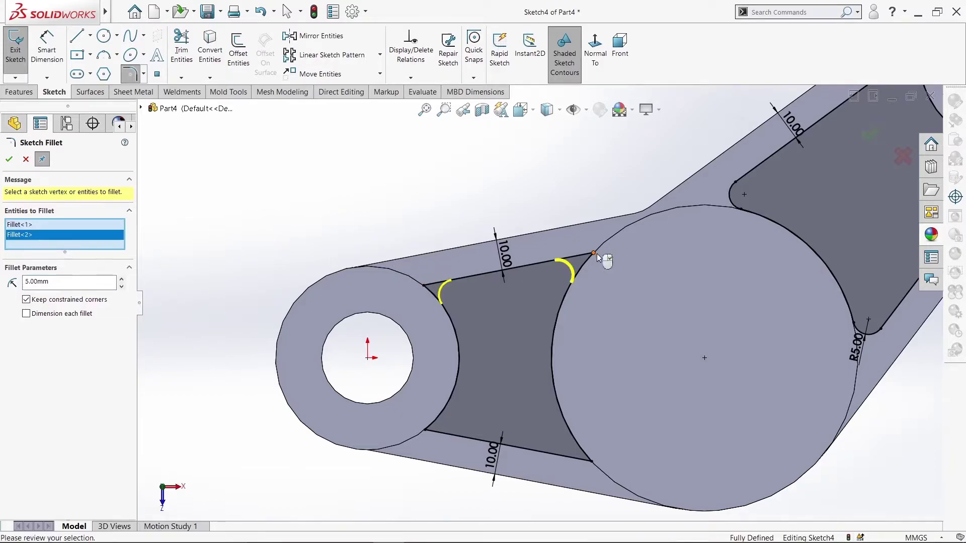
left_click(592, 462)
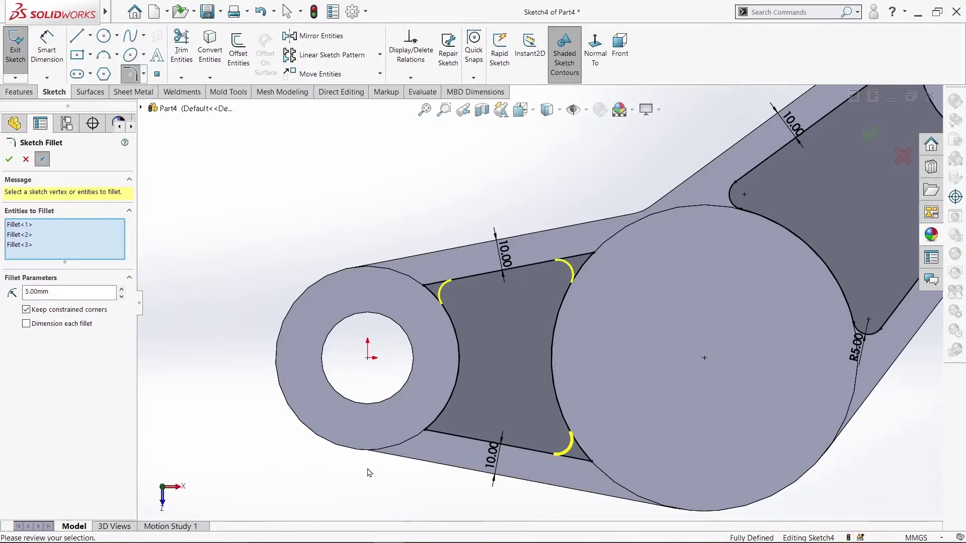
left_click(422, 431)
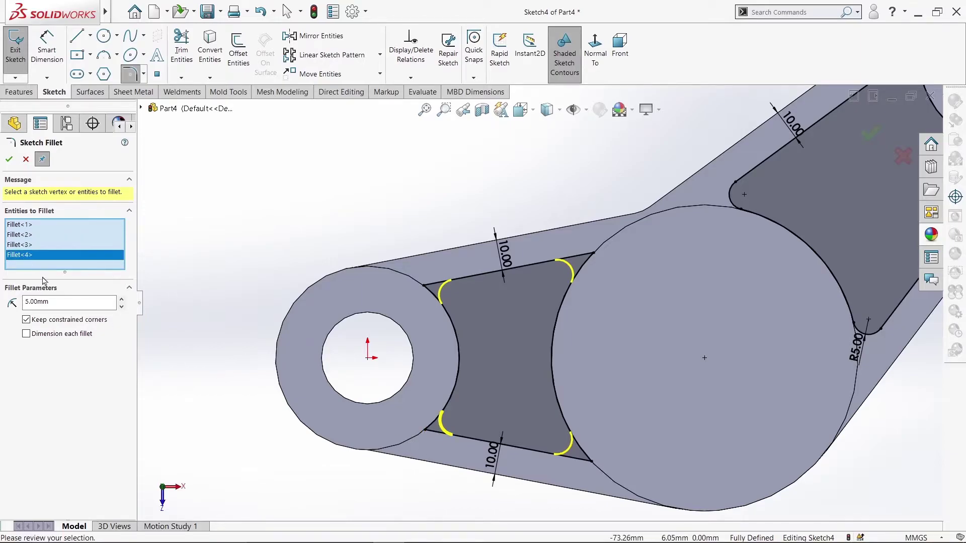
left_click(10, 160)
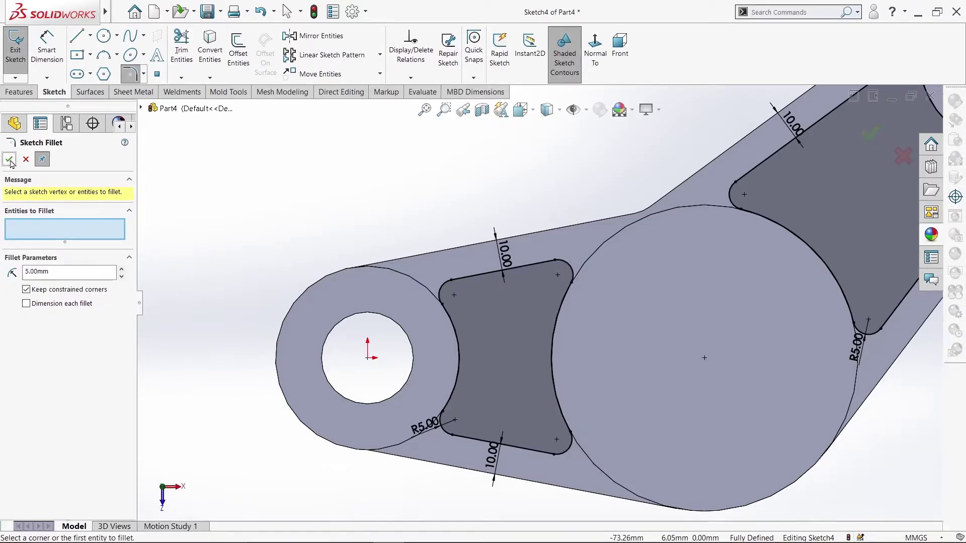
left_click(10, 160)
- Cut-extrude both Sketch4 pocket regions 4 mm blind, creating Cut-Extrude1
key("z")
key("z")
key("z")
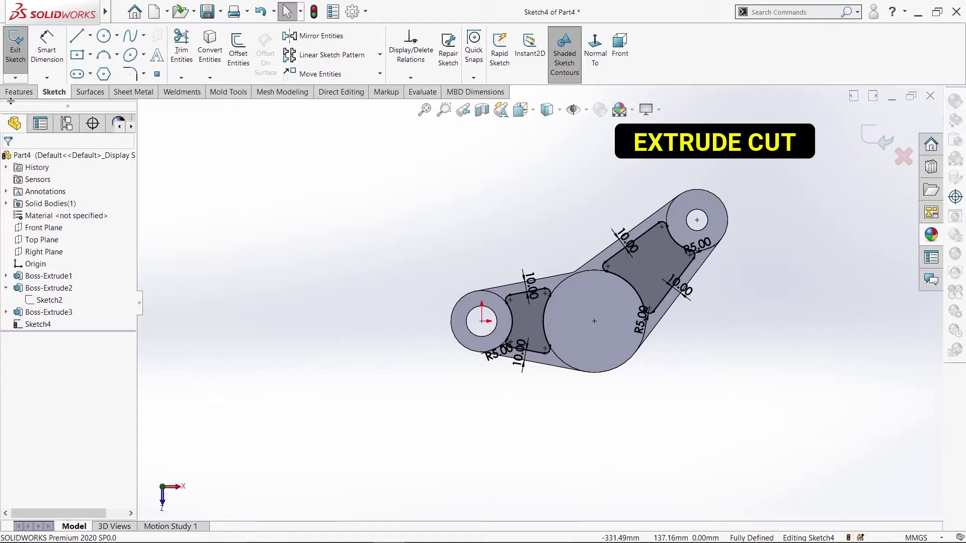
left_click(19, 91)
left_click(180, 50)
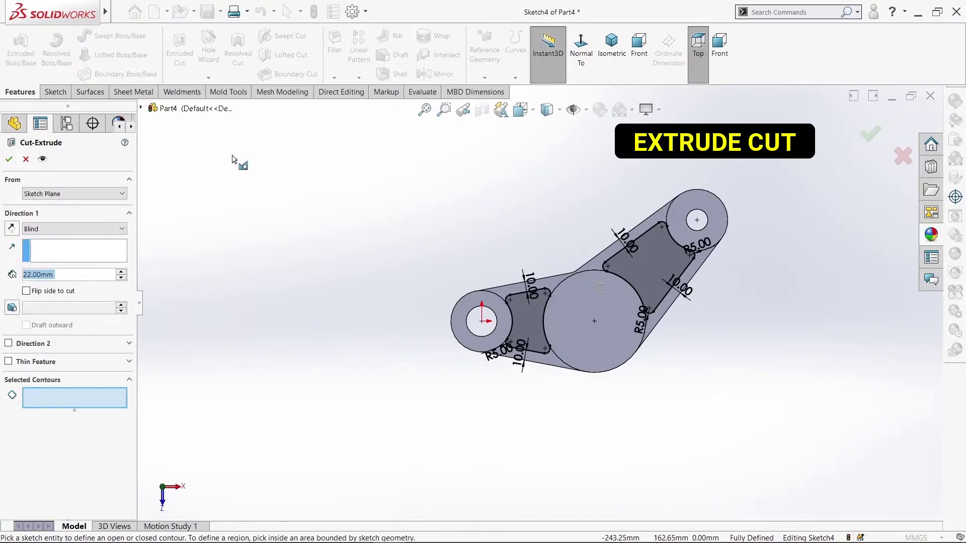
left_click(526, 314)
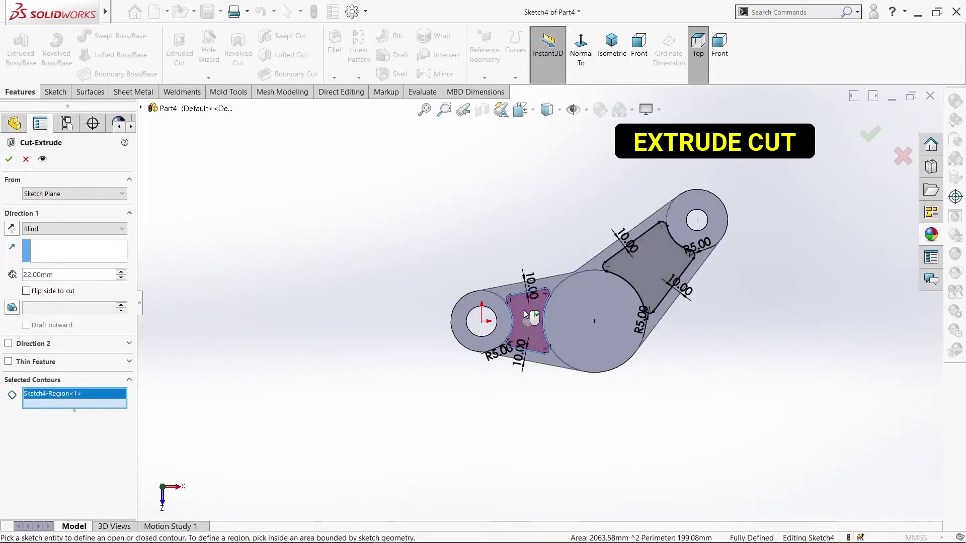
left_click(656, 274)
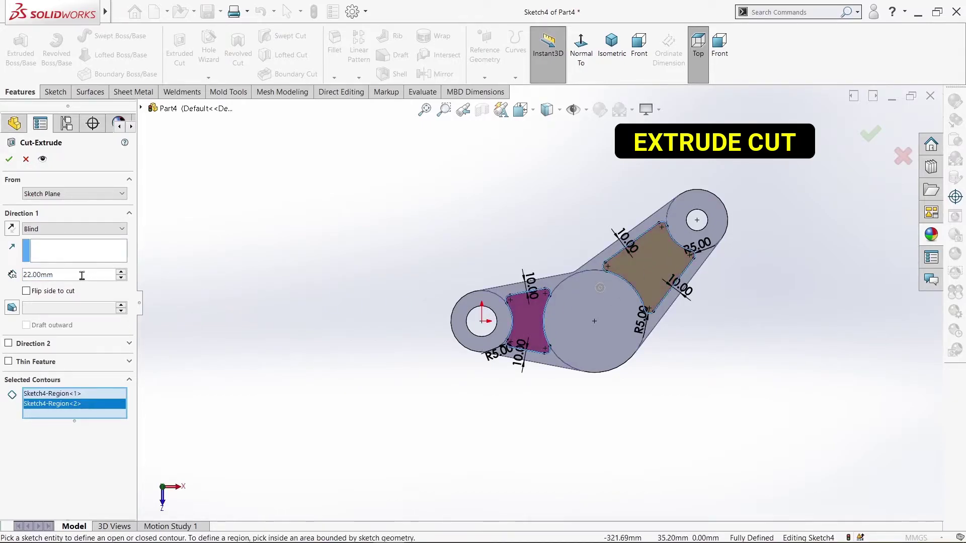
type("4")
mouse_move(384, 306)
middle_mouse_down()
mouse_move(317, 170)
mouse_move(336, 251)
mouse_move(360, 213)
mouse_move(352, 171)
mouse_move(322, 192)
mouse_move(385, 238)
middle_mouse_up()
key("Return")
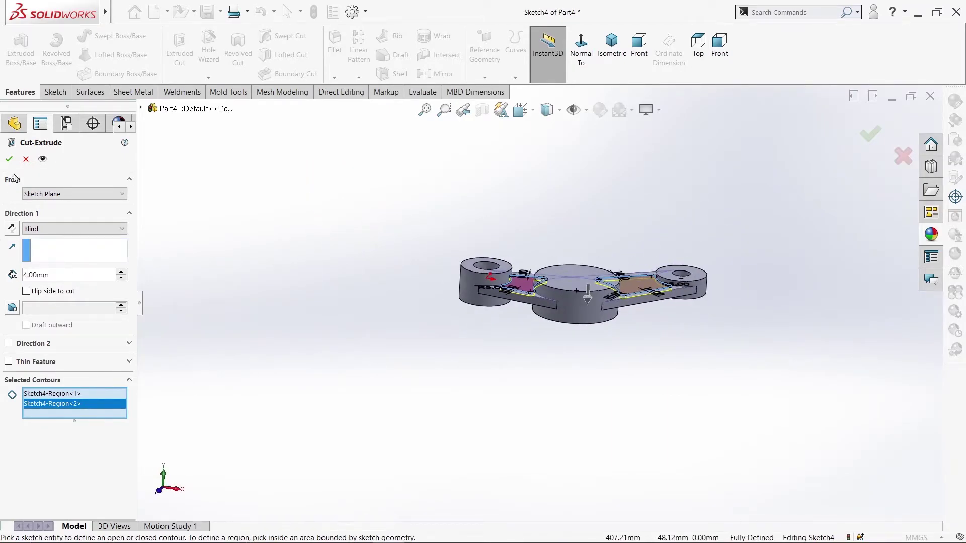
left_click(9, 159)
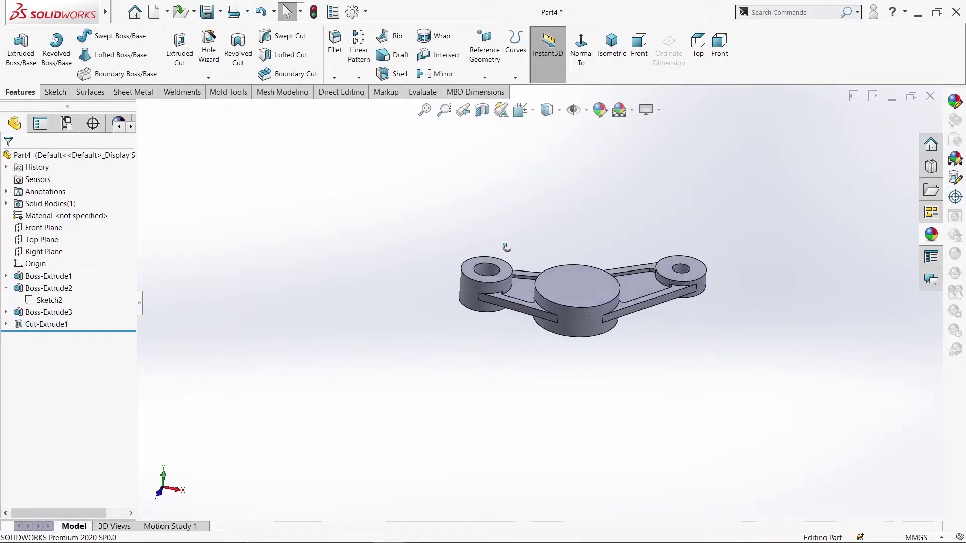
mouse_move(506, 248)
middle_mouse_down()
mouse_move(503, 410)
mouse_move(479, 216)
mouse_move(503, 237)
middle_mouse_up()
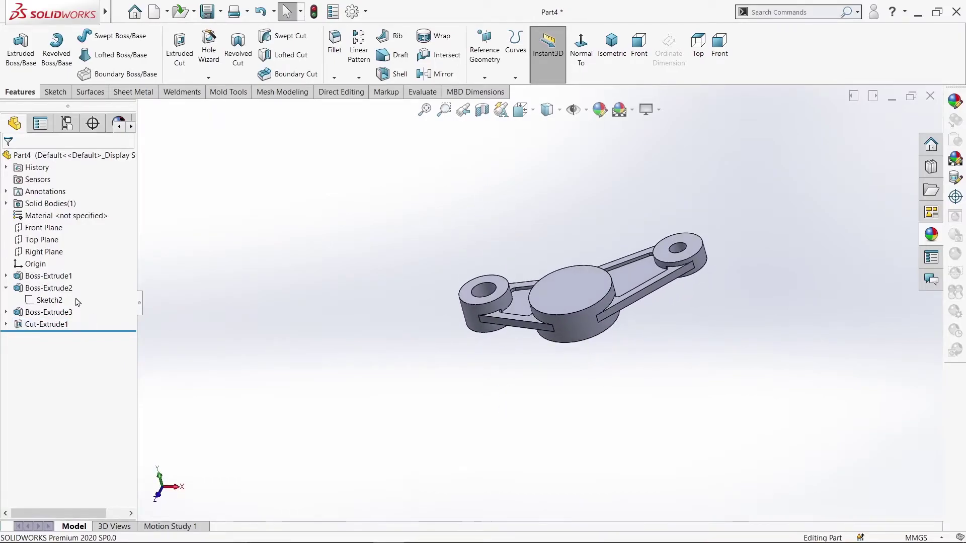
- Mirror Cut-Extrude1 across the Top Plane, then orbit and open a section view
left_click(436, 74)
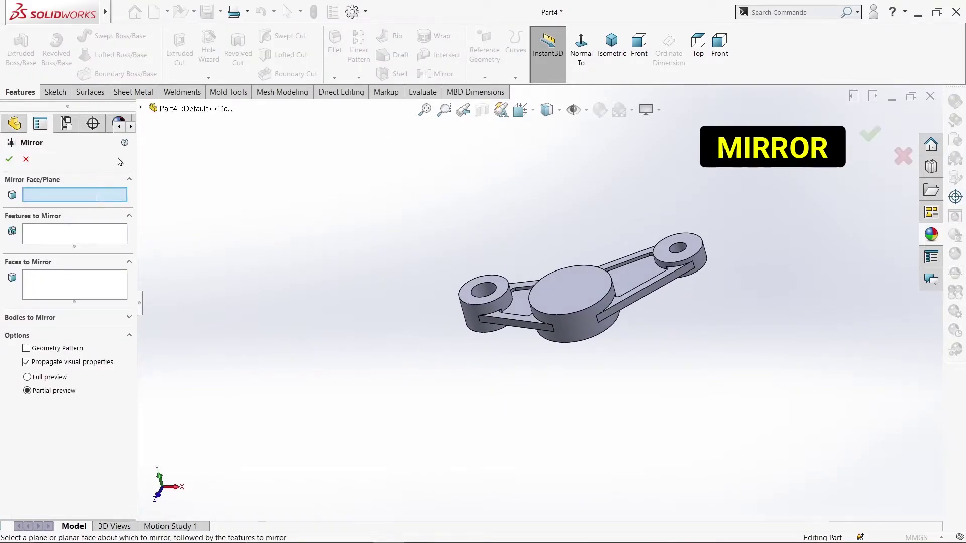
left_click(142, 109)
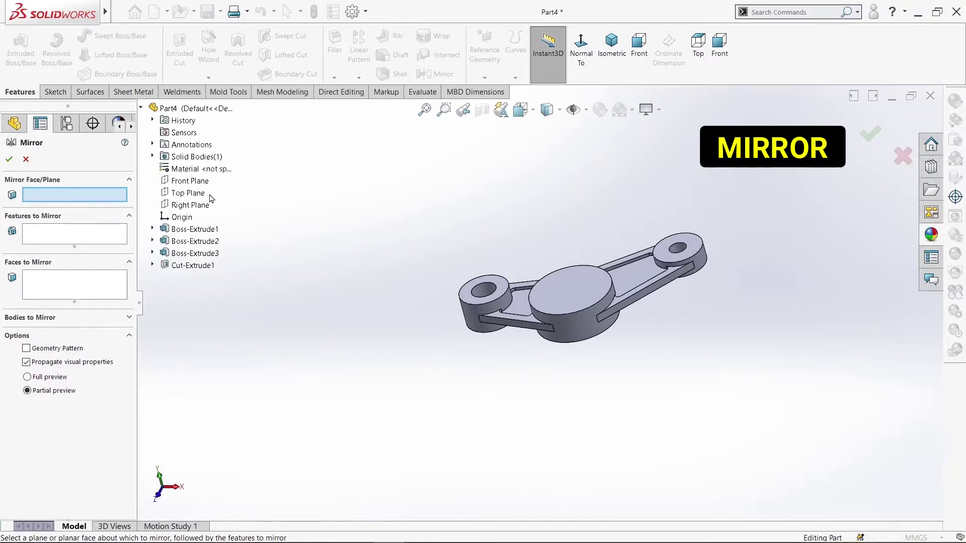
left_click(188, 193)
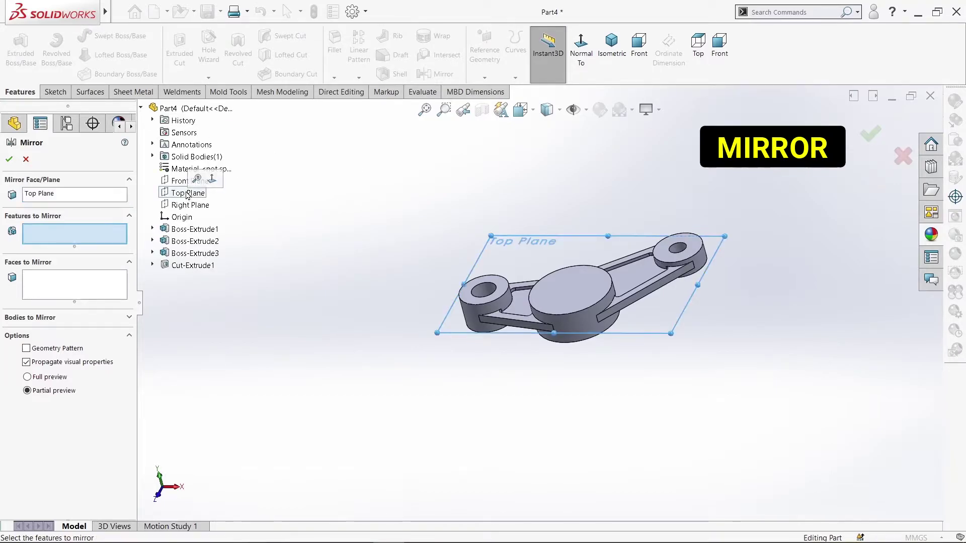
left_click(205, 267)
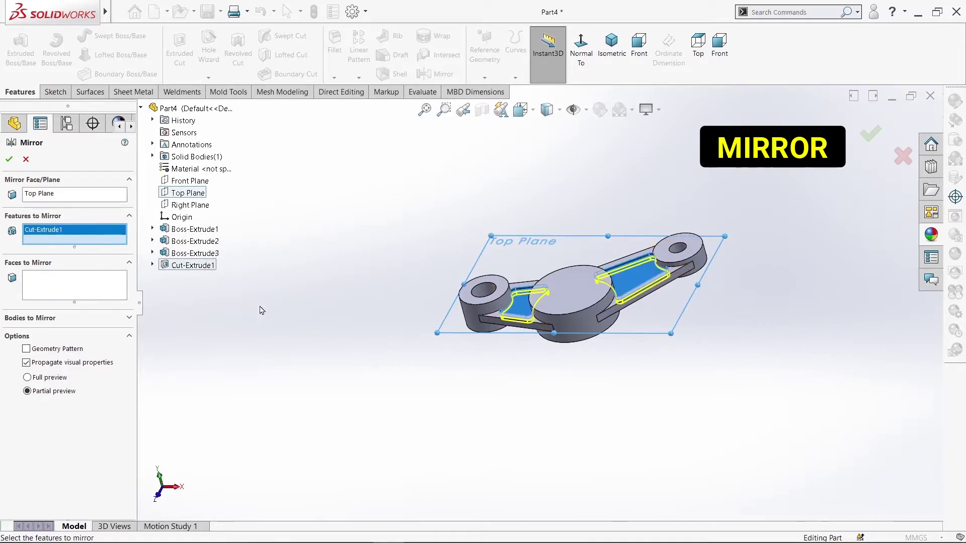
left_click(8, 161)
mouse_move(356, 201)
middle_mouse_down()
mouse_move(433, 213)
mouse_move(492, 393)
mouse_move(648, 364)
mouse_move(636, 404)
middle_mouse_up()
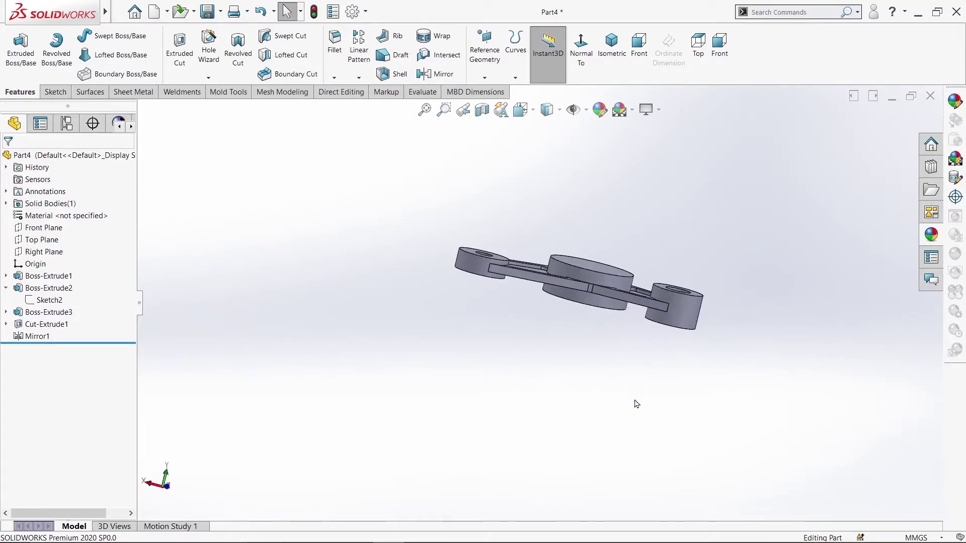
left_click(483, 111)
left_click_drag(568, 285, 557, 295)
middle_click_drag(609, 178, 479, 292)
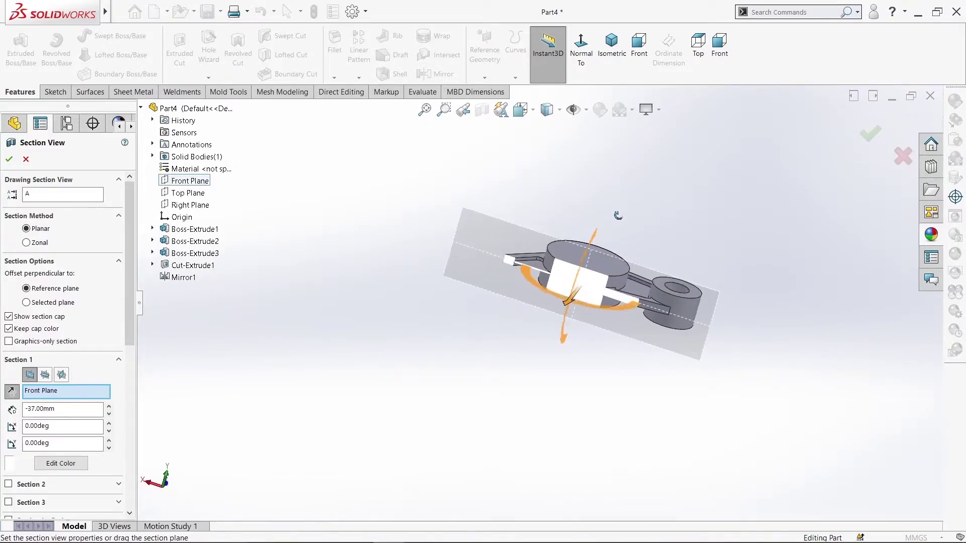
mouse_move(527, 278)
left_mouse_down()
mouse_move(578, 280)
mouse_move(549, 295)
mouse_move(618, 330)
left_mouse_up()
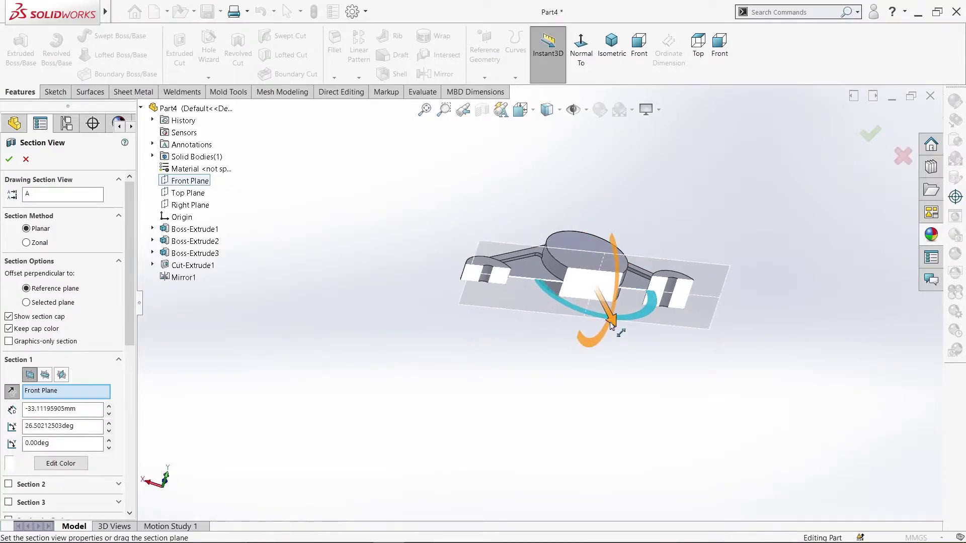
scroll(553, 295, "down", 3)
scroll(523, 289, "down", 3)
middle_click_drag(523, 290, 458, 255)
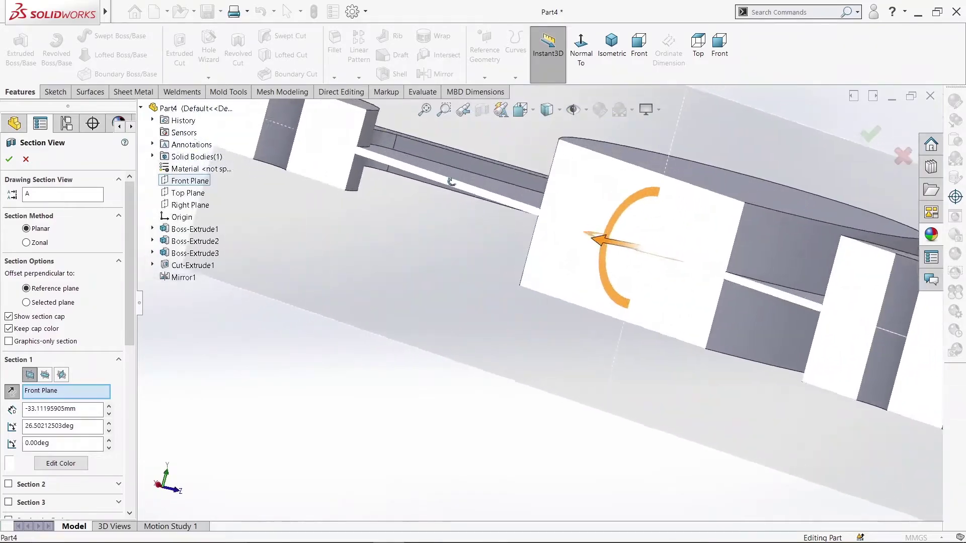
scroll(458, 255, "up", 3)
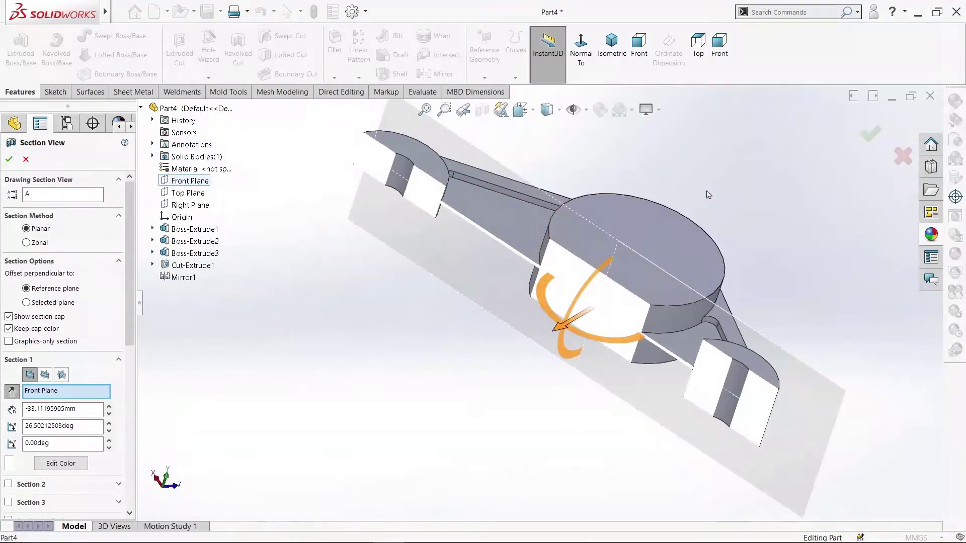
left_click(903, 156)
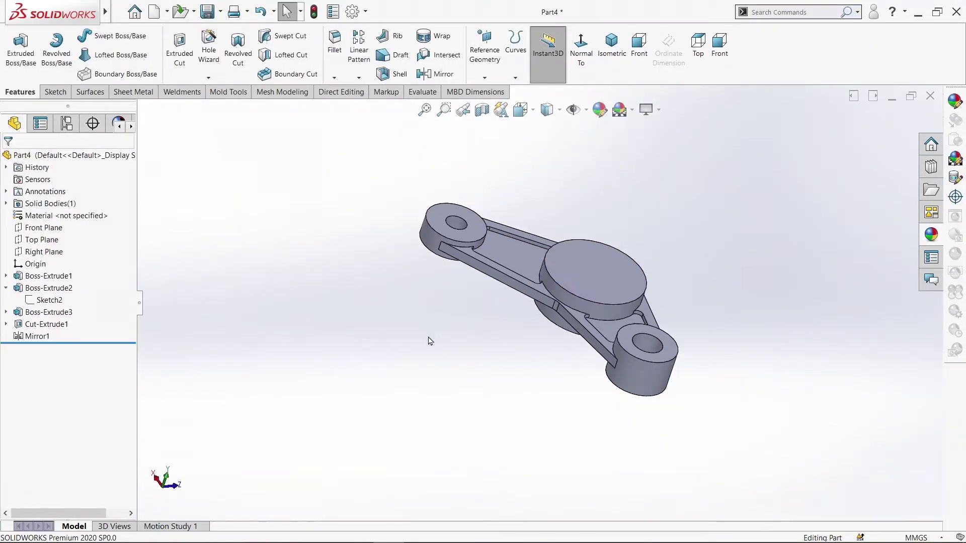
middle_click_drag(429, 347, 445, 400)
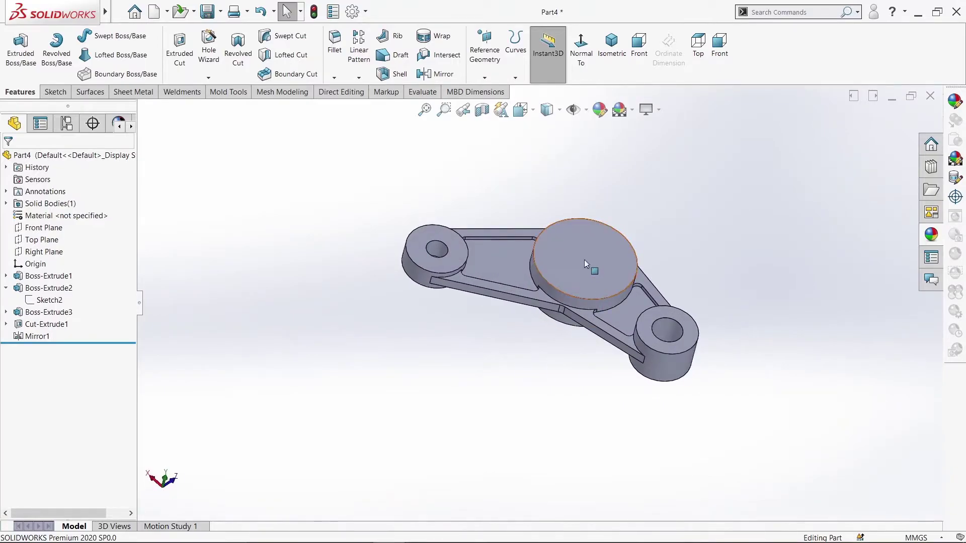
- Start a sketch on the central boss's top face and draw a circle there
left_click(622, 262)
left_click(643, 215)
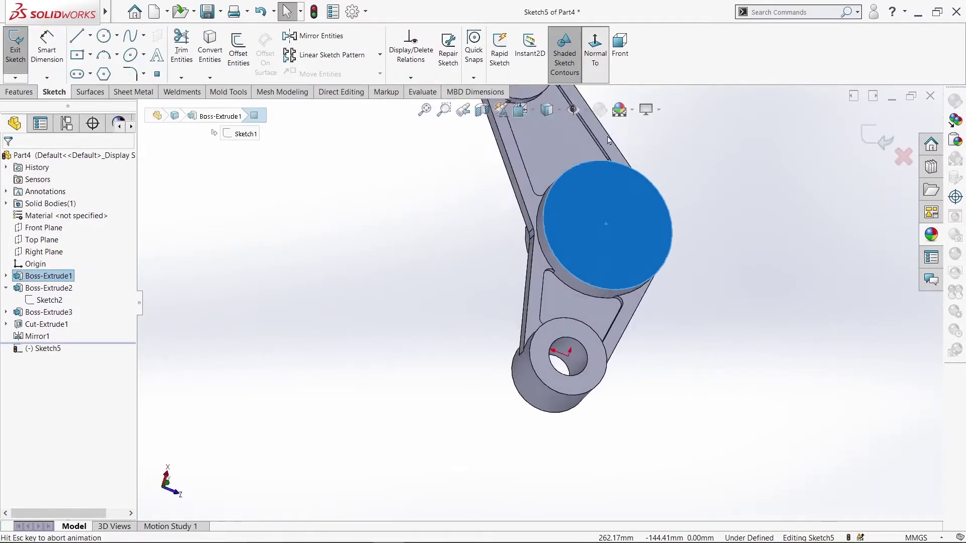
left_click(397, 175)
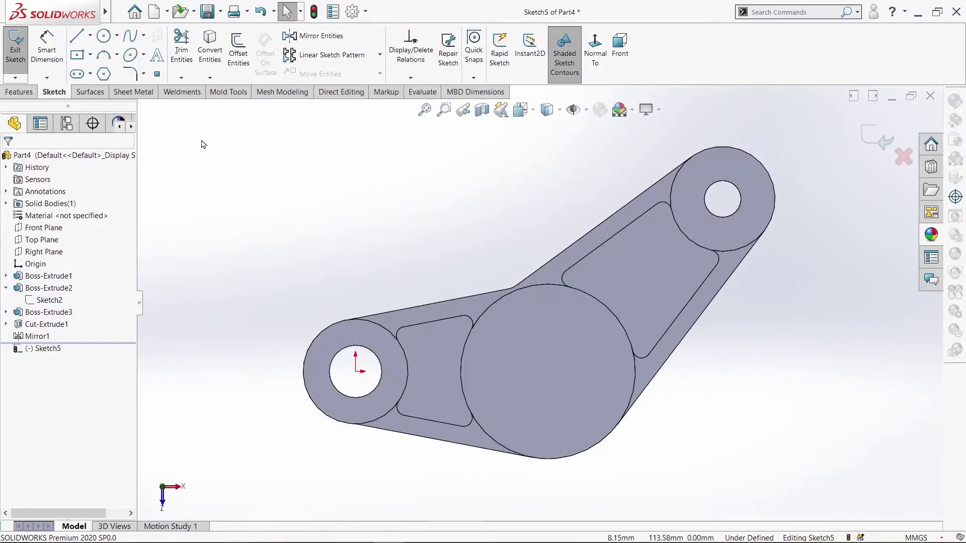
left_click(104, 38)
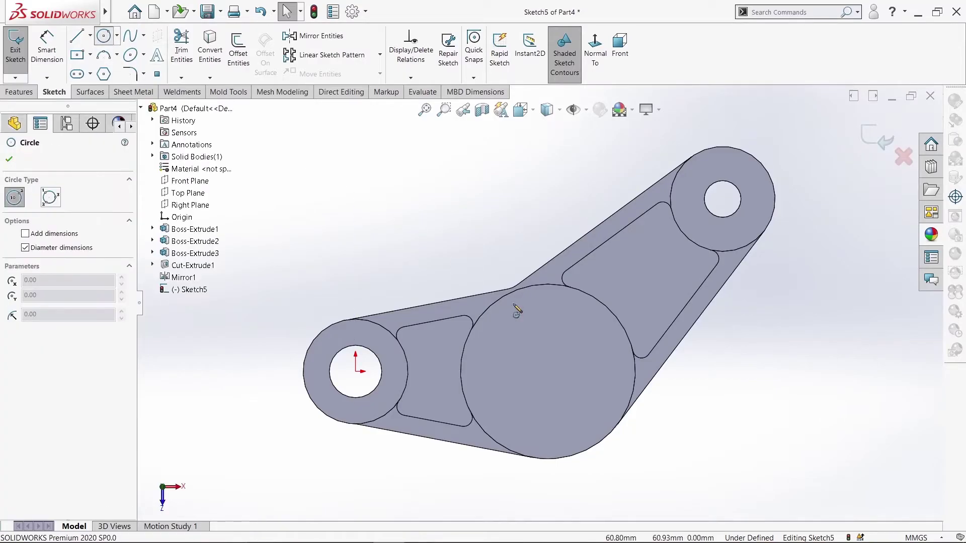
left_click(579, 368)
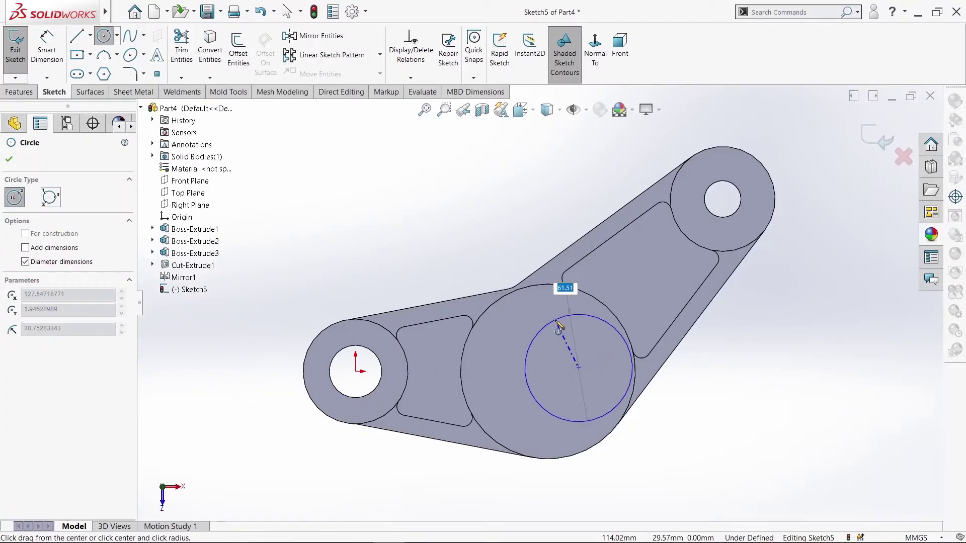
left_click(576, 315)
key("Escape")
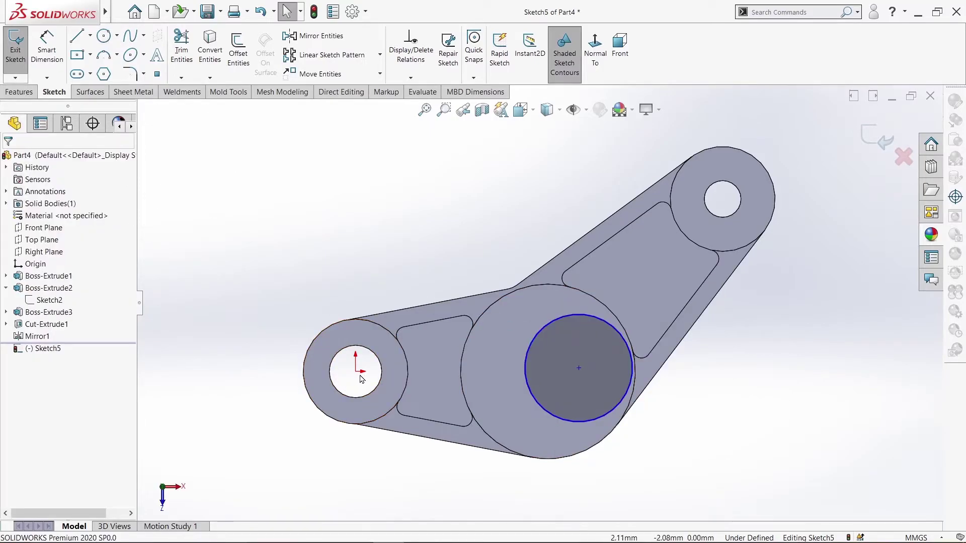
- Make the circle centre horizontal with the origin and dimension it 130 mm away
left_click(356, 373)
left_click(579, 368, "ctrl")
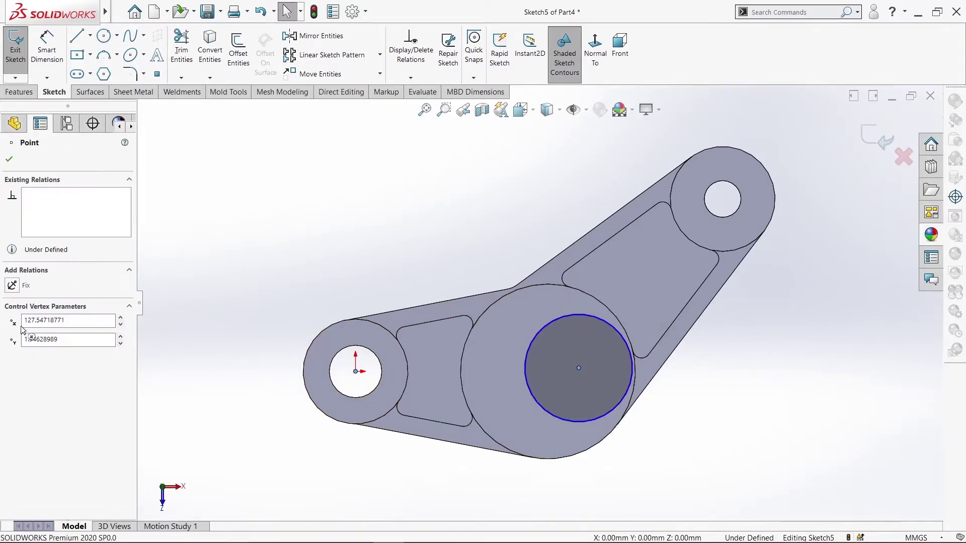
left_click(13, 337)
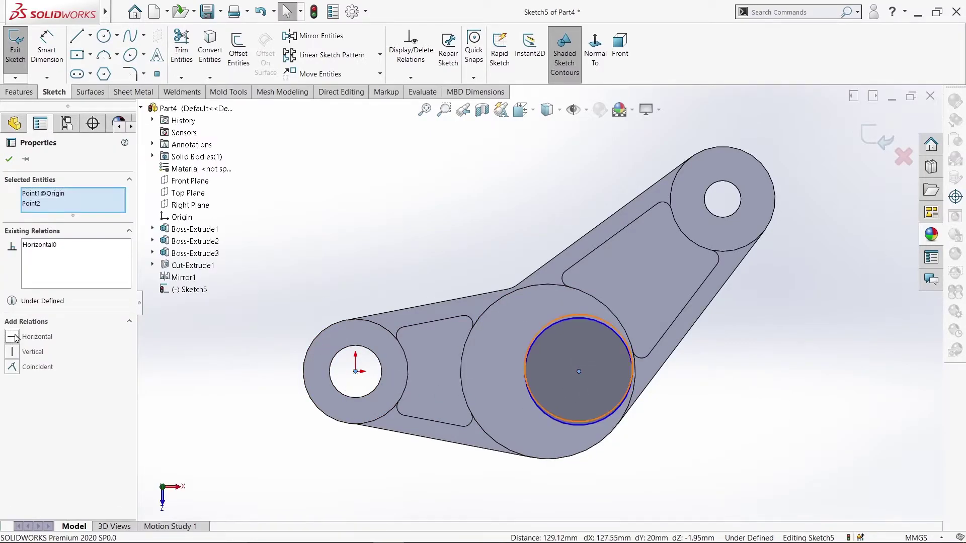
left_click(9, 160)
left_click(47, 48)
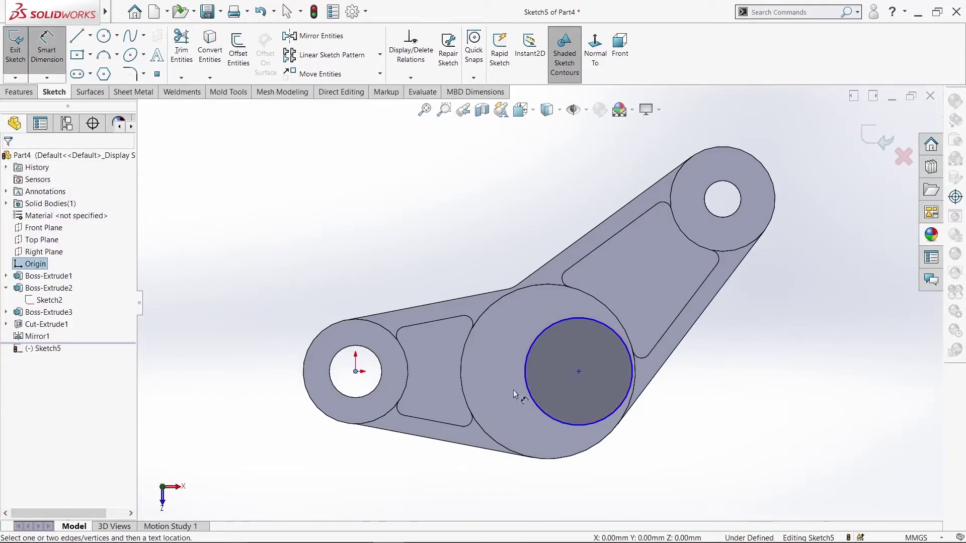
left_click(578, 375)
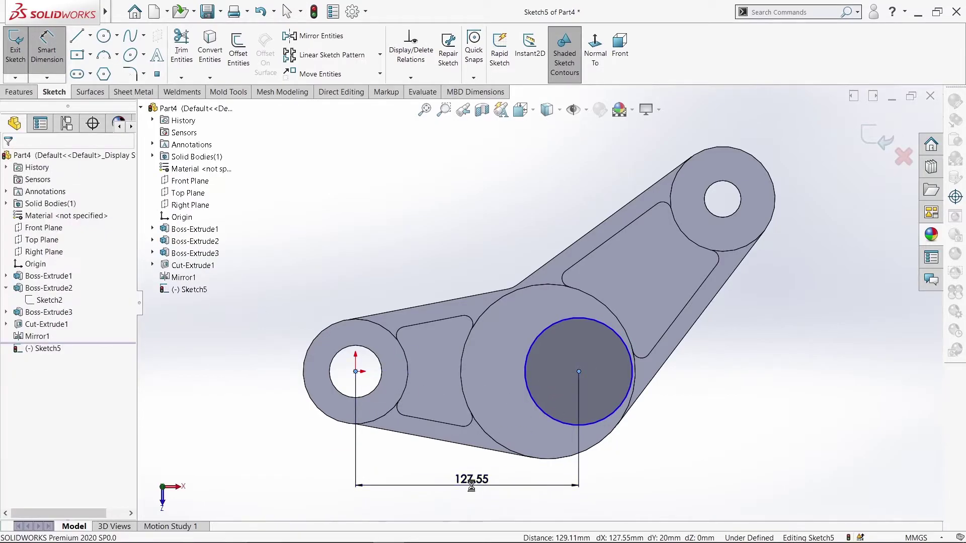
left_click(473, 487)
type("1330")
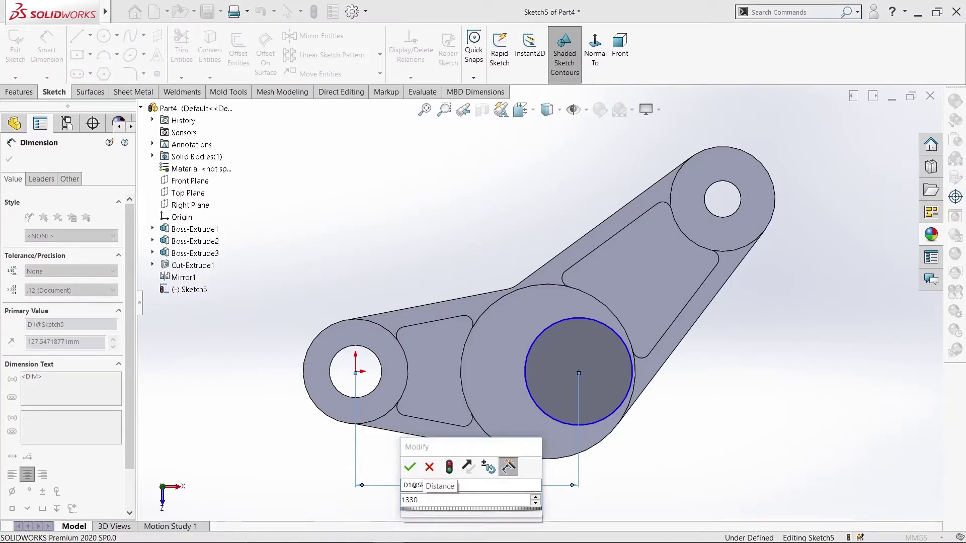
key("BackSpace")
key("BackSpace")
type("0")
key("Return")
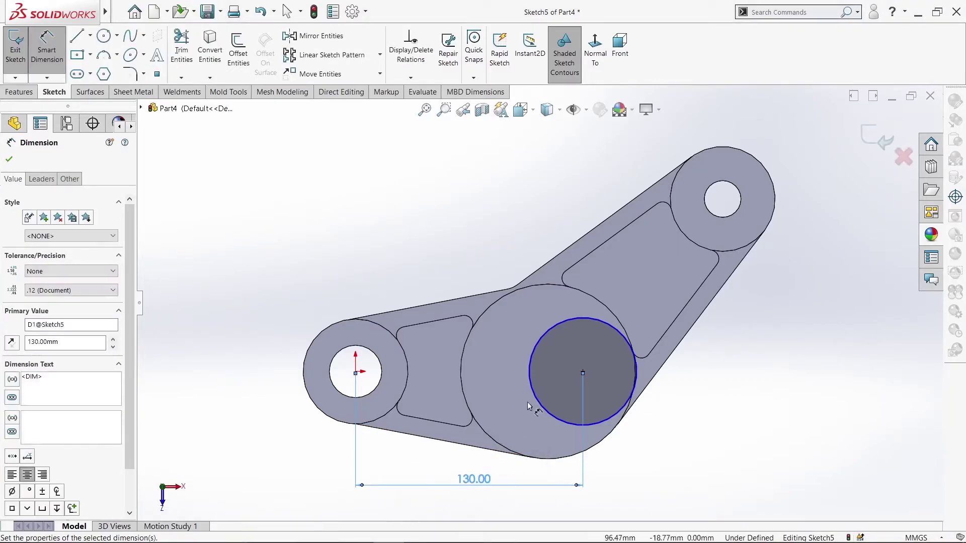
- Set the circle diameter to 44 mm and begin an Extruded Cut from the sketch
left_click(531, 401)
left_click(341, 472)
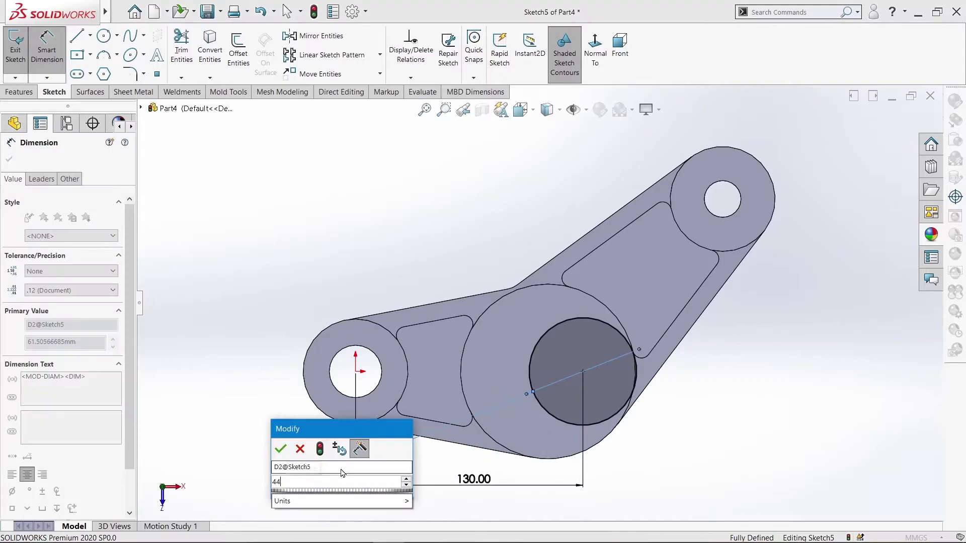
type("44")
key("Return")
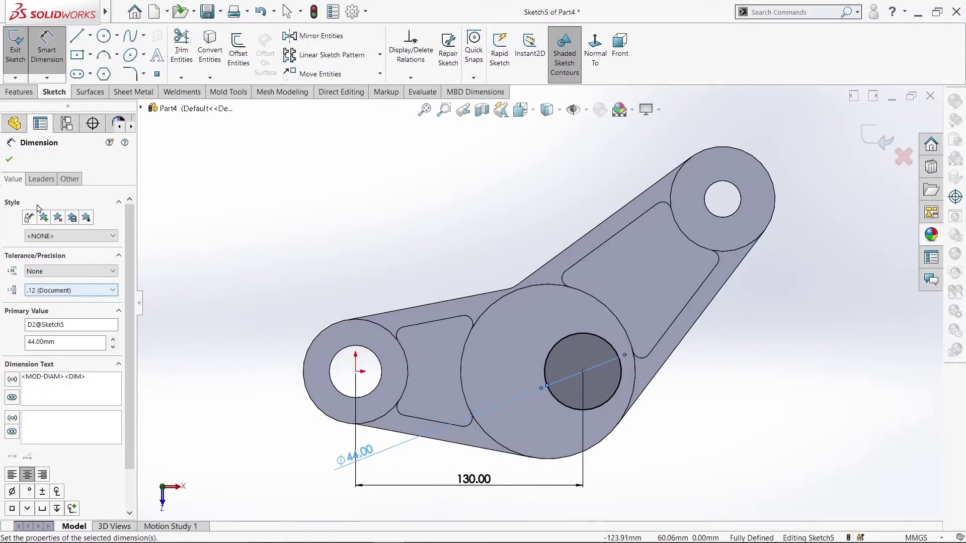
left_click(10, 159)
left_click(20, 92)
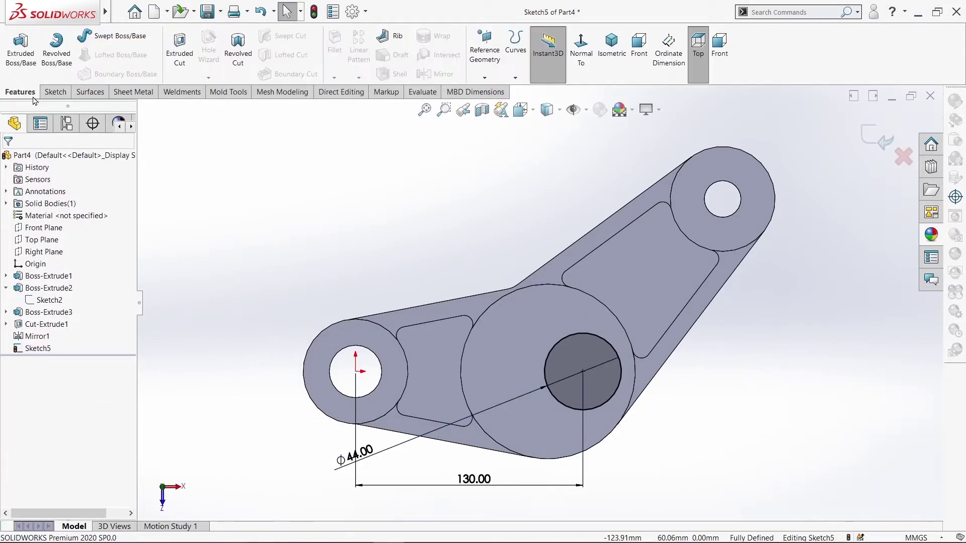
left_click(179, 50)
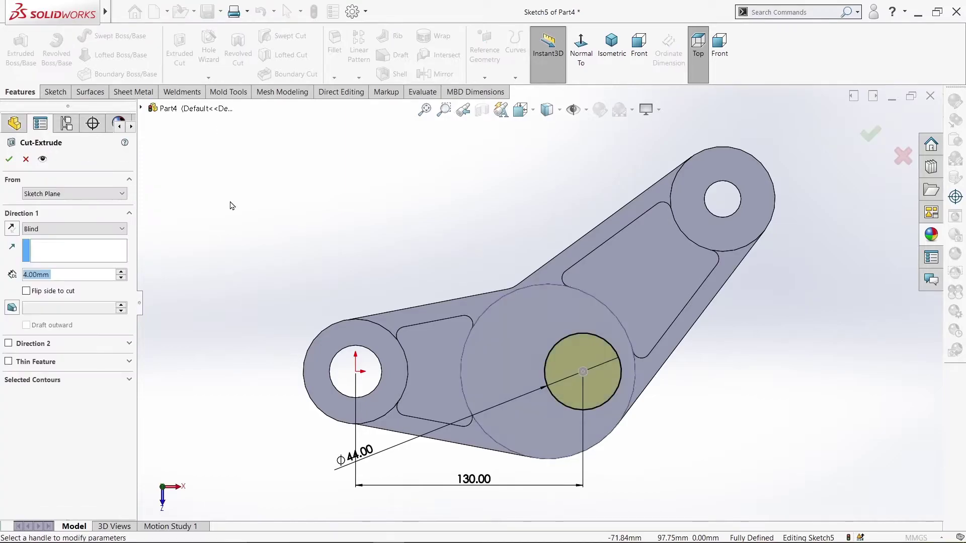
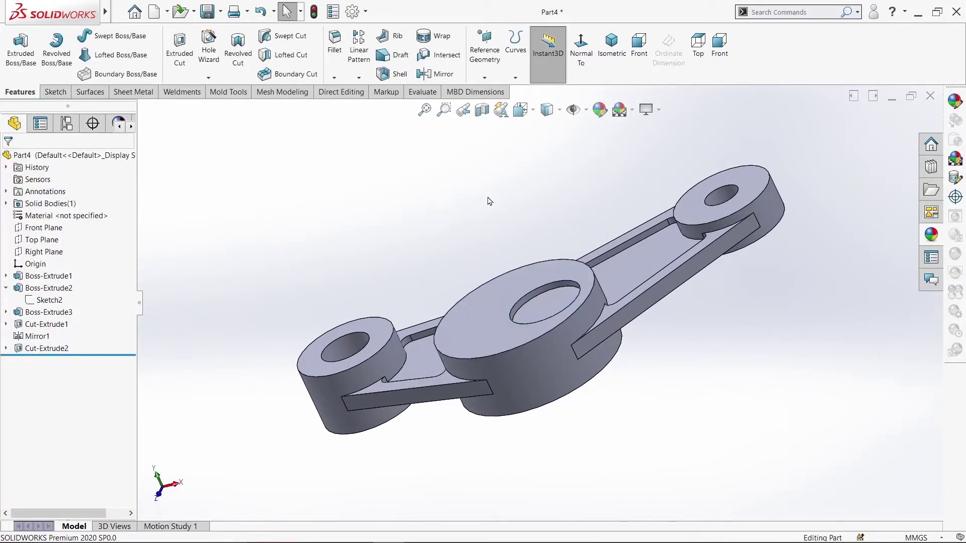
- Mirror the Cut-Extrude2 hub recess about the Top Plane, then orbit to view it
left_click(441, 78)
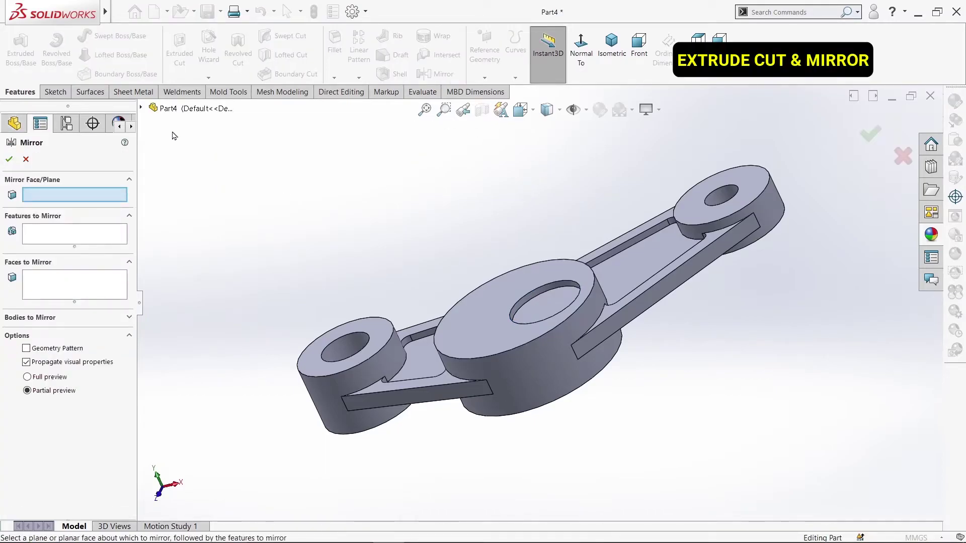
left_click(143, 108)
left_click(188, 193)
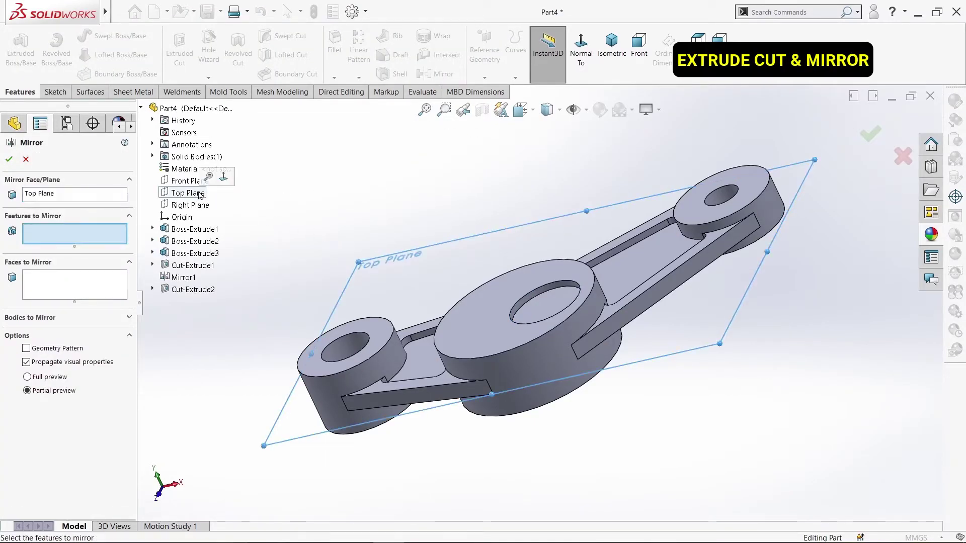
left_click(193, 289)
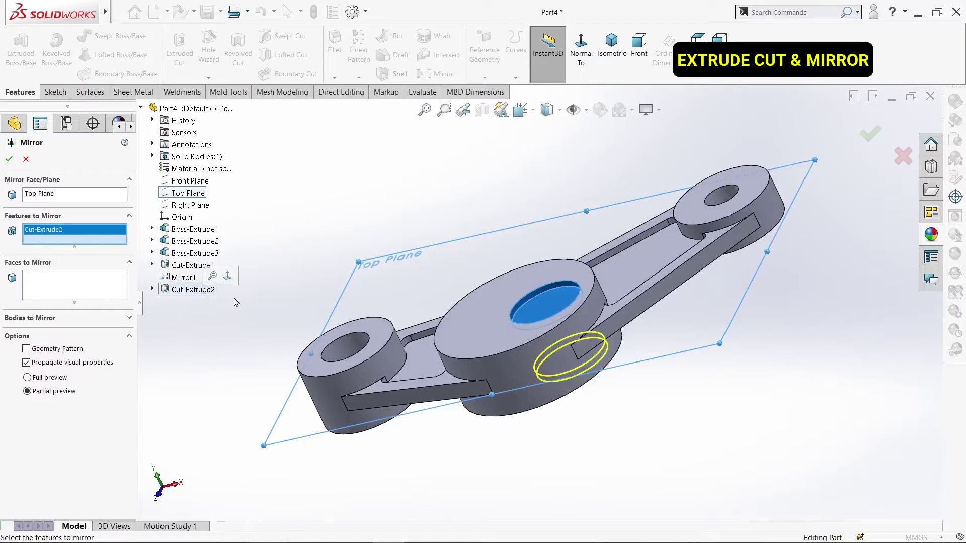
left_click(8, 160)
mouse_move(479, 194)
middle_mouse_down()
mouse_move(483, 222)
mouse_move(616, 367)
middle_mouse_up()
- Start a sketch on the centre hole's bottom face and draw a circle centred on the hole
left_click(588, 355)
left_click(620, 303)
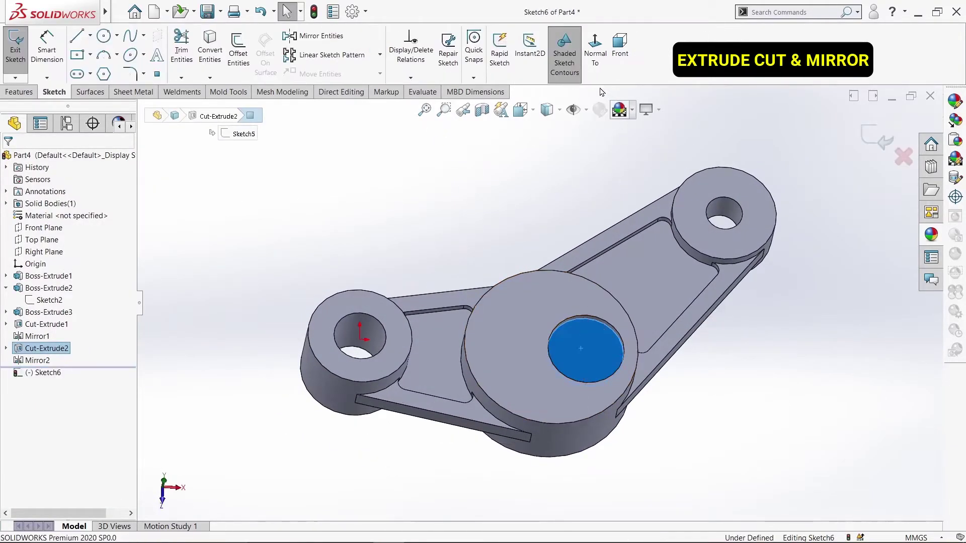
left_click(595, 48)
key("c")
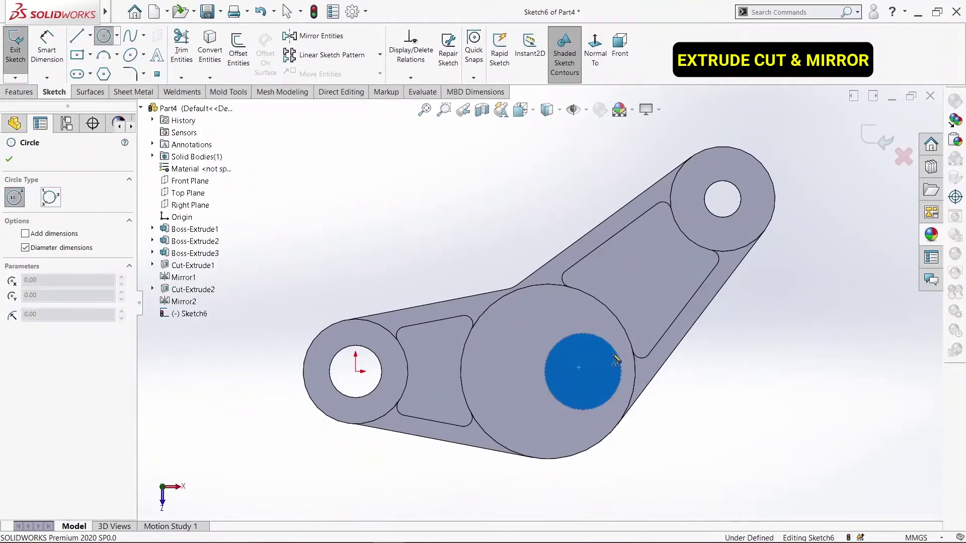
left_click(582, 371)
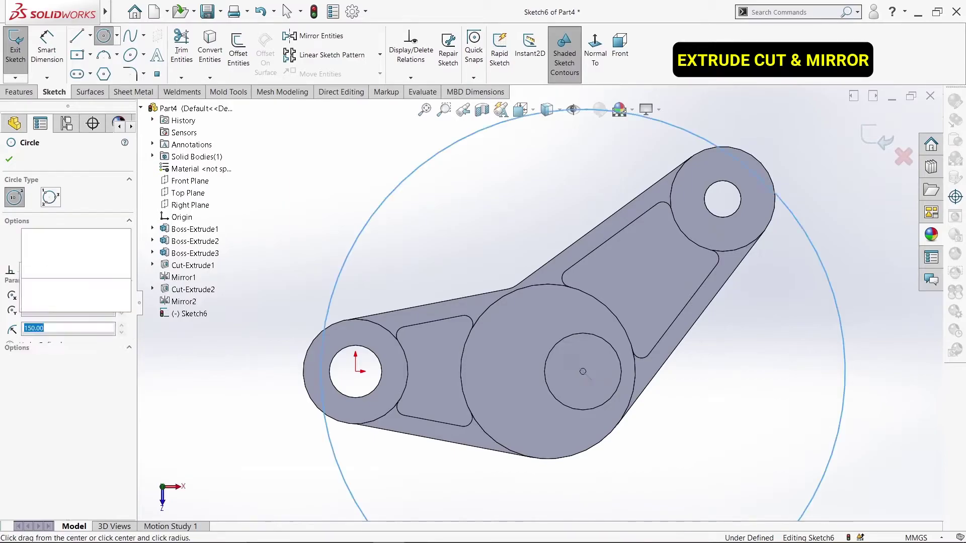
left_click(386, 198)
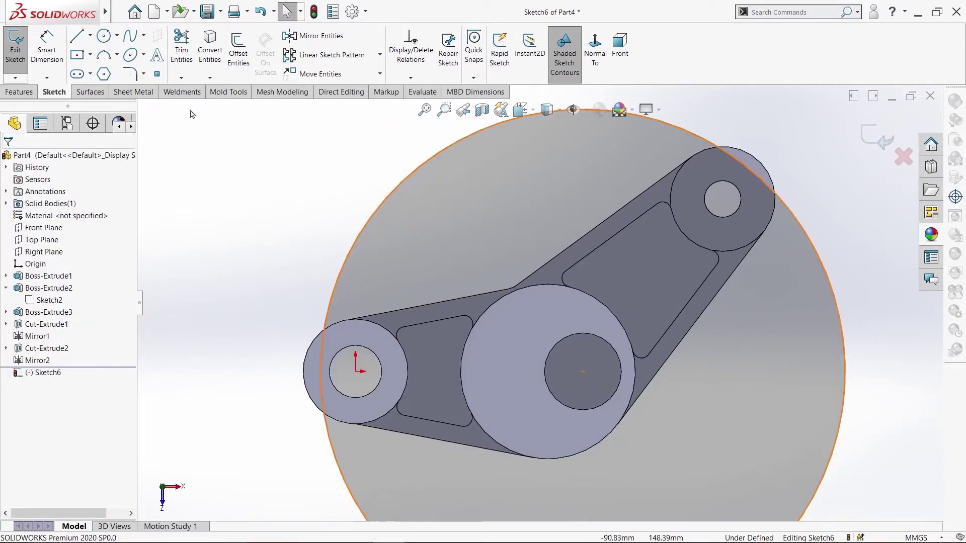
- Dimension the circle to Ø30 and convert it to construction geometry
left_click(47, 45)
left_click(394, 195)
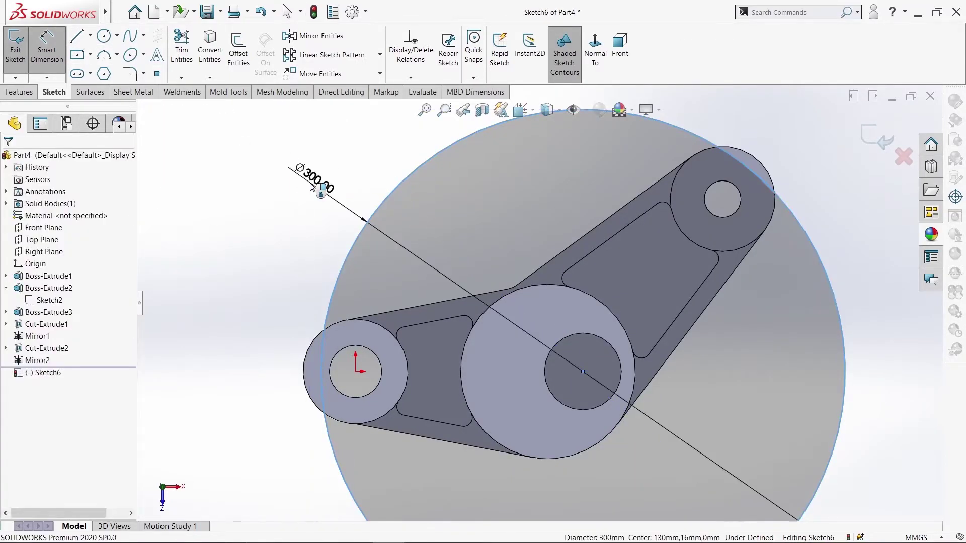
left_click(312, 185)
key("Return")
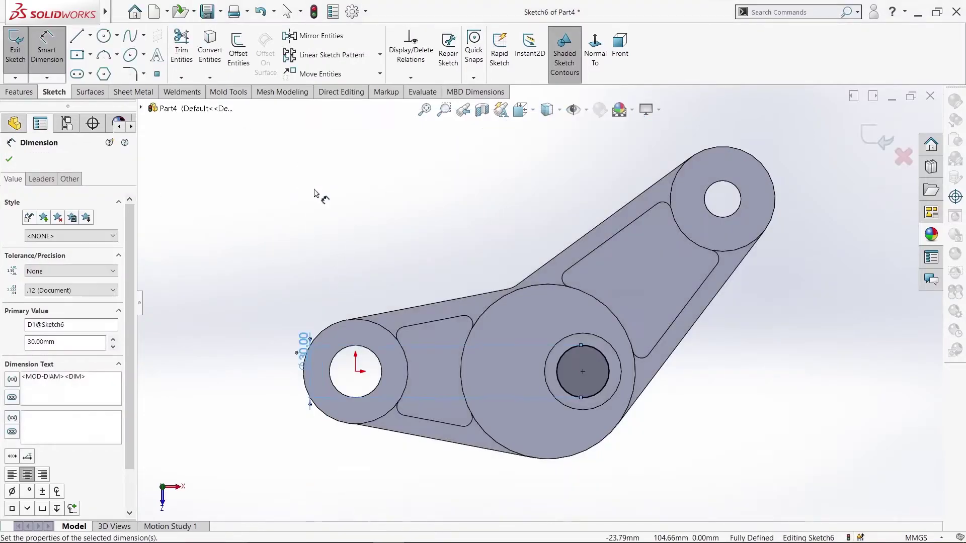
left_click(9, 160)
key("Escape")
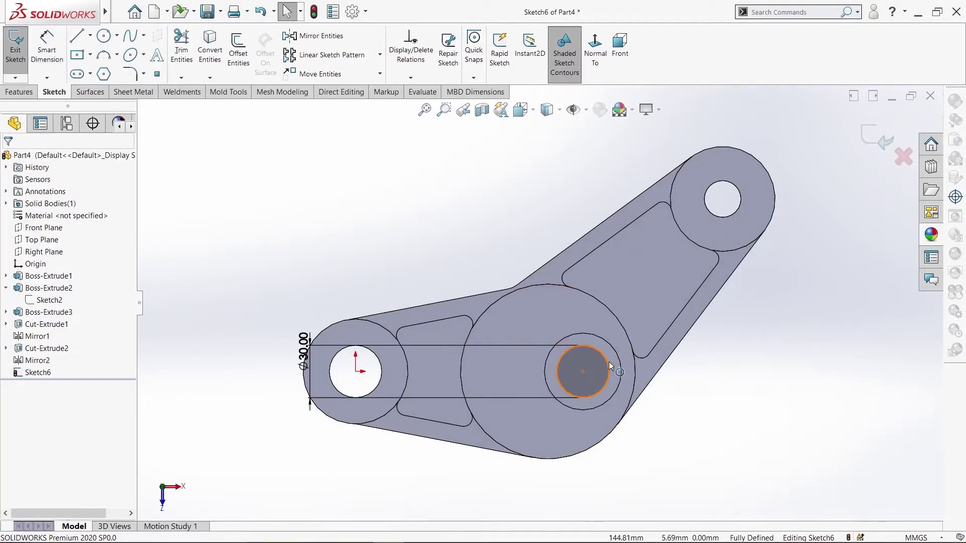
left_click(607, 380)
left_click(654, 333)
- Draw a Ø8 circle centred on the top point of the Ø30 construction circle
scroll(660, 415, "down", 3)
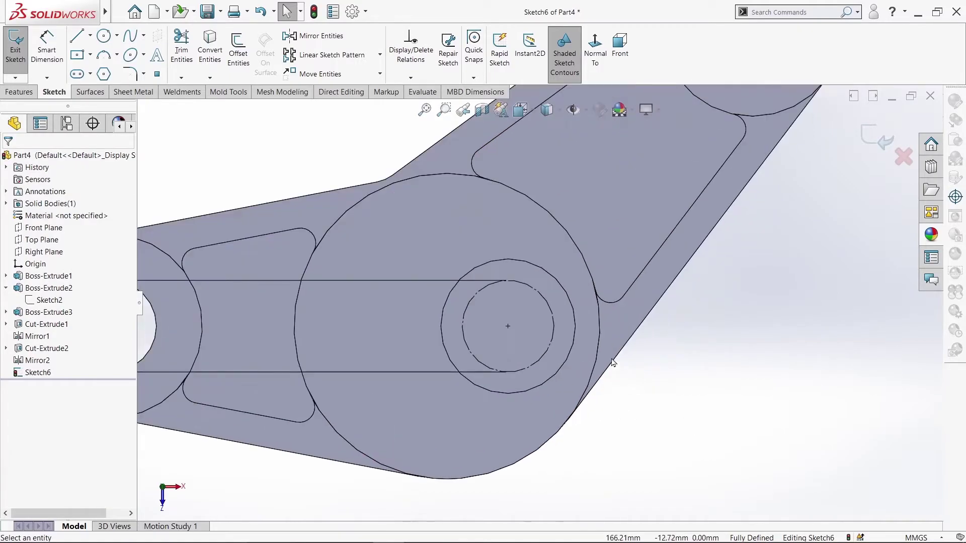
left_click(104, 37)
scroll(496, 311, "down", 3)
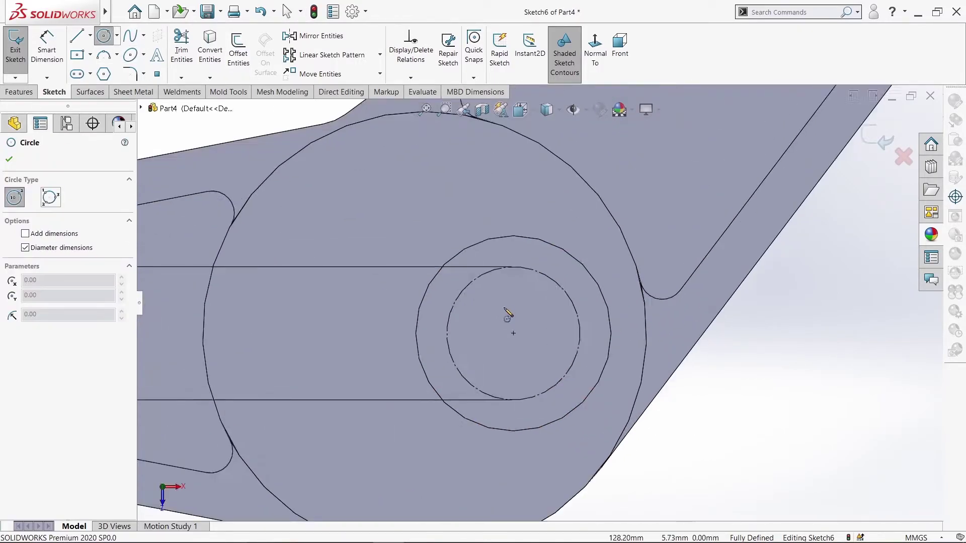
left_click(517, 259)
type("8")
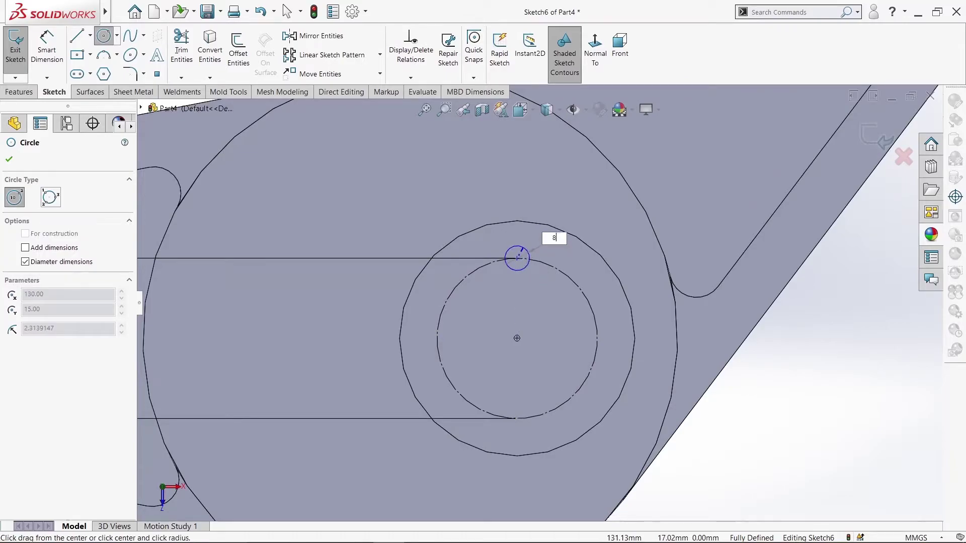
key("Return")
right_click(788, 370)
left_click(806, 383)
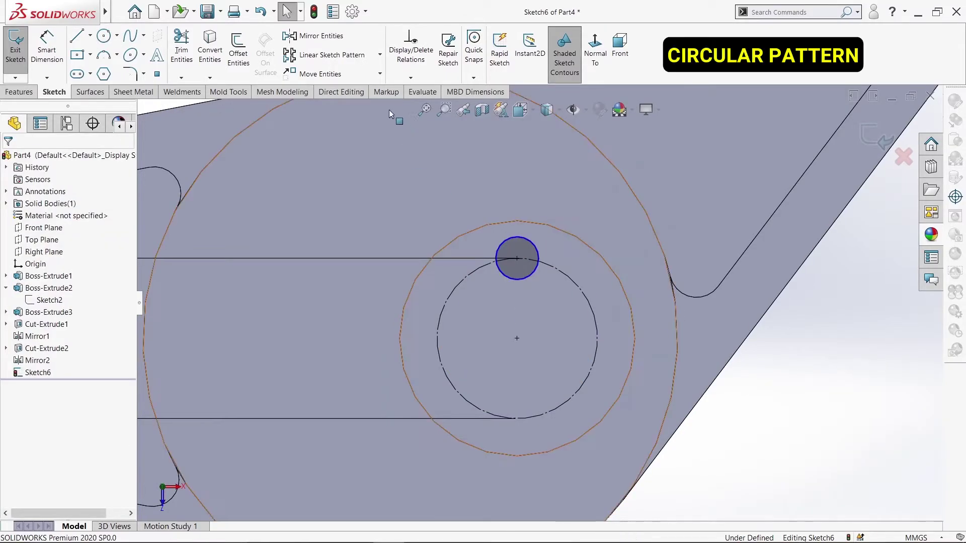
- Circular-pattern the Ø8 circle into 8 equally spaced instances around the centre hole's centre
left_click(380, 54)
left_click(333, 82)
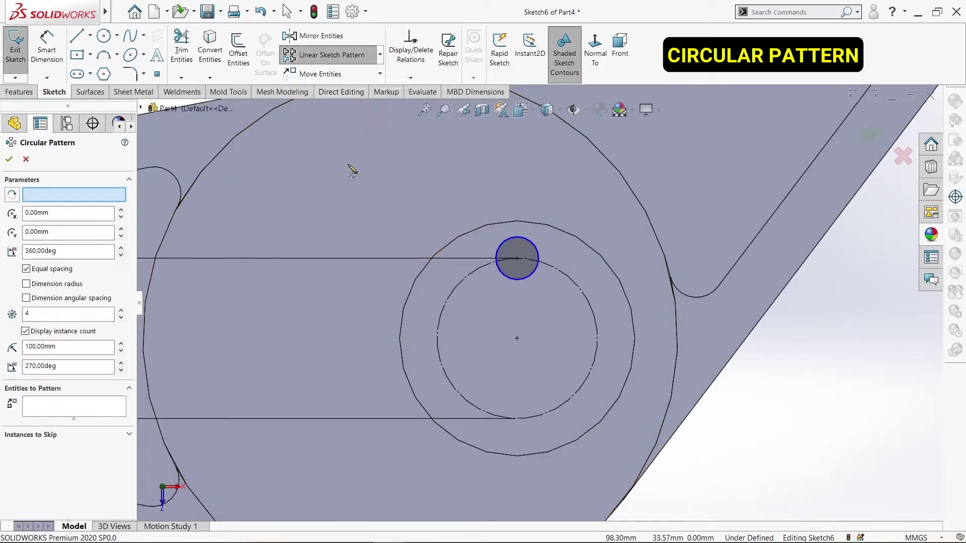
left_click(497, 257)
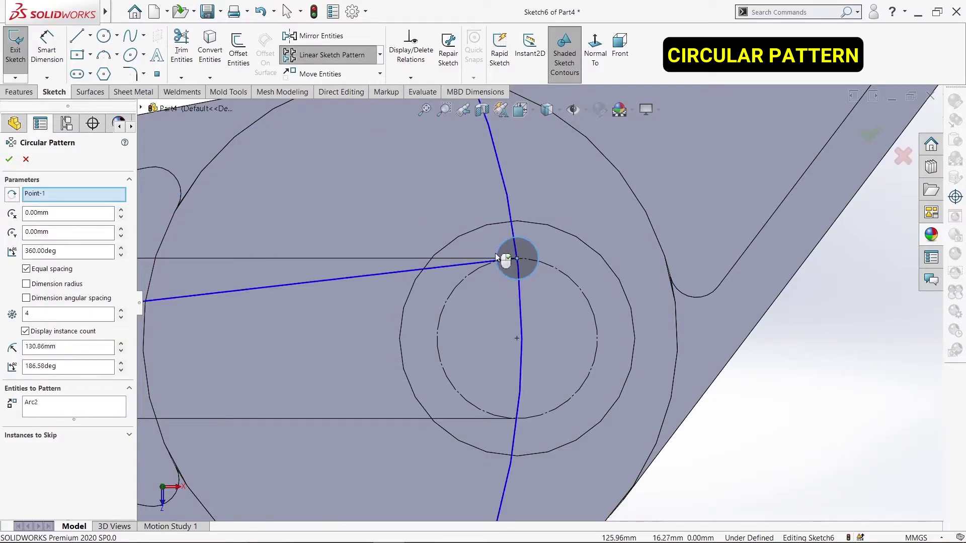
scroll(495, 272, "up", 5)
left_click_drag(340, 313, 355, 312)
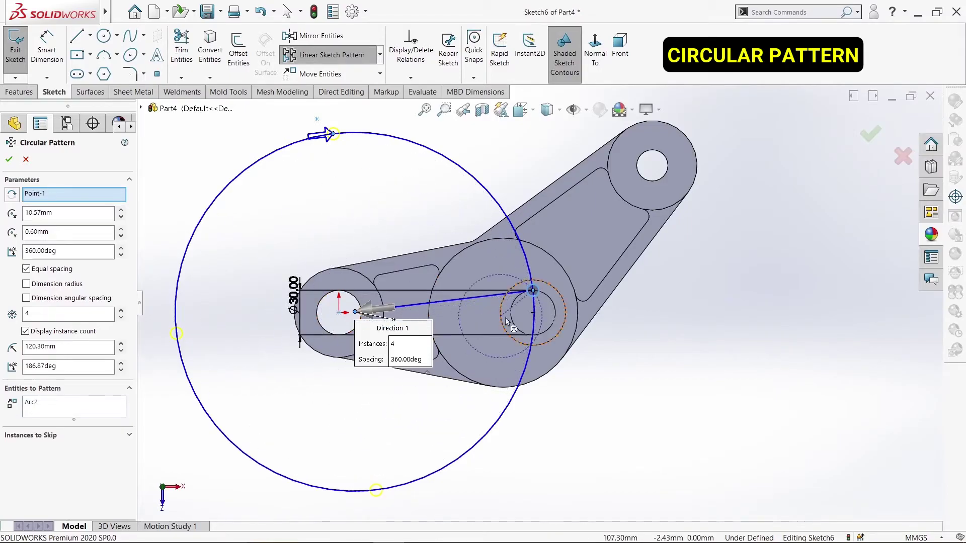
left_click_drag(534, 314, 532, 312)
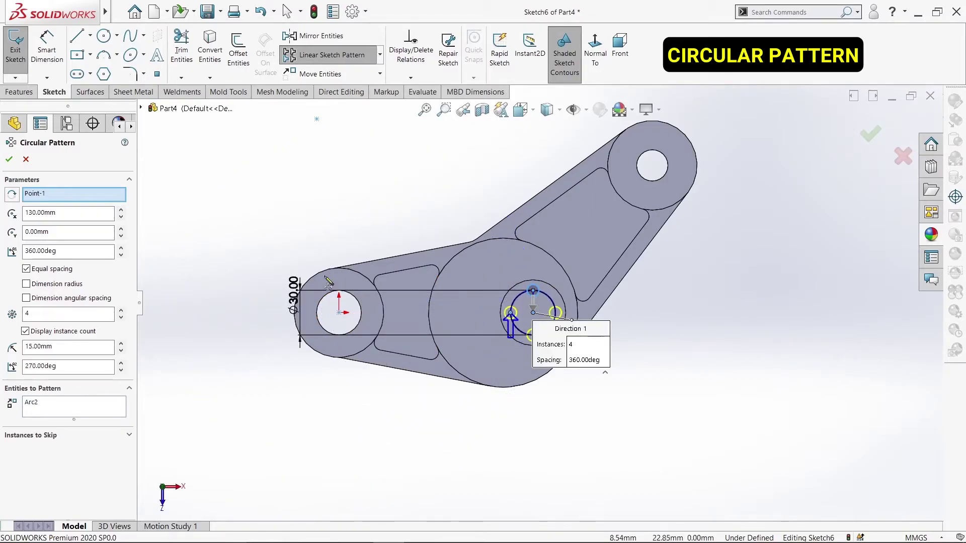
left_click(78, 314)
type("8")
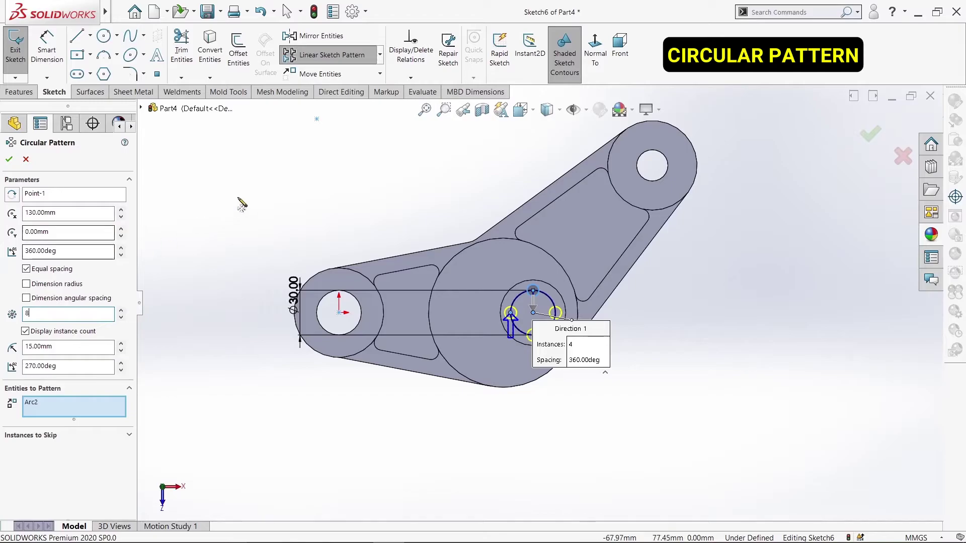
left_click(10, 160)
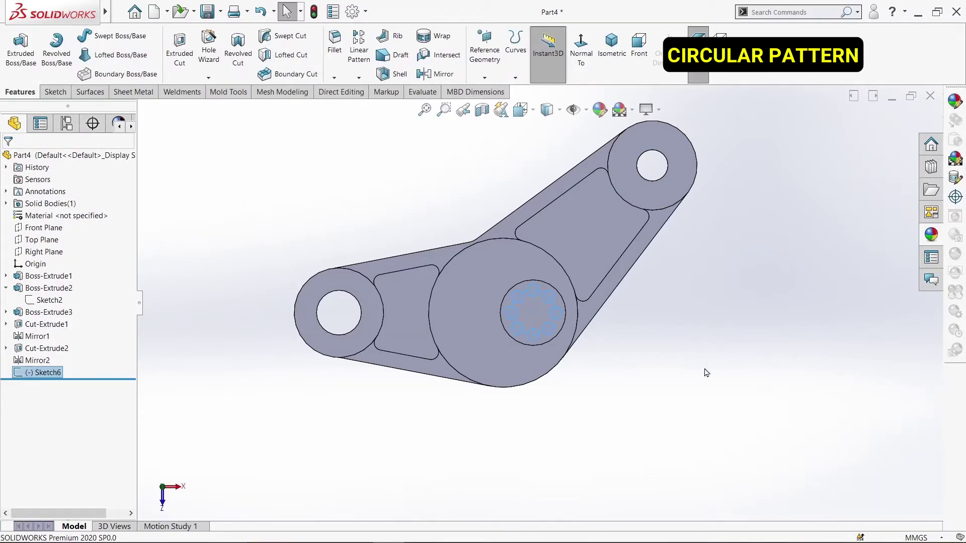
- Cut Sketch6's eight circles Through All as Cut-Extrude3
left_click(180, 50)
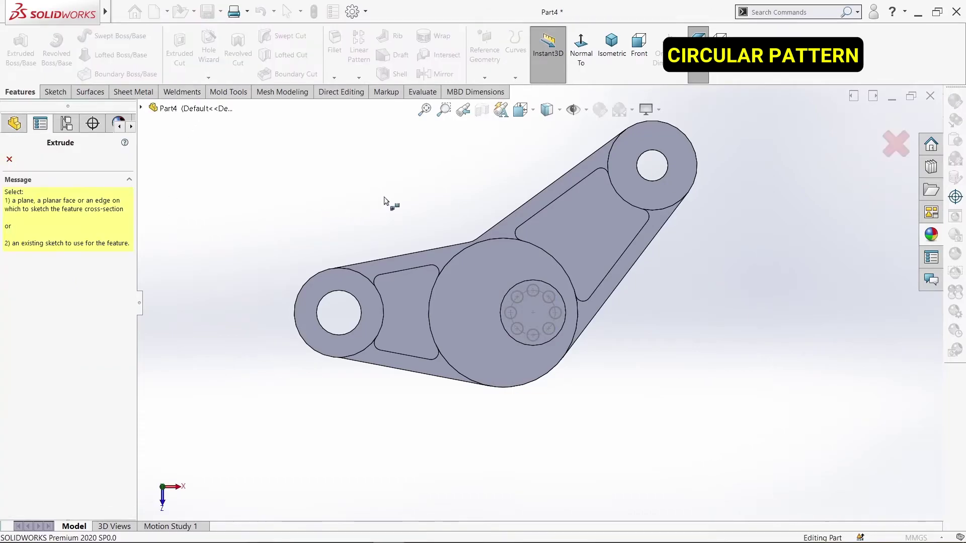
left_click(141, 109)
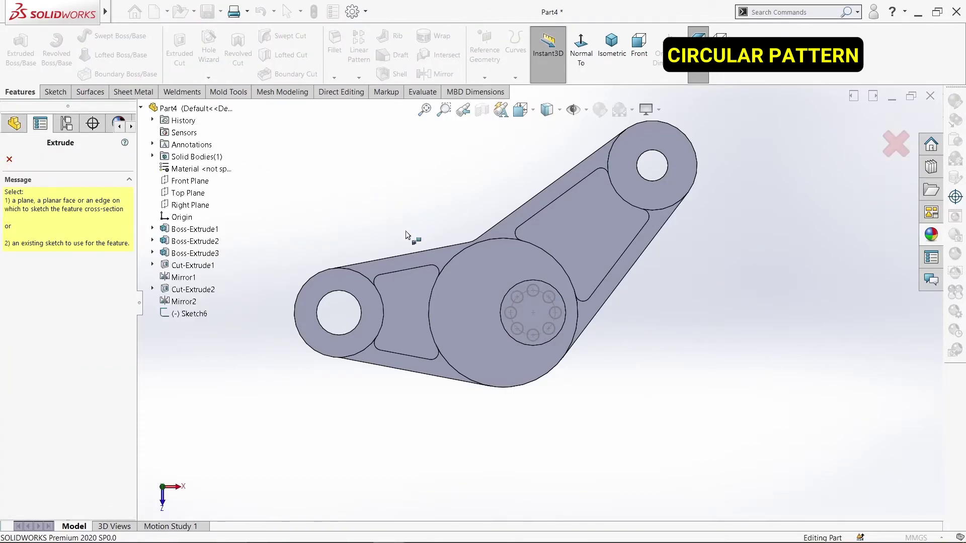
left_click(201, 314)
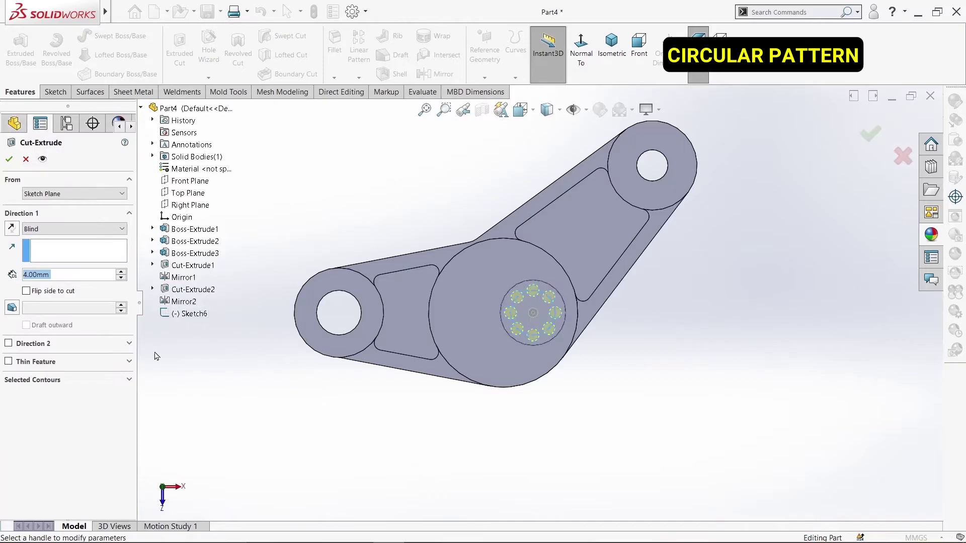
left_click(91, 229)
left_click(45, 247)
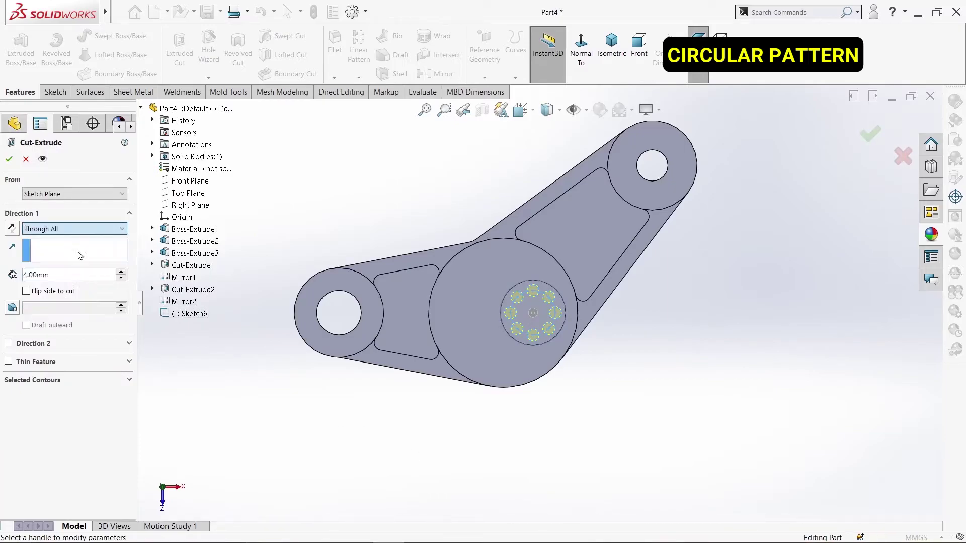
middle_click_drag(304, 404, 139, 325)
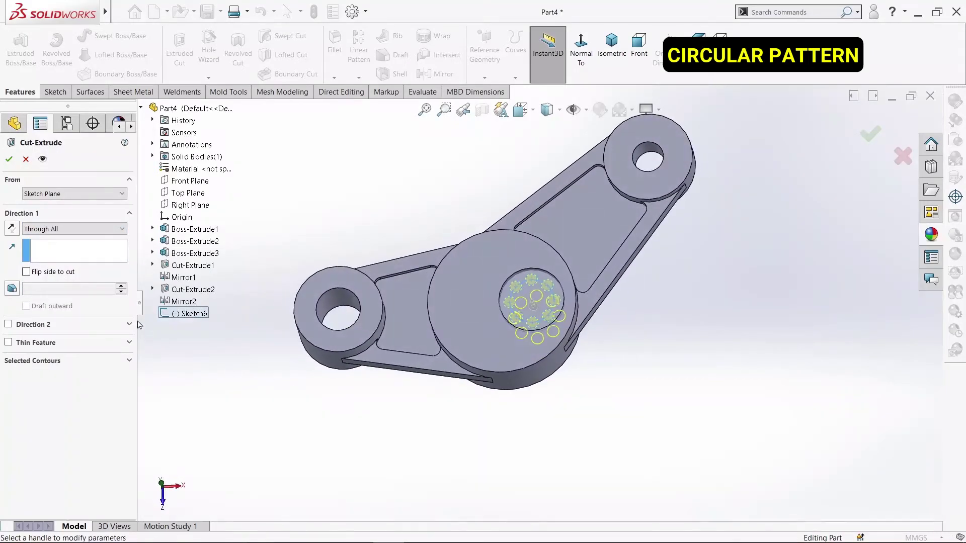
left_click(9, 159)
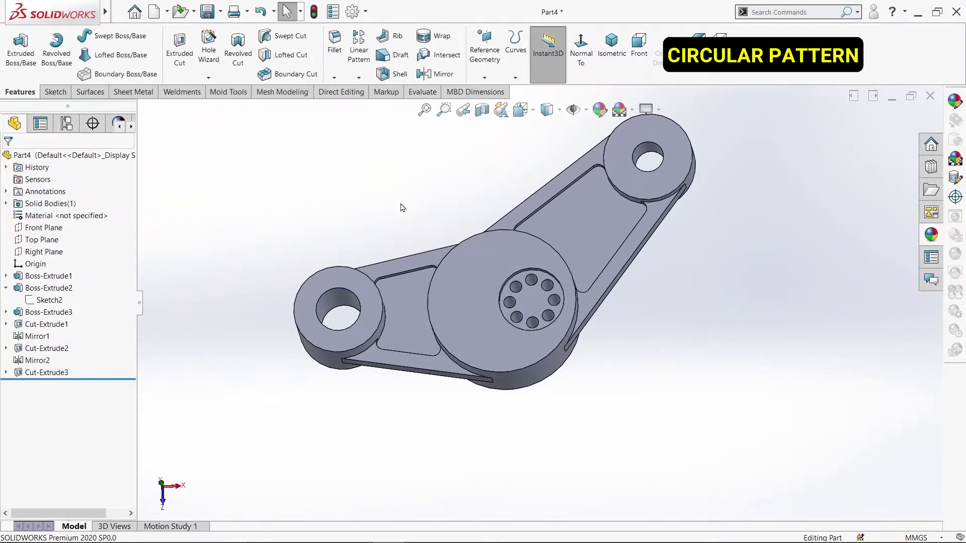
- Start Sketch7 on the central boss's top face
mouse_move(401, 207)
middle_mouse_down()
mouse_move(372, 96)
mouse_move(621, 258)
middle_mouse_up()
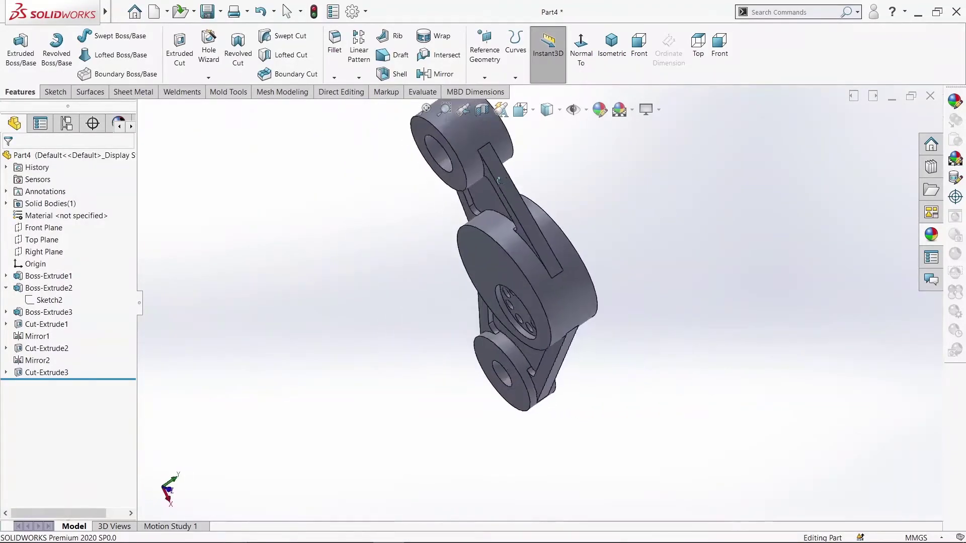
middle_click_drag(622, 257, 465, 235)
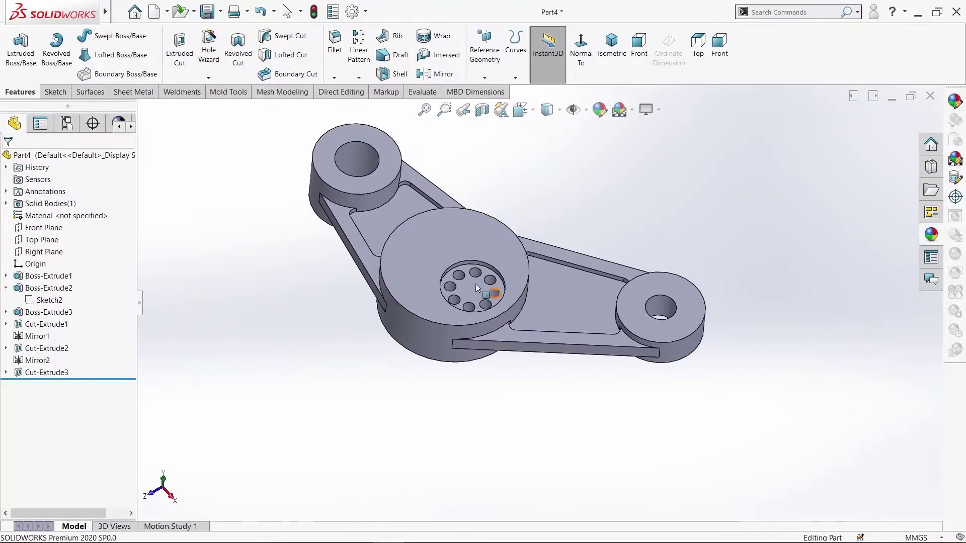
left_click(464, 236)
left_click(508, 185)
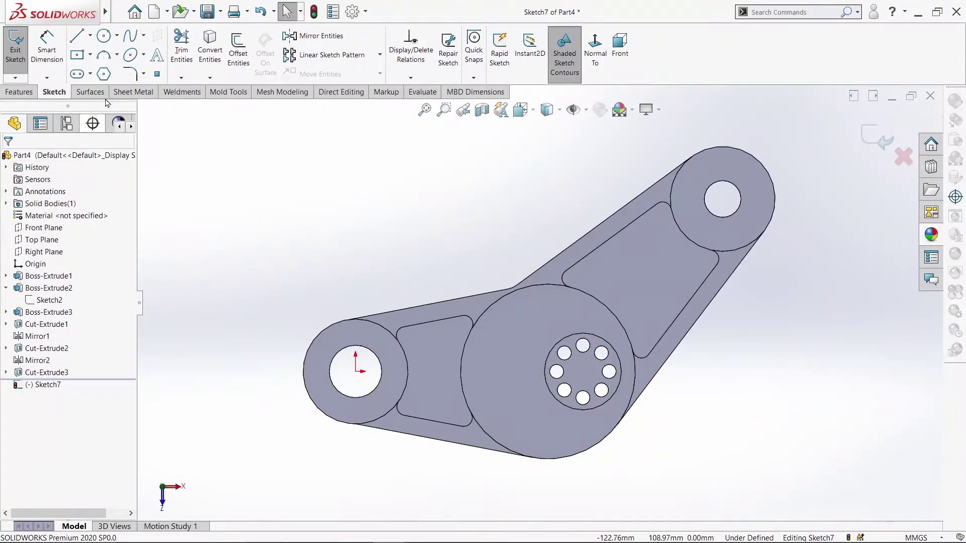
- Draw a radius 45 mm circle centred on the hole pattern's centre
left_click(103, 35)
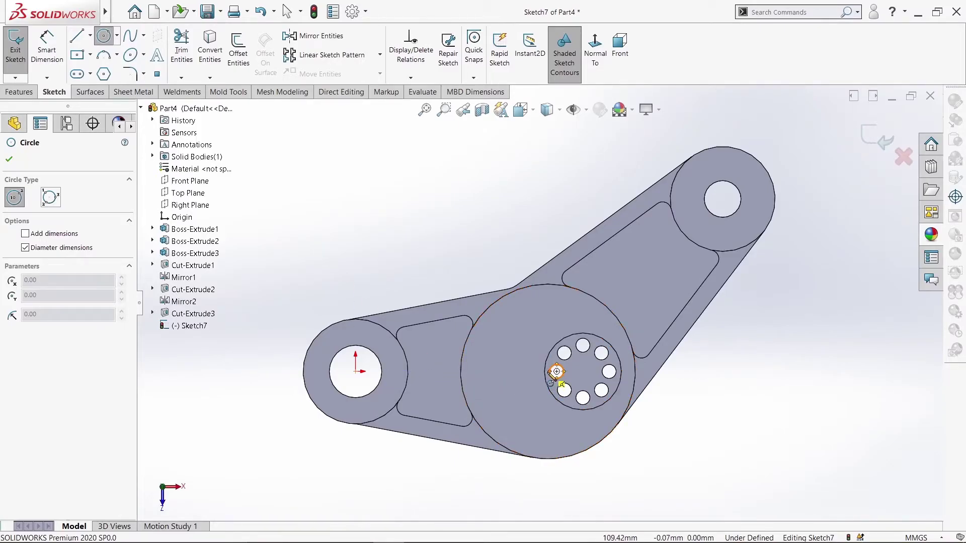
scroll(552, 381, "down", 1)
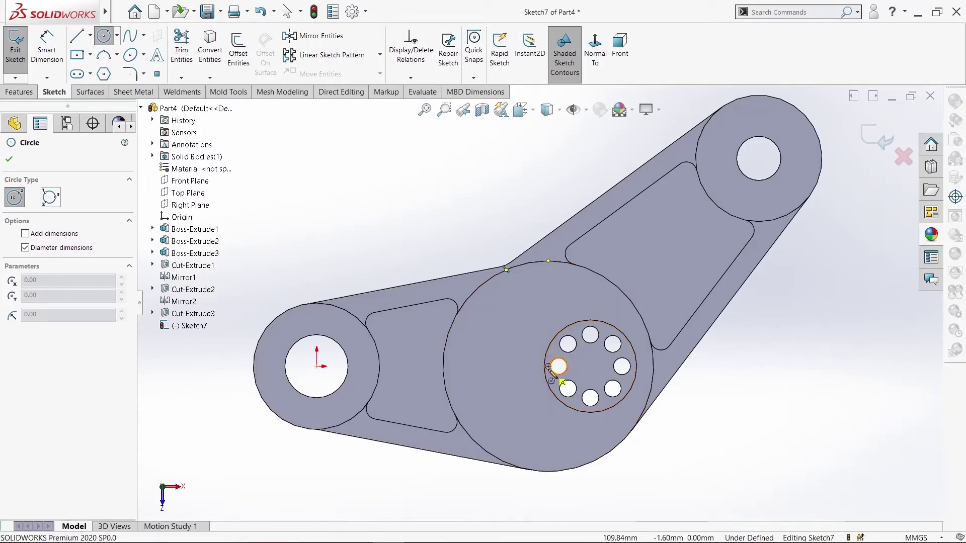
left_click(549, 366)
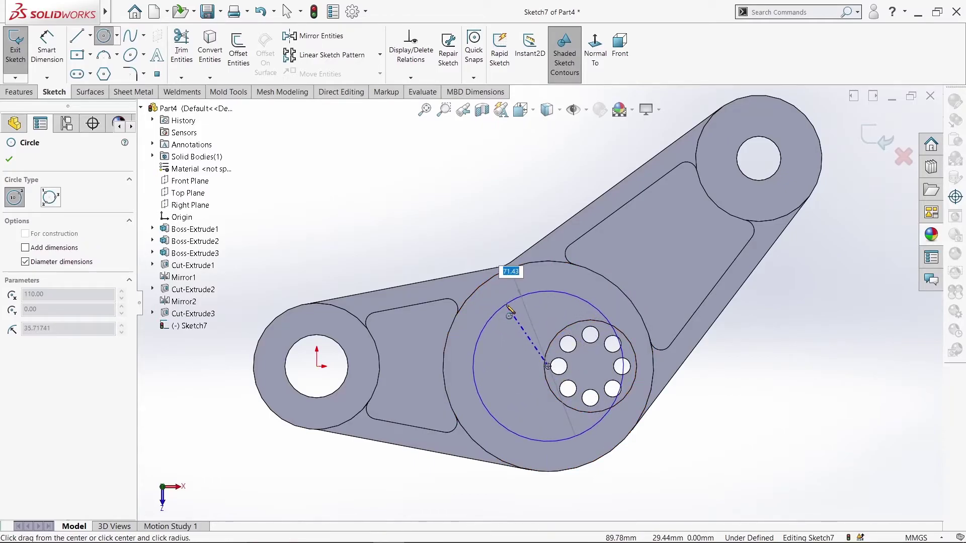
type("0")
key("Return")
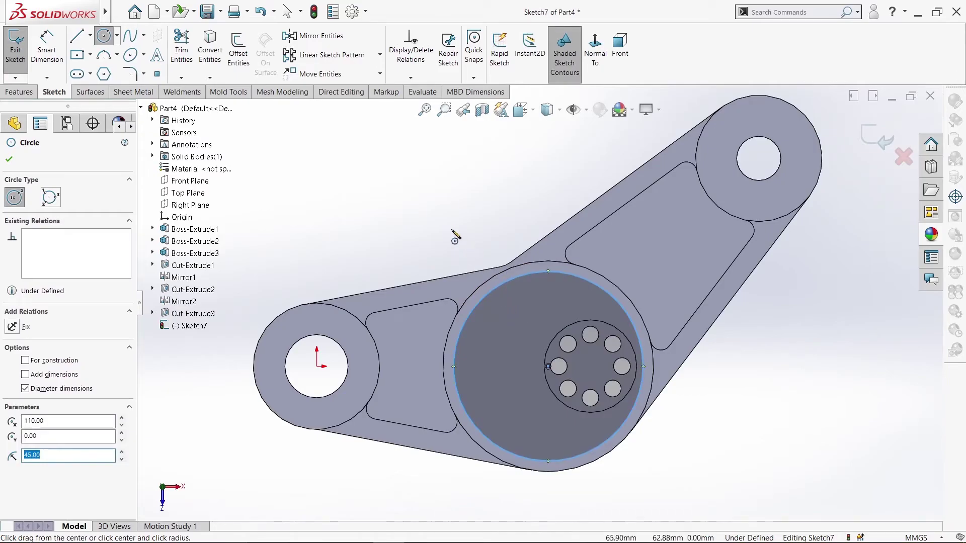
right_click(455, 237)
left_click(468, 229)
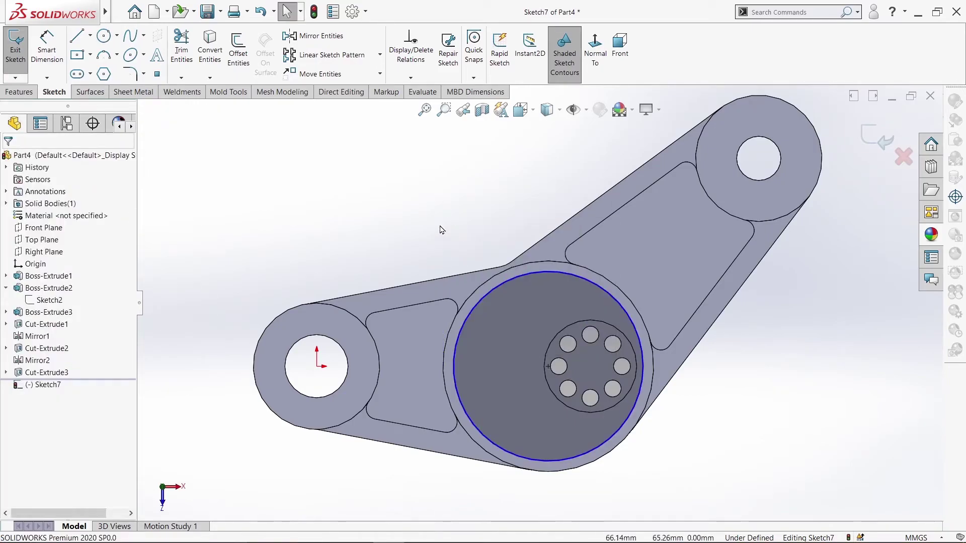
- Draw a concentric radius 25 mm circle at the same centre
left_click(106, 41)
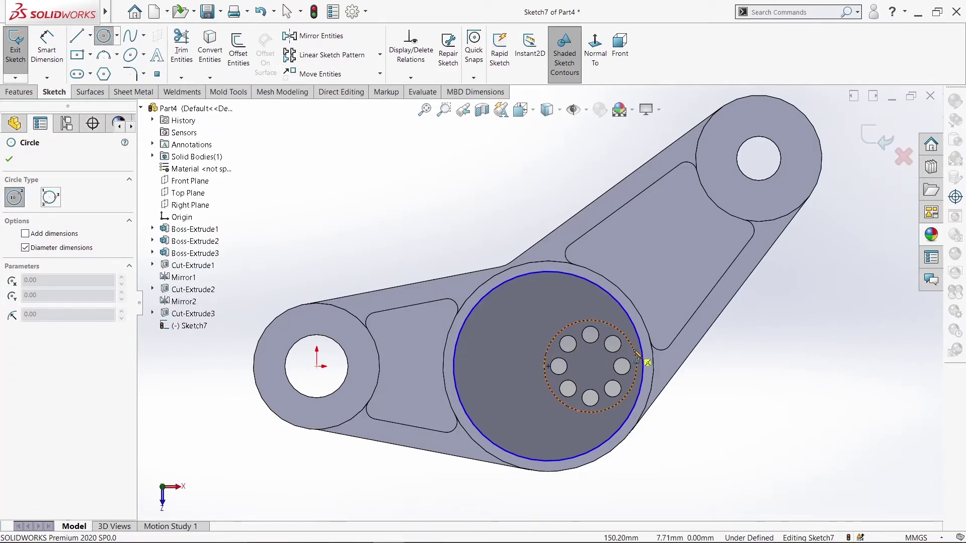
left_click(591, 366)
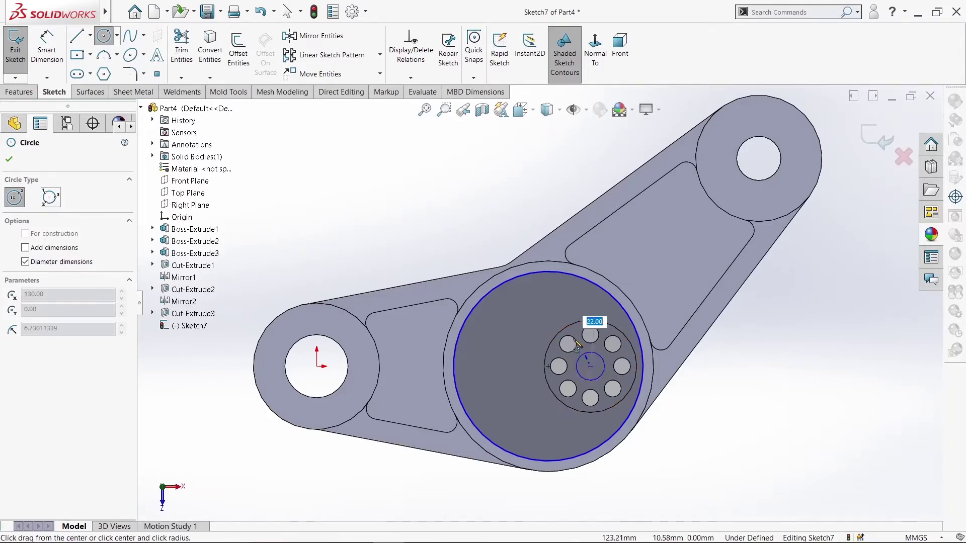
left_click(566, 320)
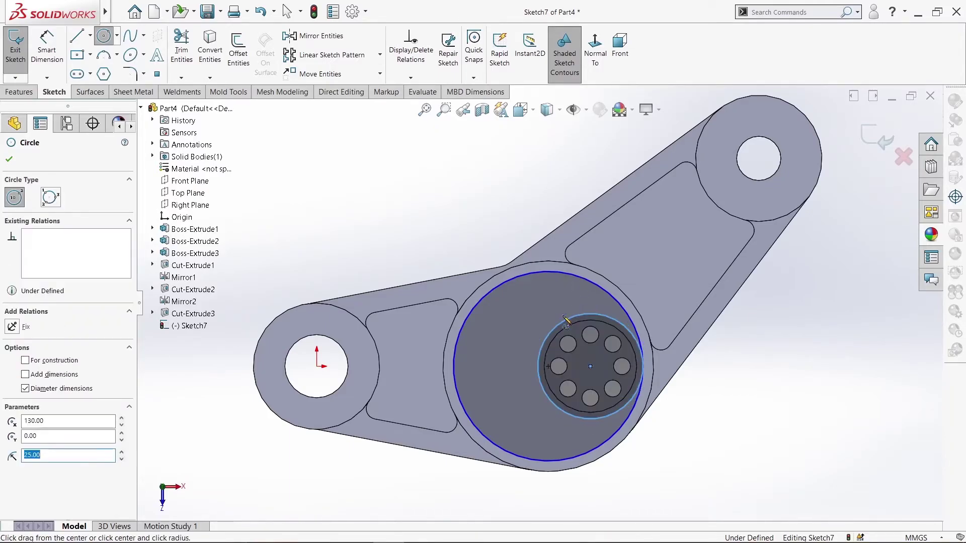
right_click(452, 171)
left_click(470, 177)
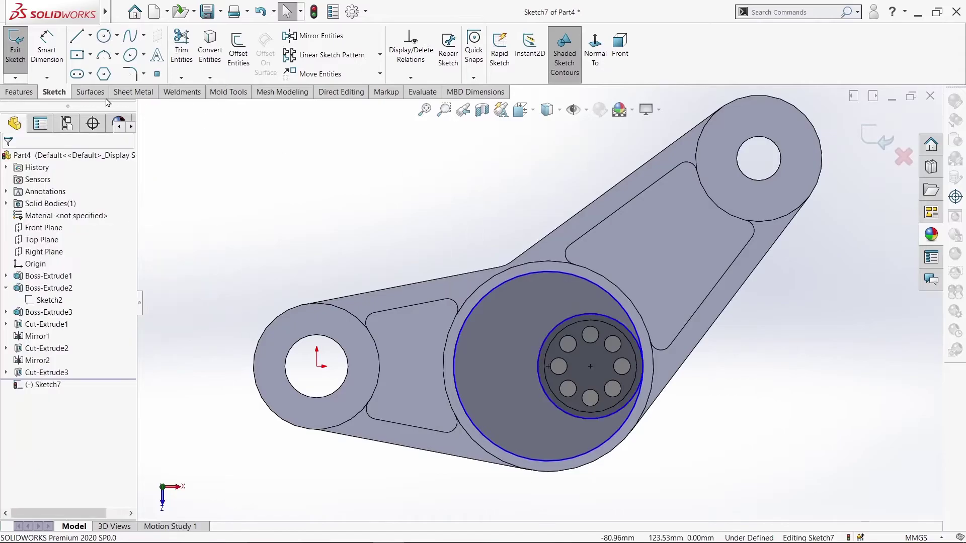
left_click(77, 35)
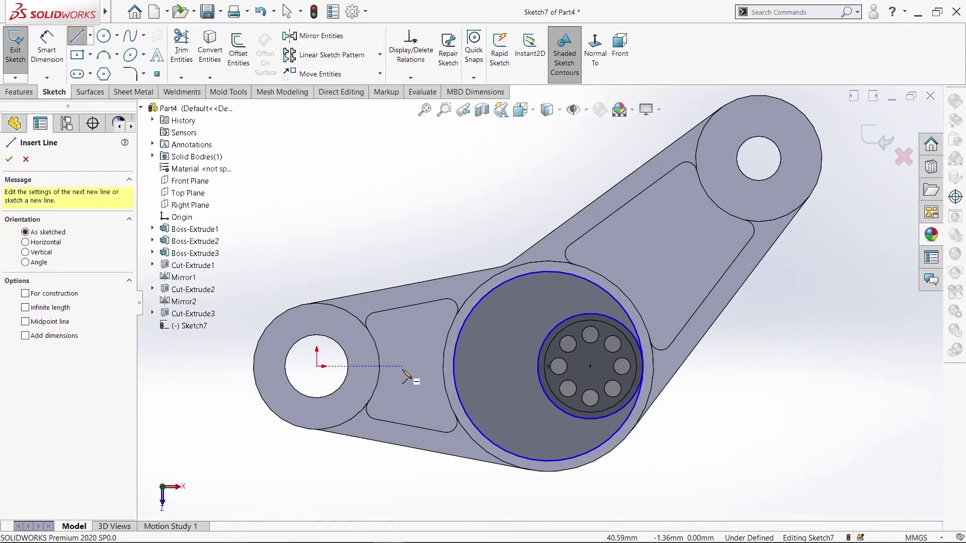
- Draw a horizontal line to the hole pattern centre and offset it 5 mm bi-directionally
left_click(418, 366)
left_click(590, 366)
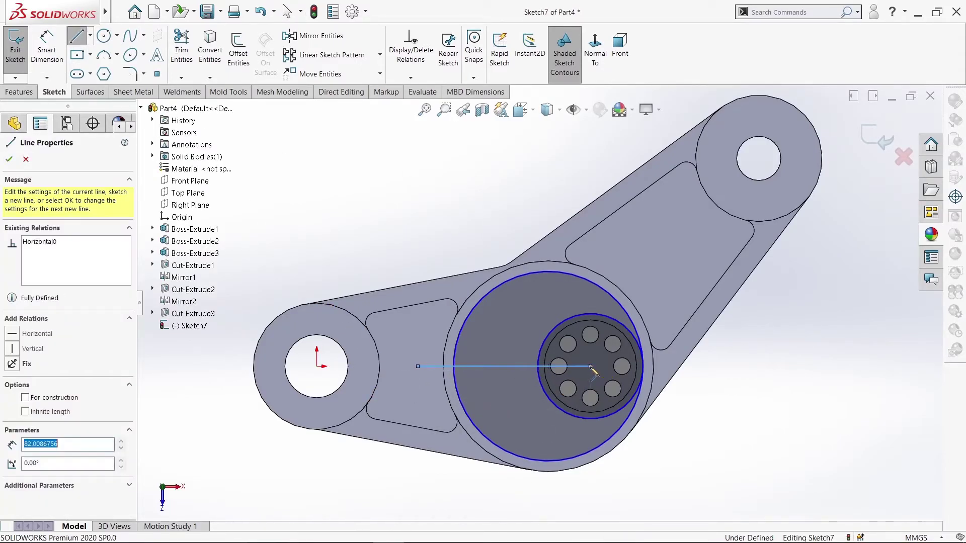
right_click(591, 369)
left_click(606, 376)
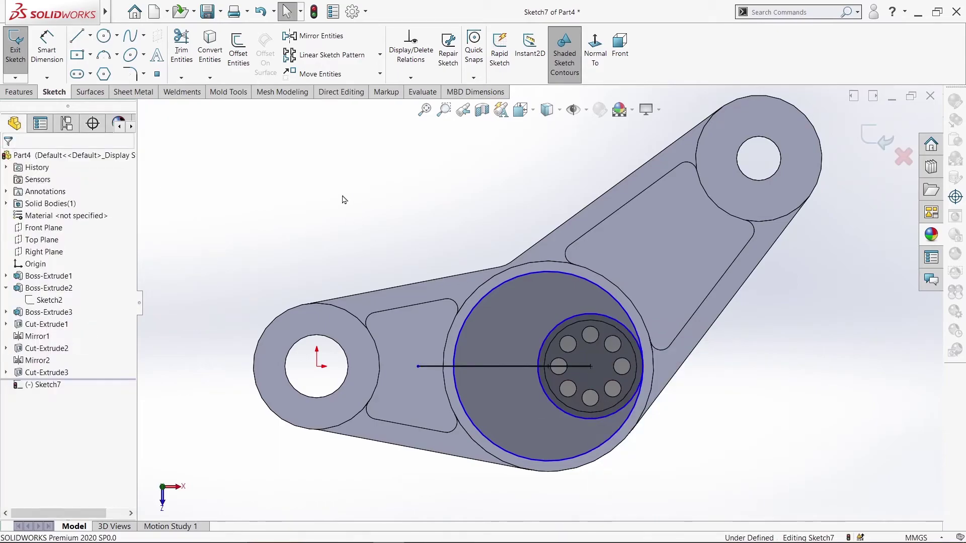
left_click(238, 53)
type("5")
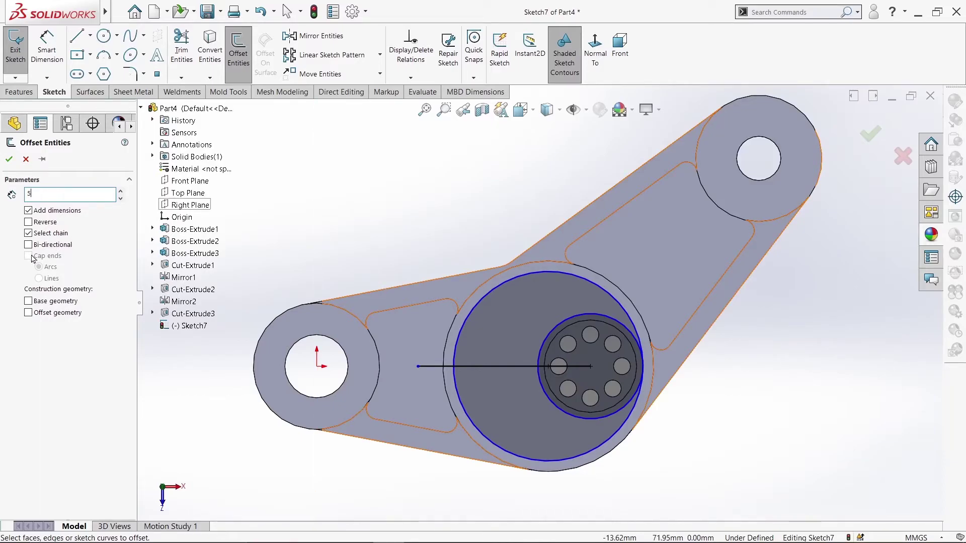
left_click(493, 367)
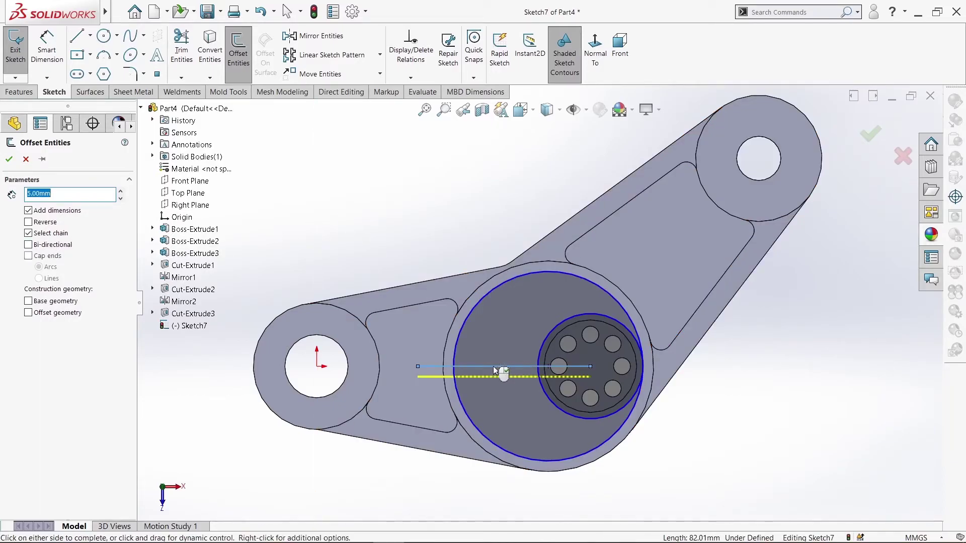
left_click(29, 245)
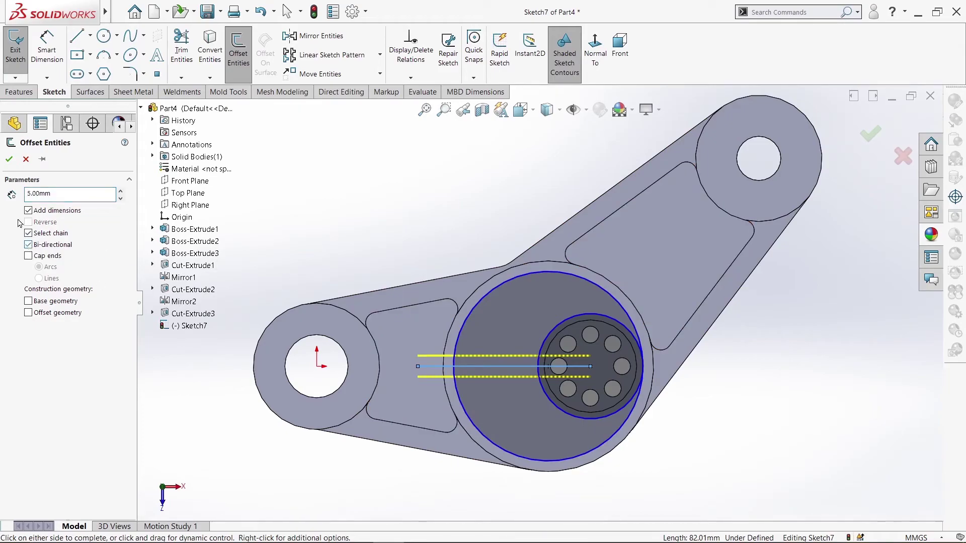
left_click(8, 160)
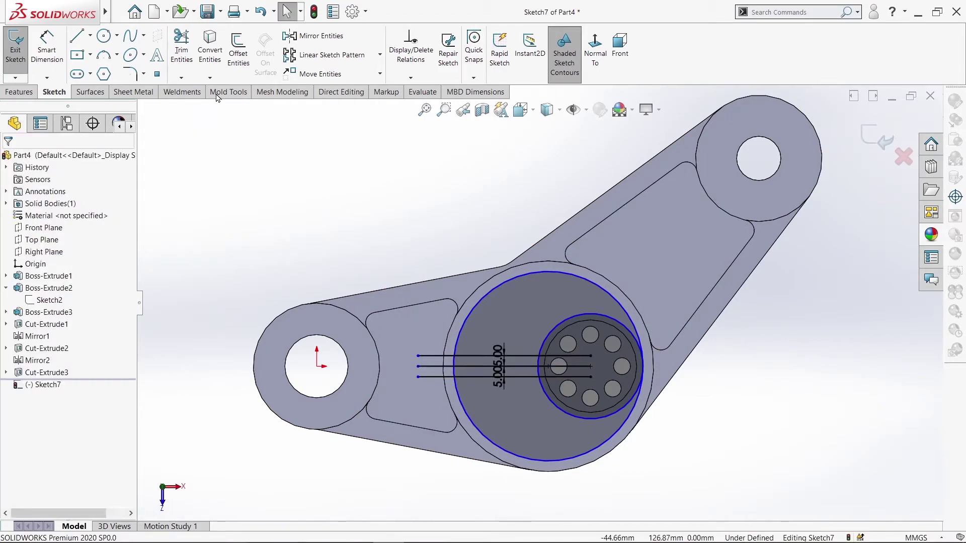
- Power-trim the outer line ends, the inner circle's left arc, and both circles' lower arcs
left_click(192, 62)
left_click_drag(421, 414, 452, 327)
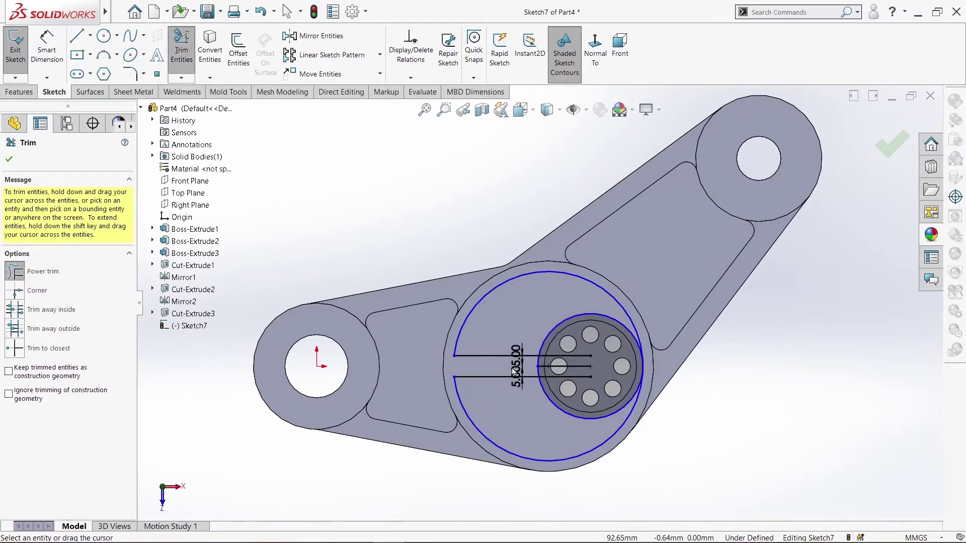
mouse_move(528, 365)
left_mouse_down()
mouse_move(555, 371)
mouse_move(571, 343)
left_mouse_up()
left_click_drag(572, 392, 776, 383)
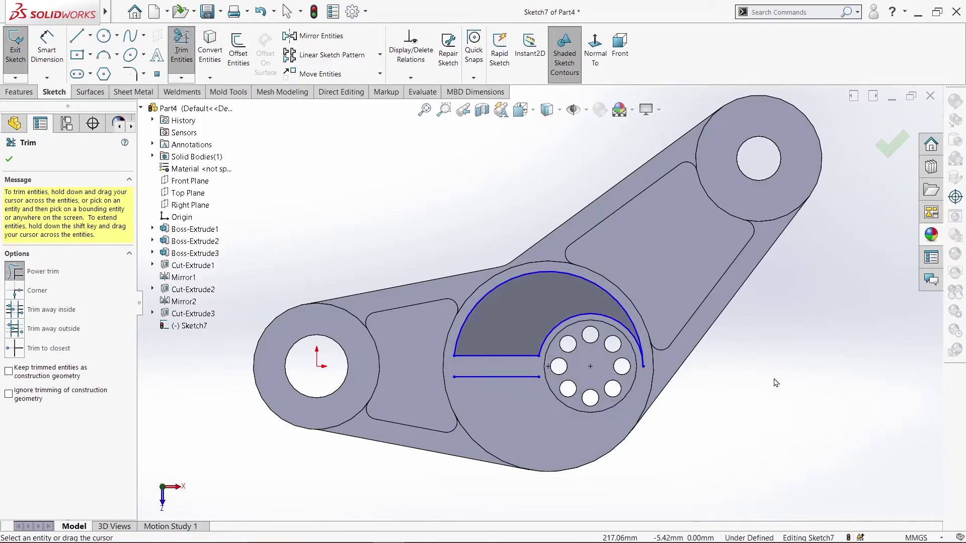
- Draw a horizontal centerline from the hub centre to the left hole's centre
left_click(9, 160)
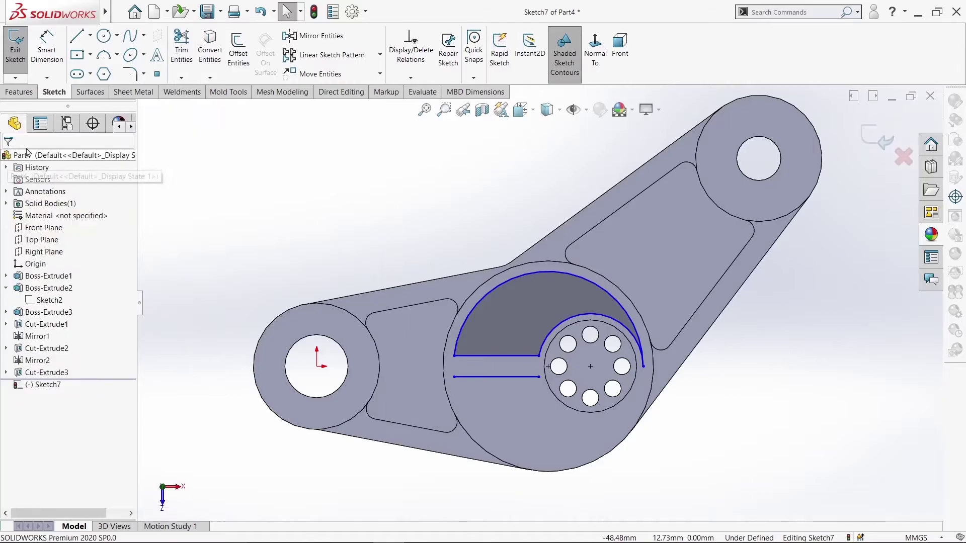
left_click(90, 36)
left_click(98, 64)
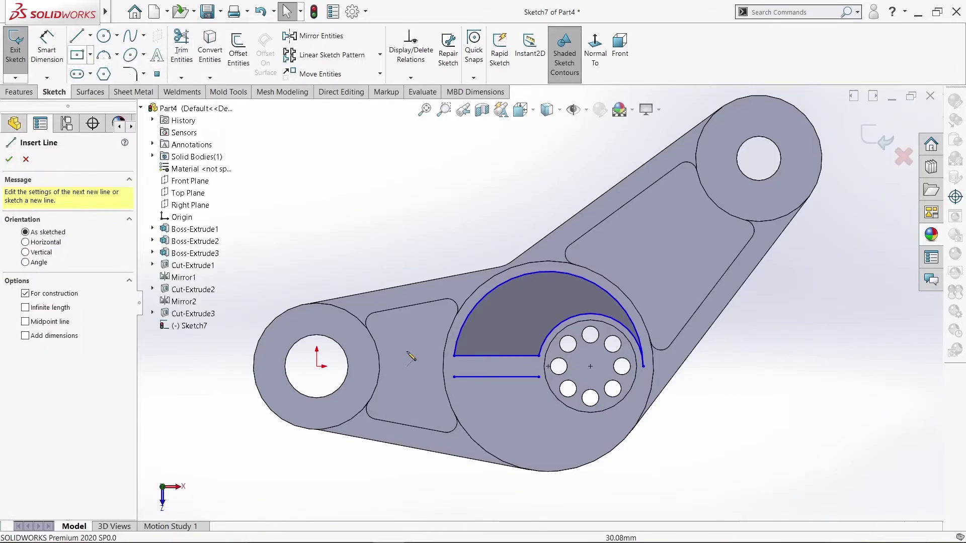
left_click(548, 367)
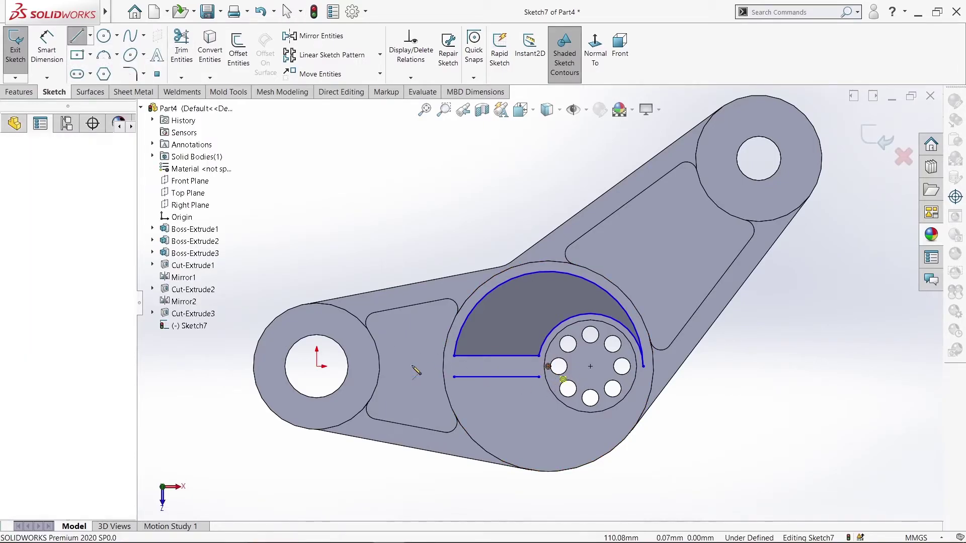
left_click(316, 366)
right_click(317, 366)
left_click(336, 375)
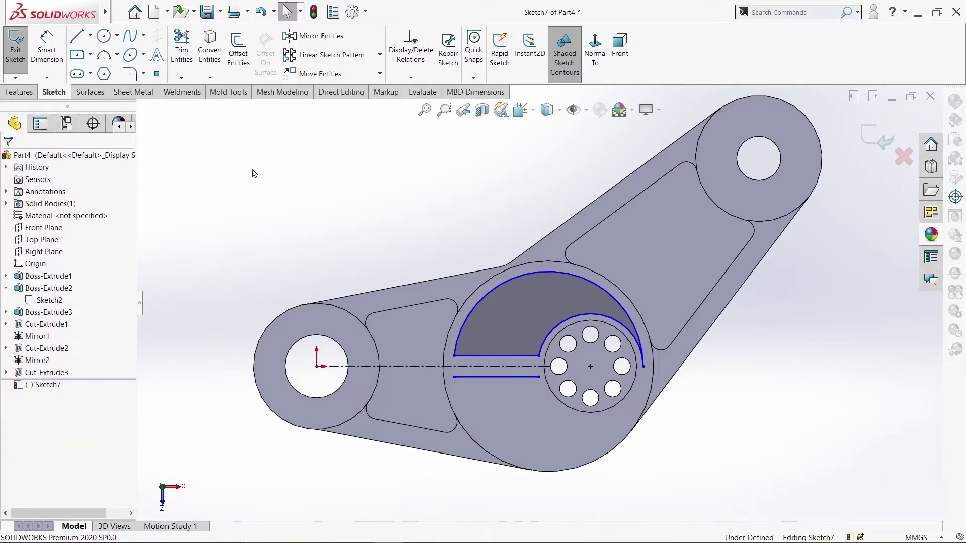
left_click(131, 74)
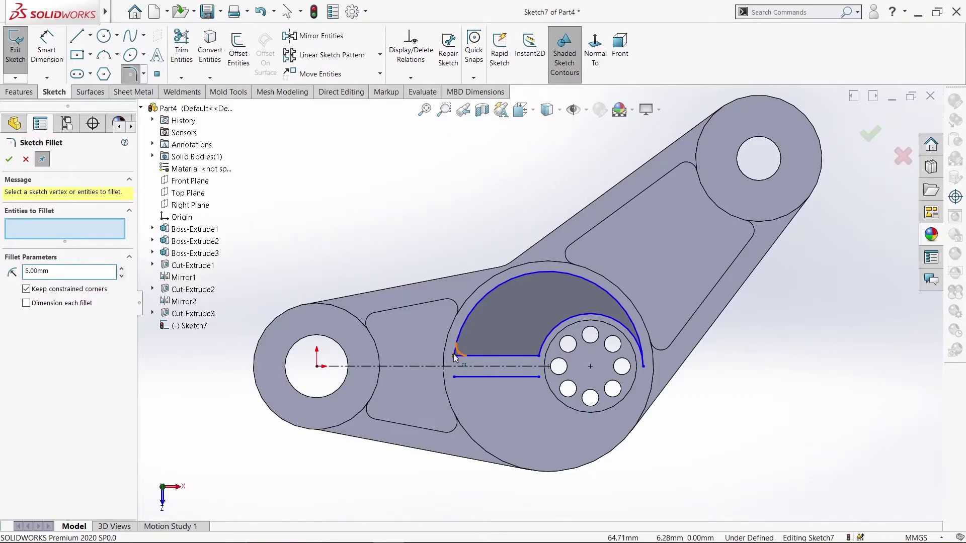
- Fillet the slot's two straight-edge corners and the arc junction with R5
left_click(503, 357)
left_click(533, 361)
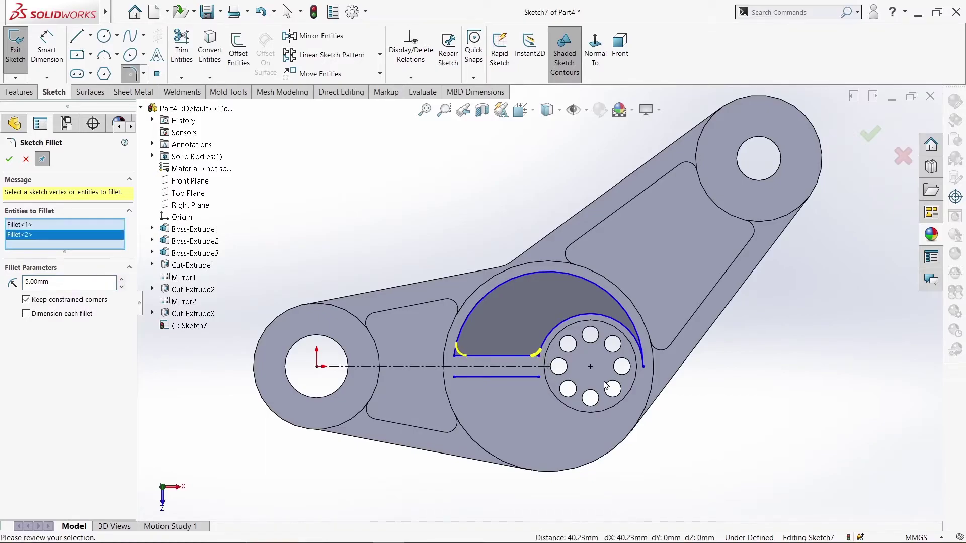
left_click(644, 369)
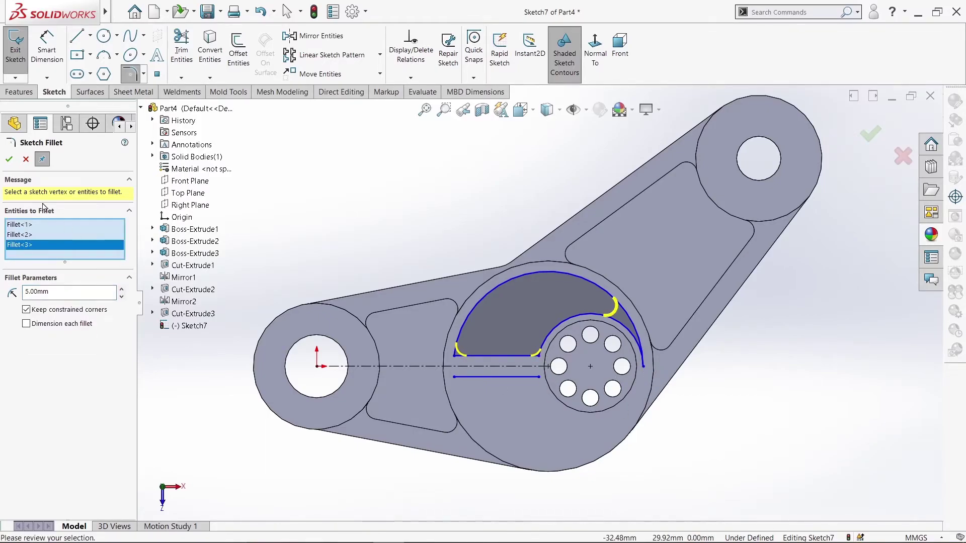
left_click(8, 161)
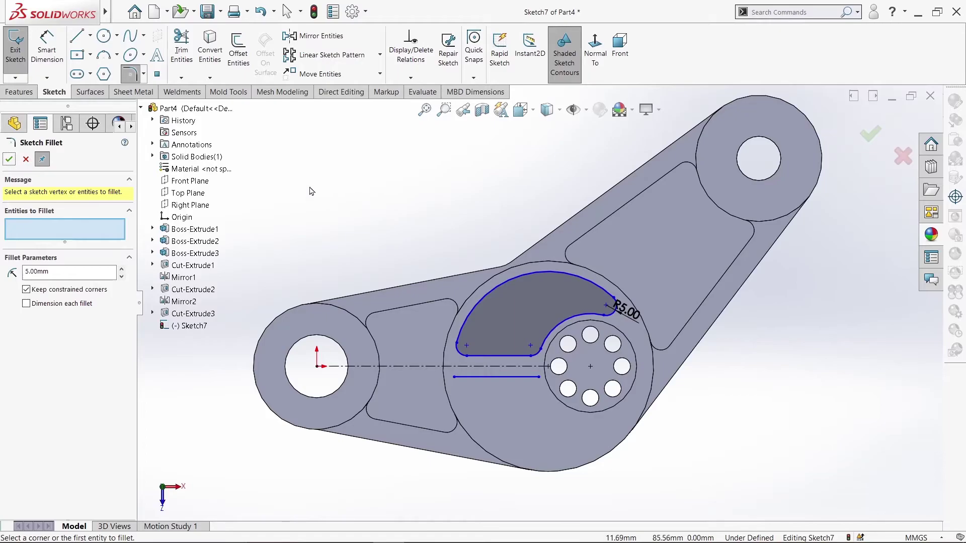
left_click(10, 161)
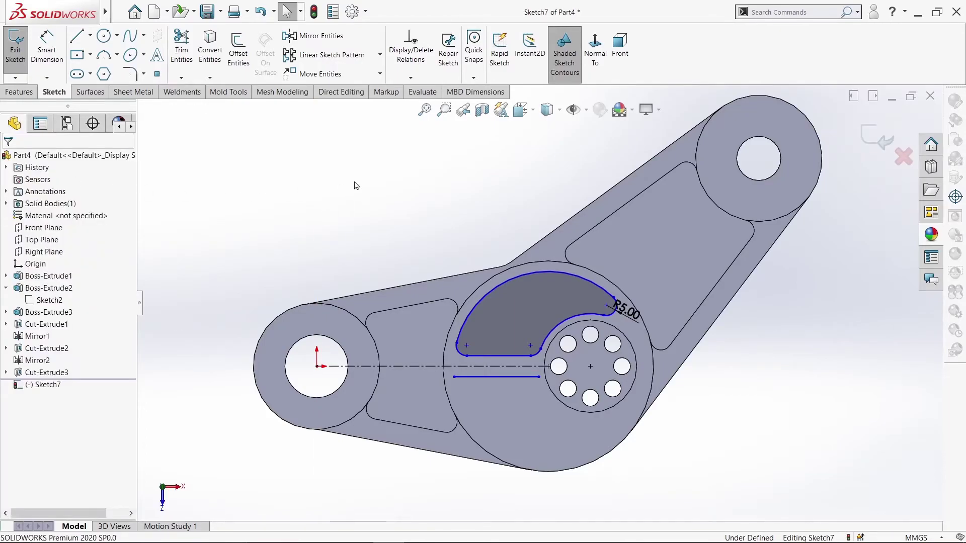
- Mirror the upper slot outline about the horizontal centerline
left_click(317, 36)
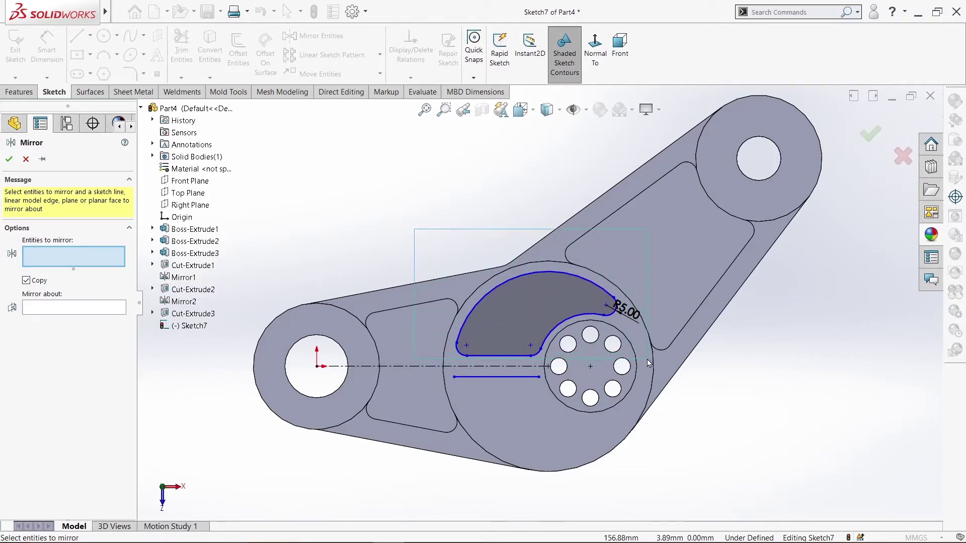
left_click_drag(647, 359, 647, 359)
left_click(114, 358)
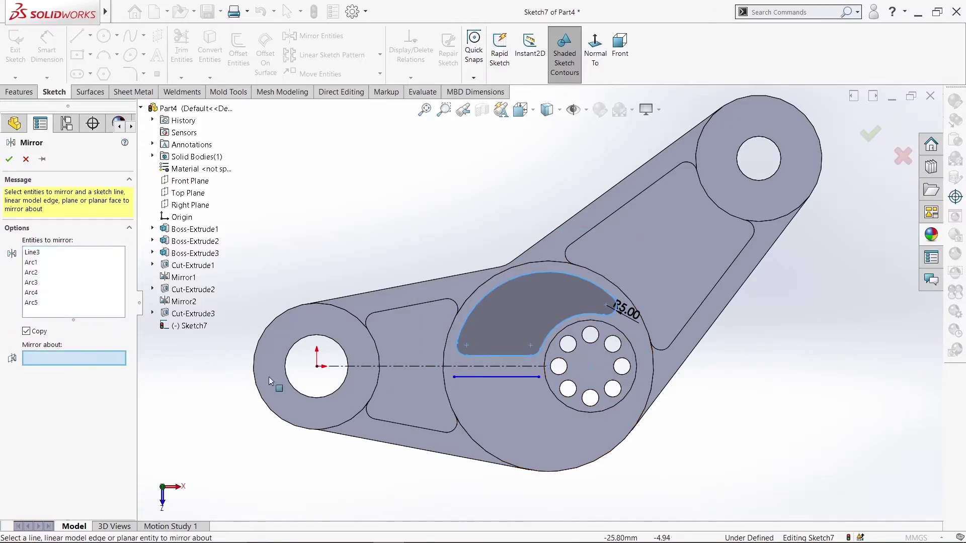
left_click(385, 372)
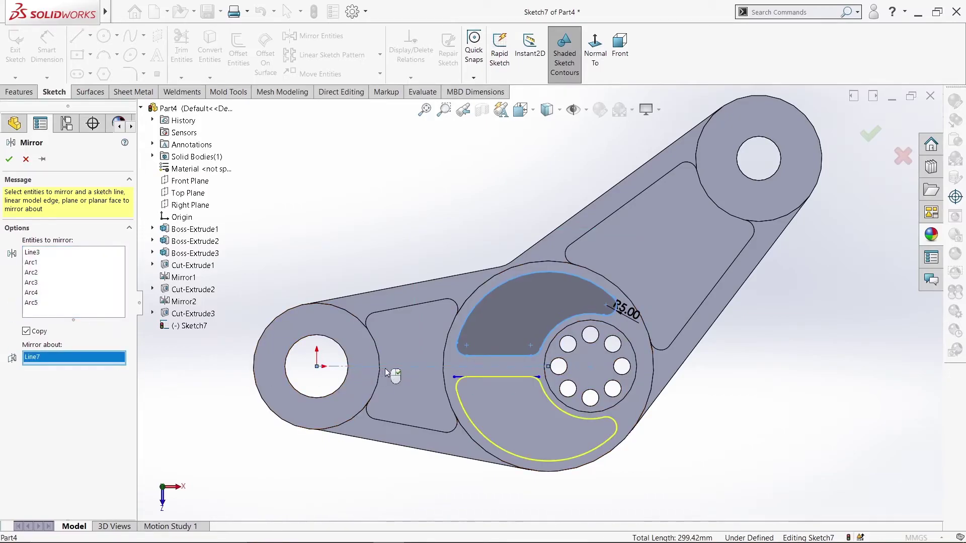
left_click(9, 159)
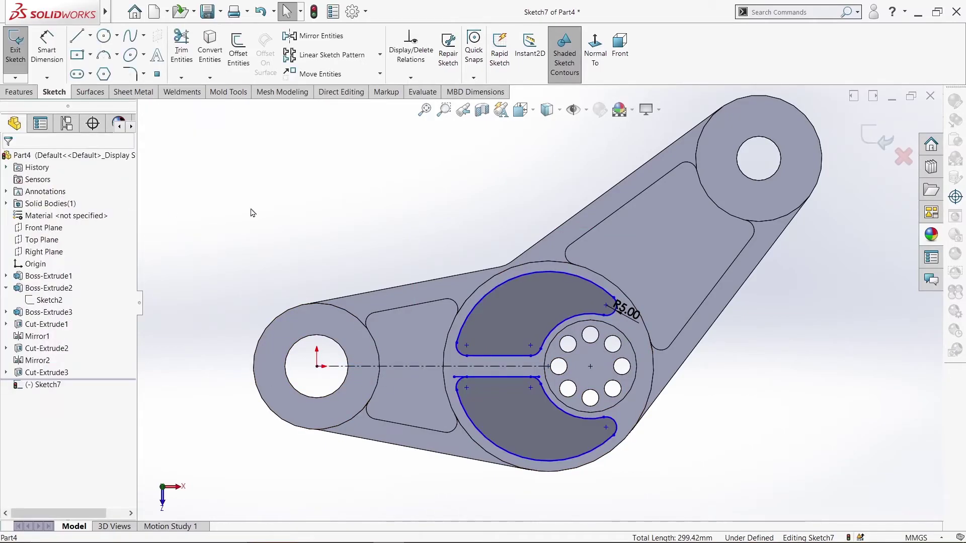
- Delete the leftover short line and dimension the gap between the slots to 10 mm
left_click(462, 383)
right_click(461, 384)
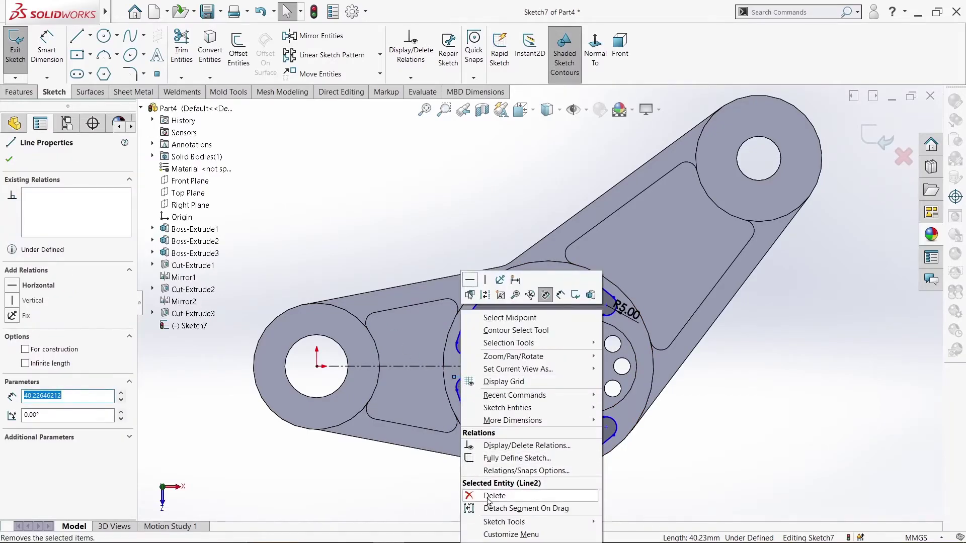
key("Escape")
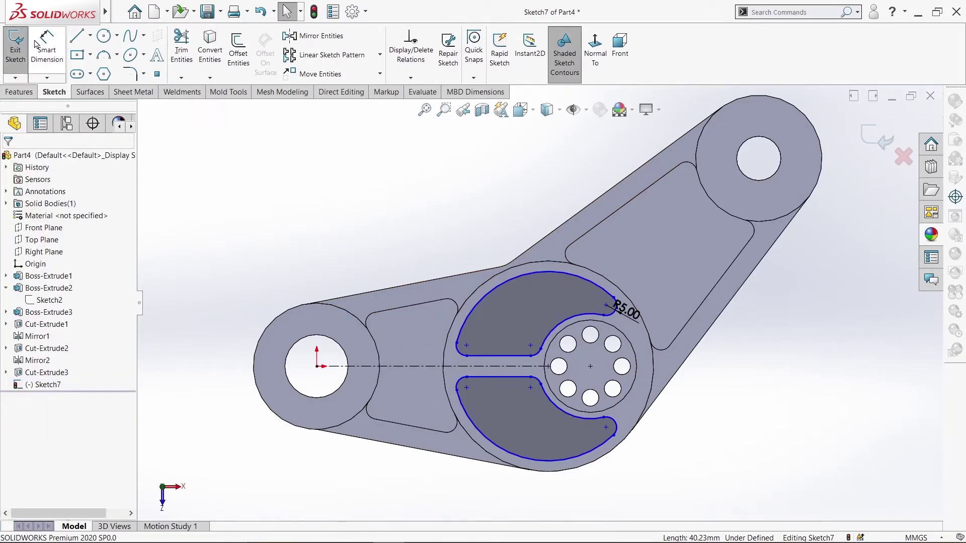
left_click(36, 46)
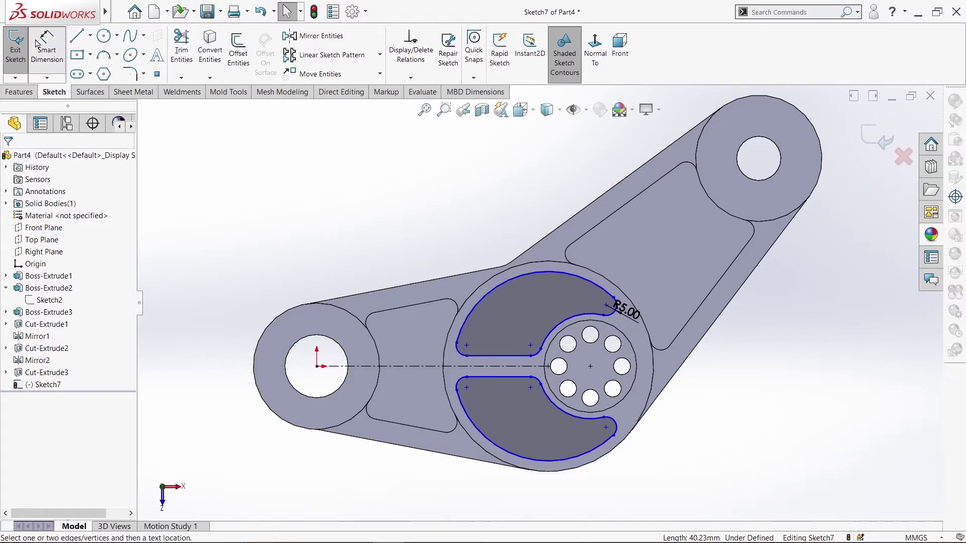
left_click(495, 358)
left_click(495, 378)
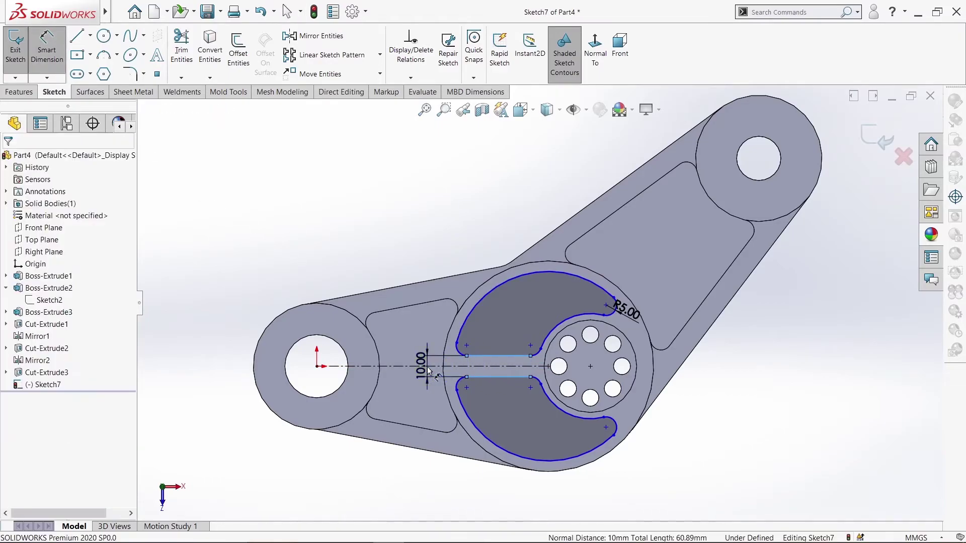
left_click(433, 376)
left_click(366, 351)
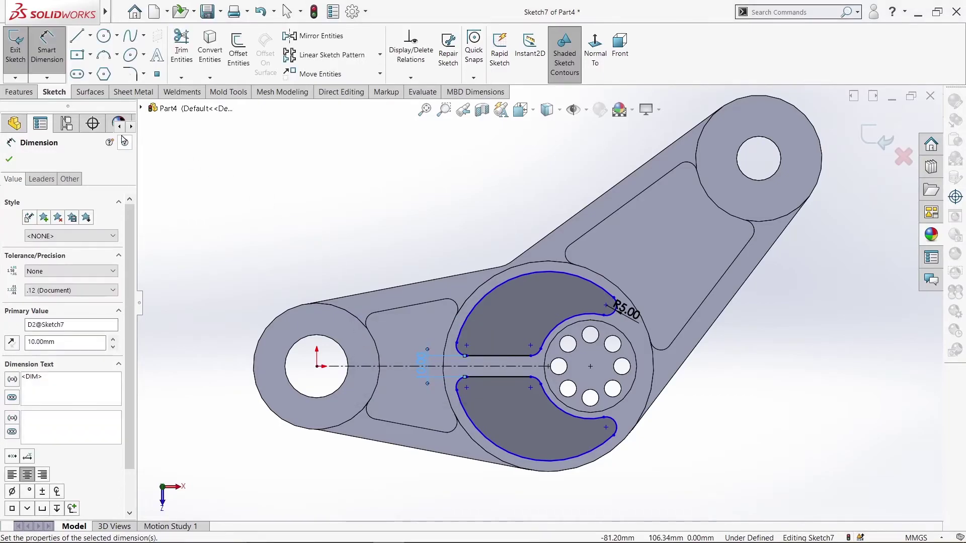
left_click(387, 219)
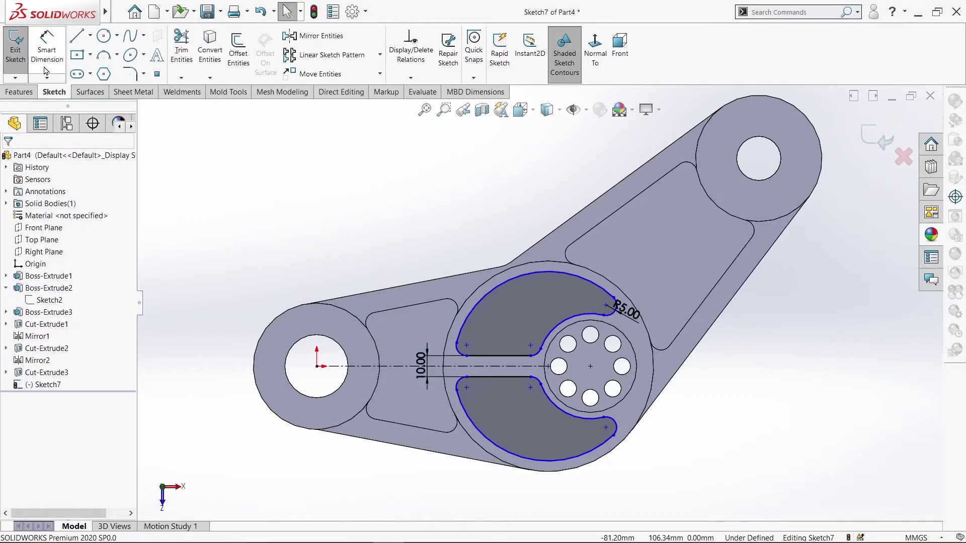
- Dimension the outer slot arc R45 and the inner arc R25, then exit Sketch7
left_click(503, 278)
left_click(478, 240)
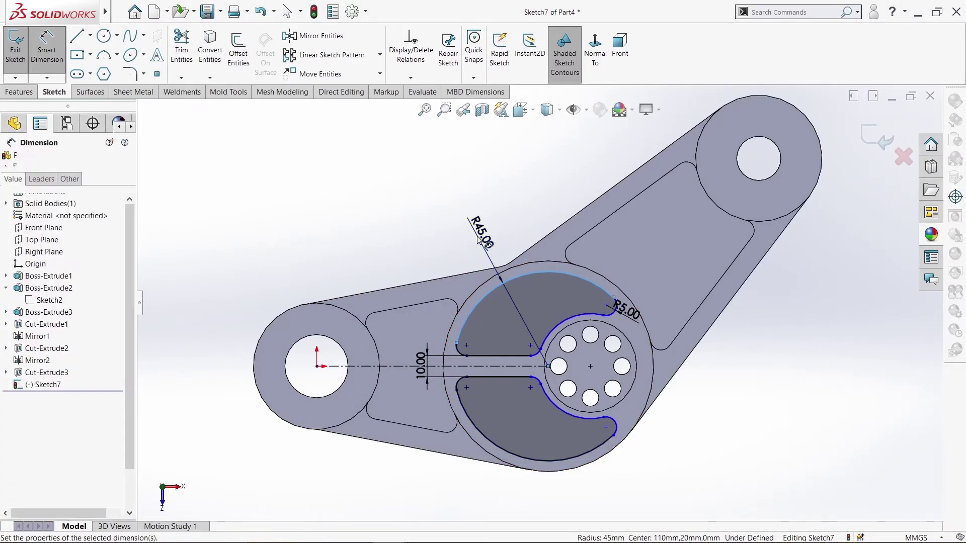
left_click(416, 218)
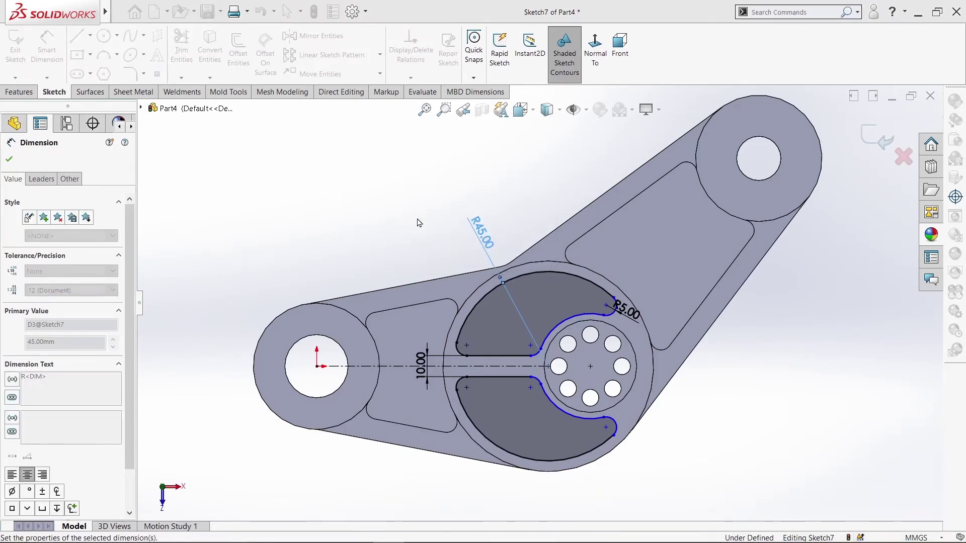
left_click(570, 327)
left_click(573, 332)
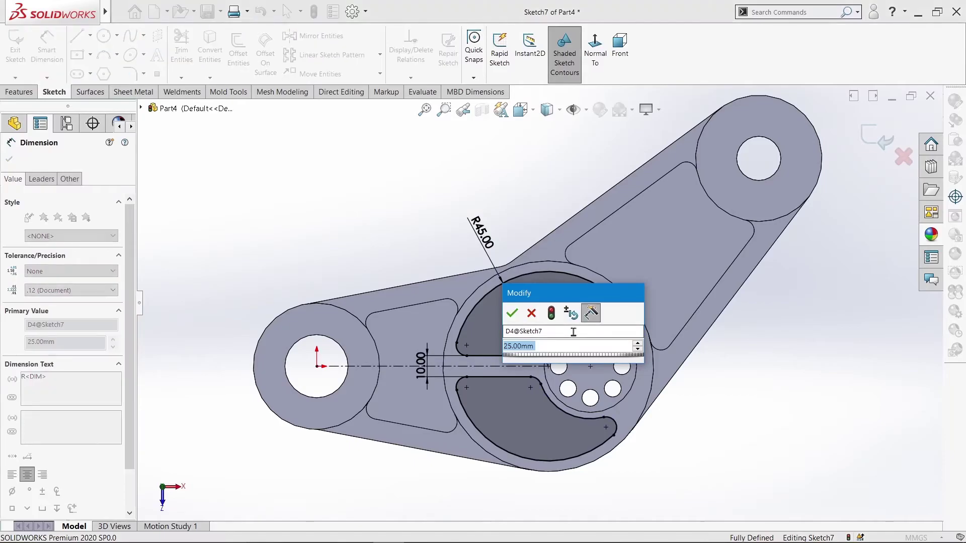
left_click(514, 321)
right_click(386, 182)
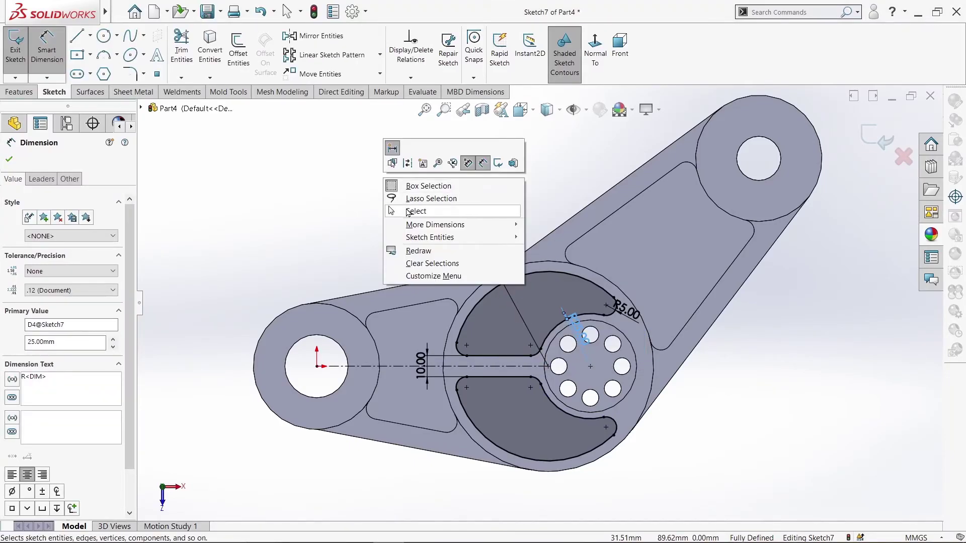
left_click(400, 210)
left_click(867, 141)
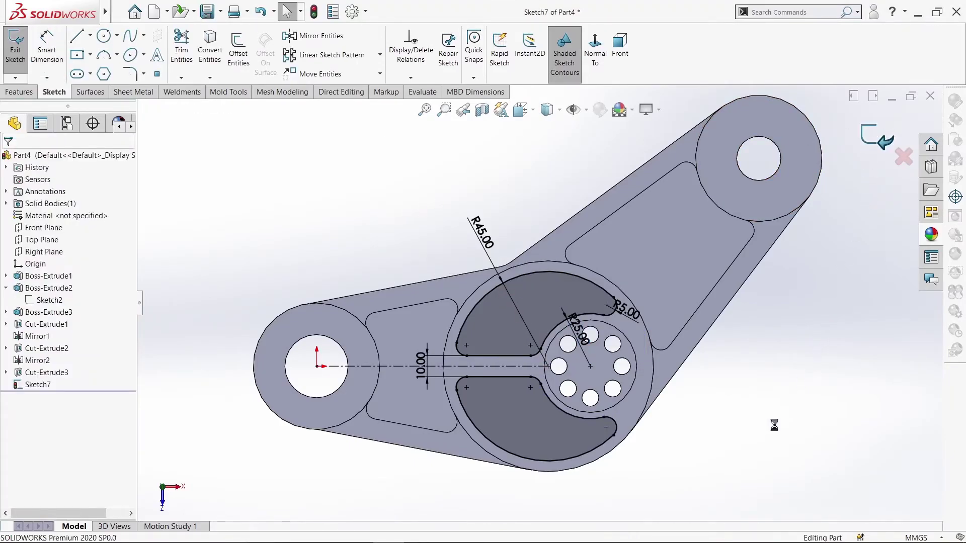
- Cut Sketch7's twin curved slots Through All the central boss, creating Cut-Extrude4
left_click(751, 407)
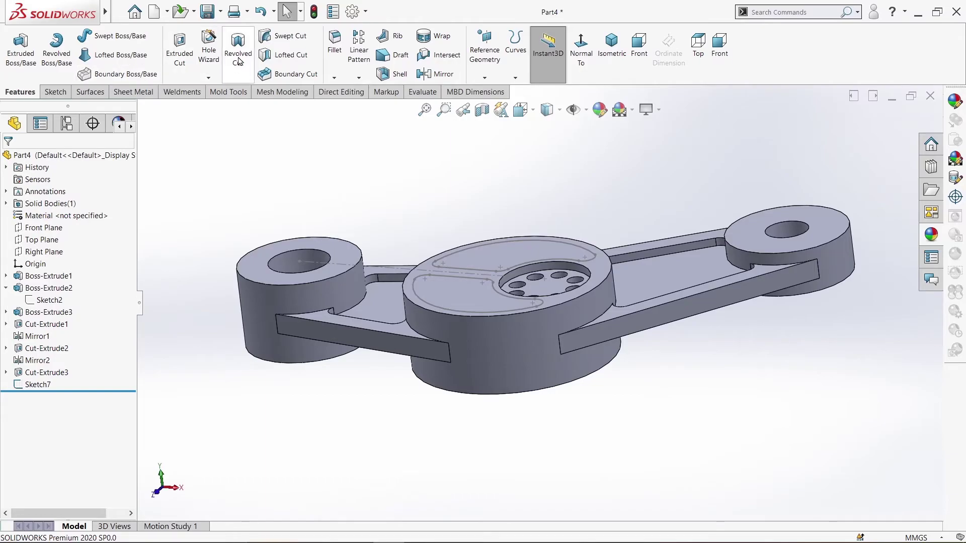
left_click(173, 49)
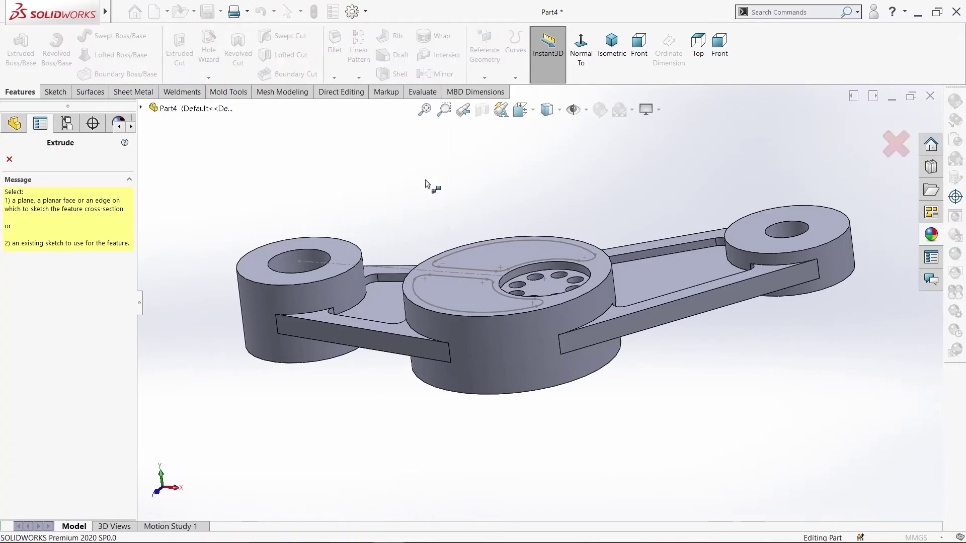
left_click(141, 108)
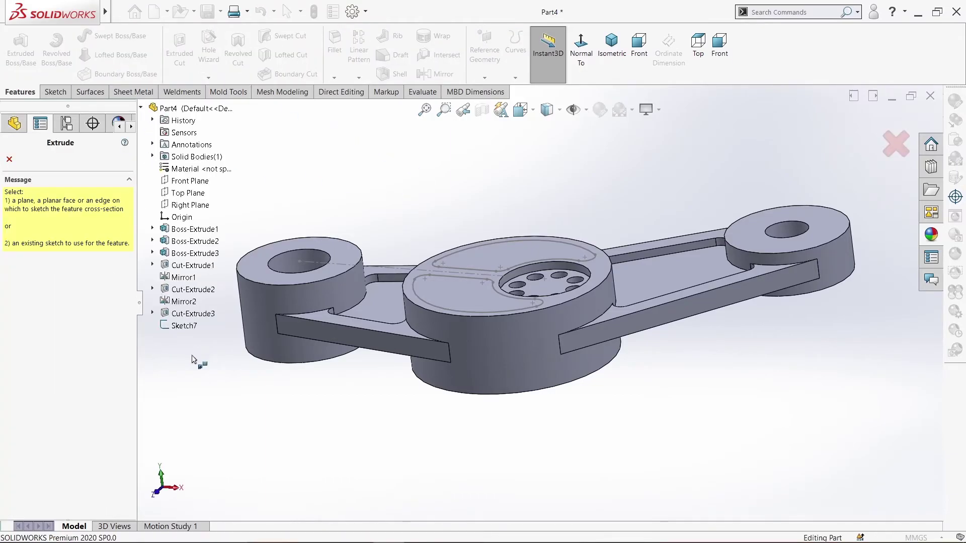
left_click(177, 327)
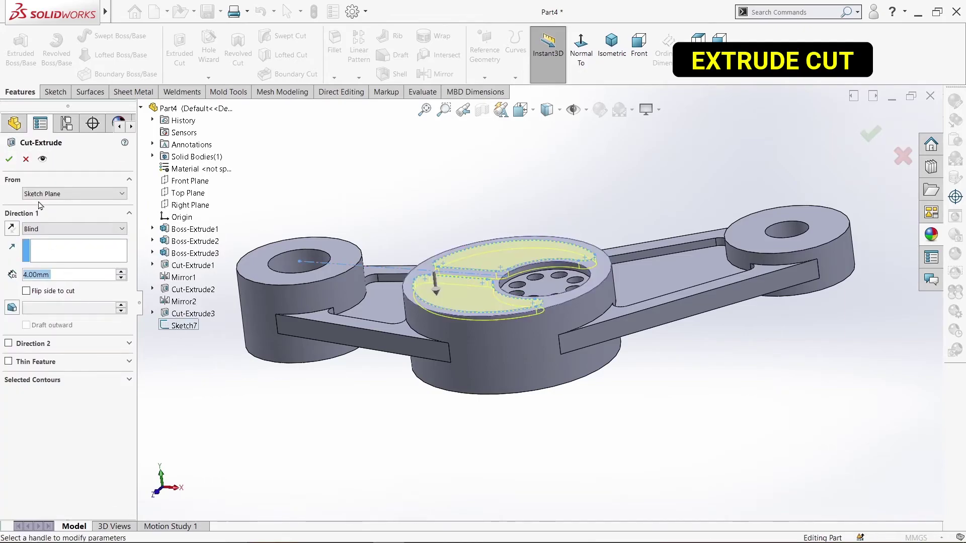
left_click(71, 229)
left_click(46, 245)
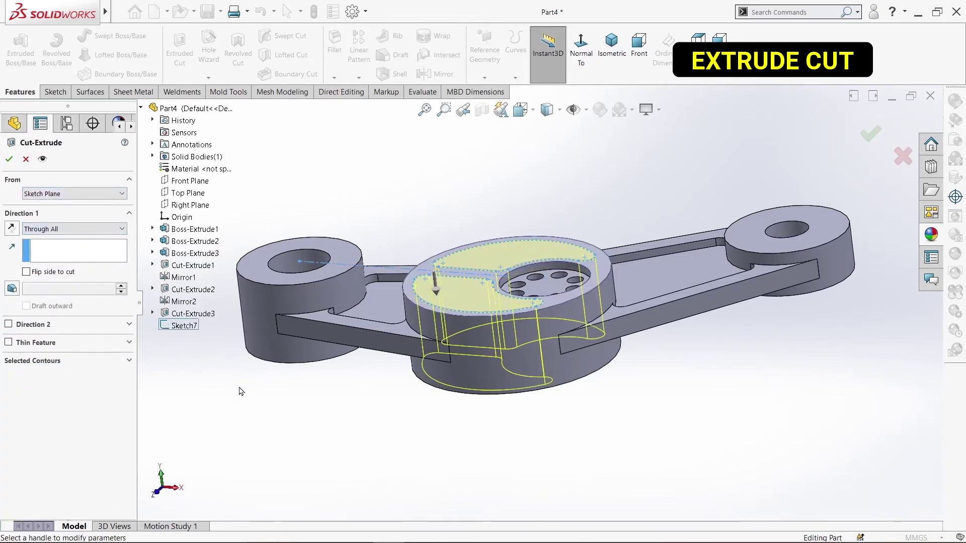
mouse_move(307, 375)
middle_mouse_down()
mouse_move(308, 307)
mouse_move(135, 320)
middle_mouse_up()
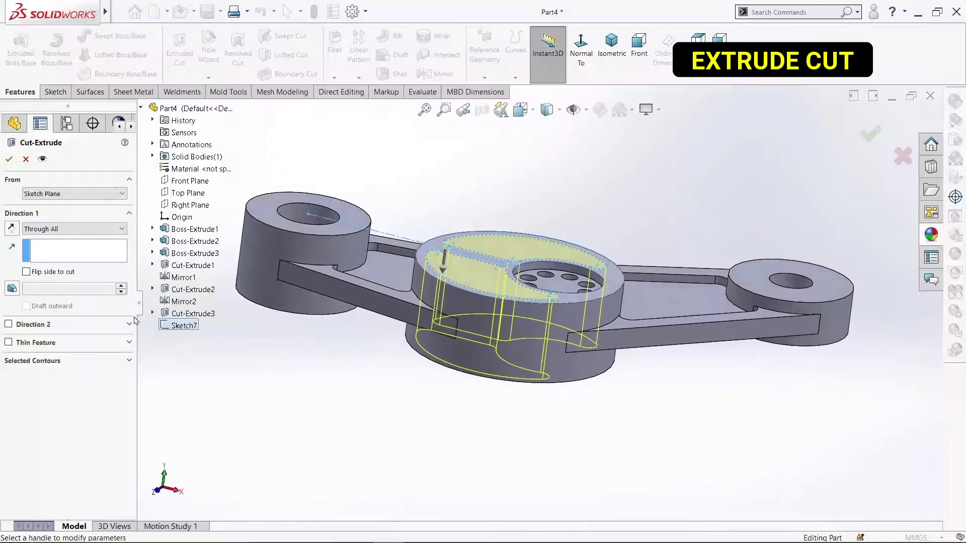
key("Return")
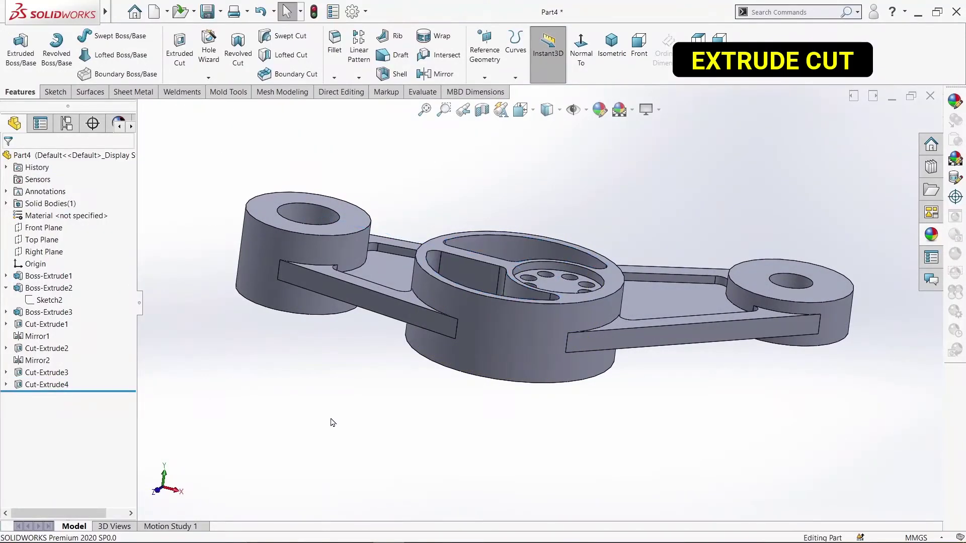
mouse_move(387, 435)
middle_mouse_down()
mouse_move(382, 349)
mouse_move(472, 239)
mouse_move(468, 180)
mouse_move(321, 387)
mouse_move(326, 395)
middle_mouse_up()
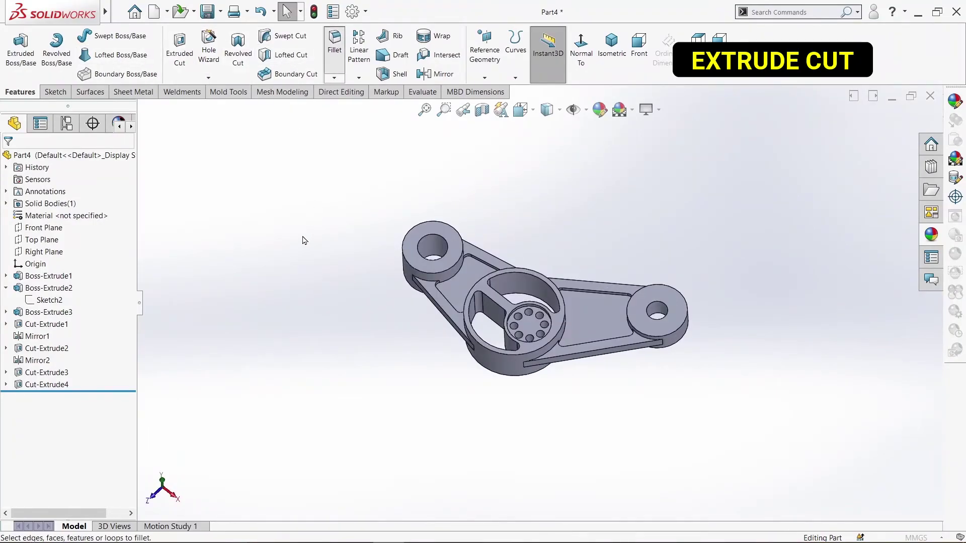
- Set a 2 mm fillet radius and select the first two pocket outline edges
type("2")
key("Return")
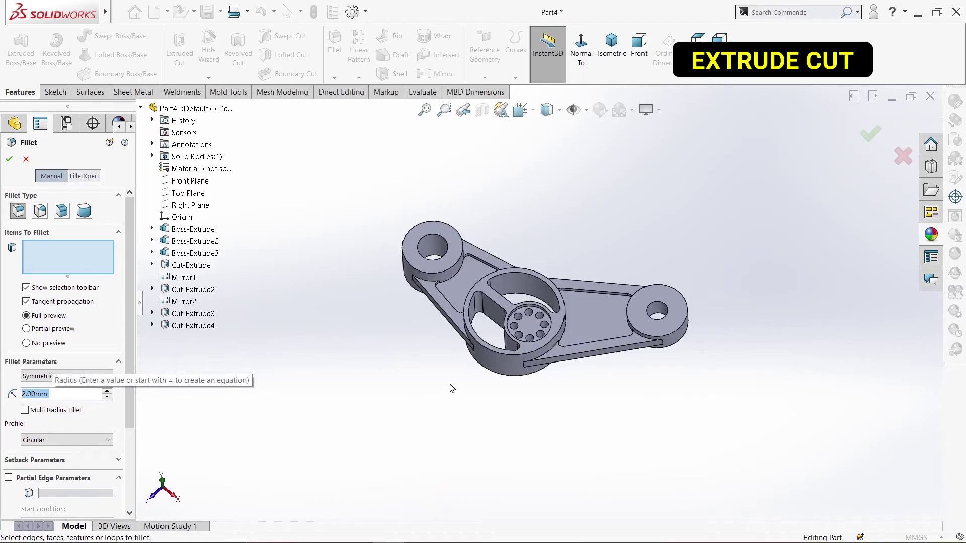
scroll(468, 287, "down", 5)
scroll(500, 223, "down", 5)
left_click(533, 186)
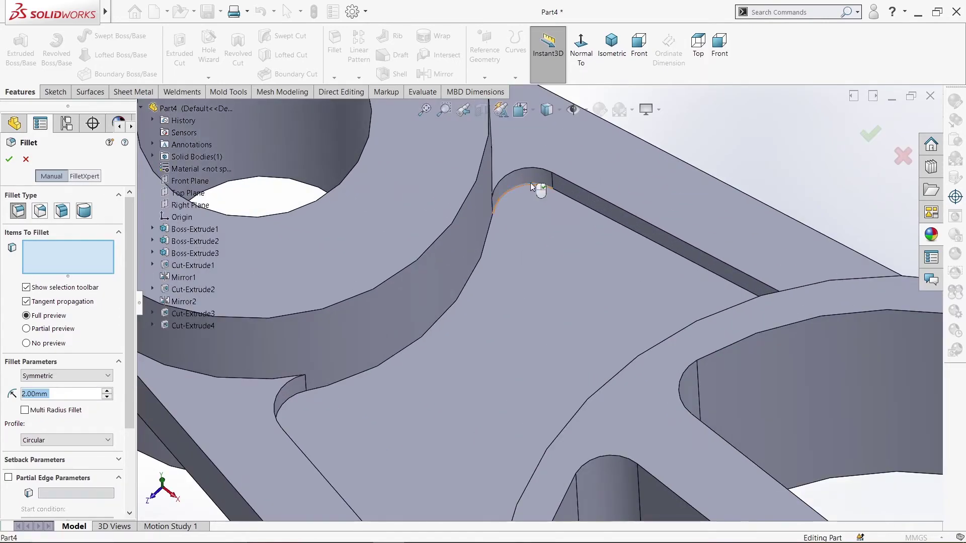
scroll(532, 187, "up", 5)
scroll(534, 236, "up", 2)
scroll(841, 364, "down", 6)
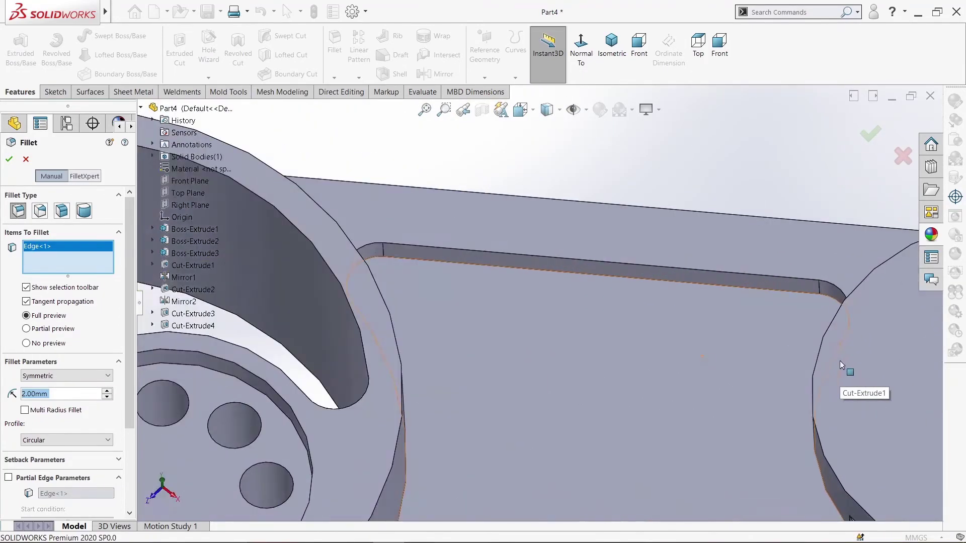
left_click(827, 315)
scroll(723, 319, "up", 5)
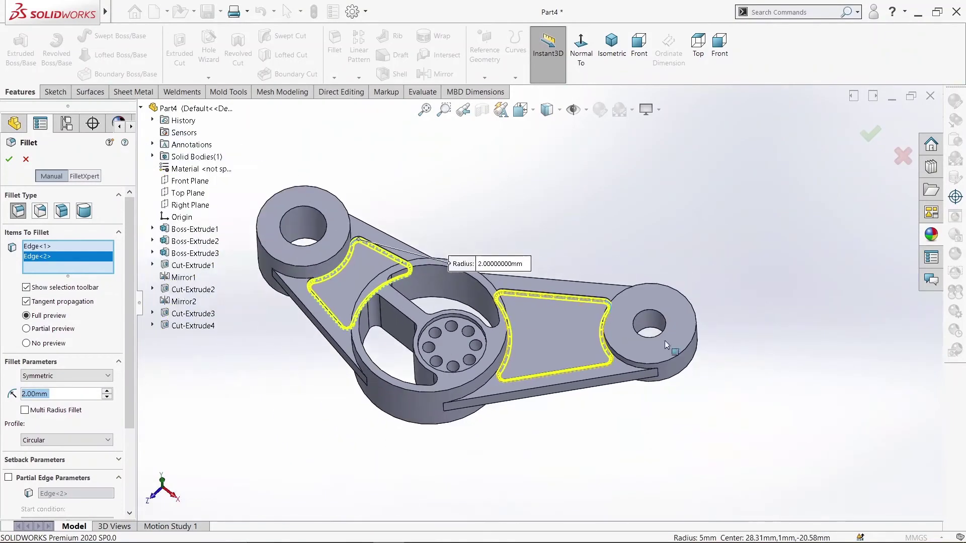
mouse_move(722, 319)
middle_mouse_down()
mouse_move(602, 295)
mouse_move(425, 203)
middle_mouse_up()
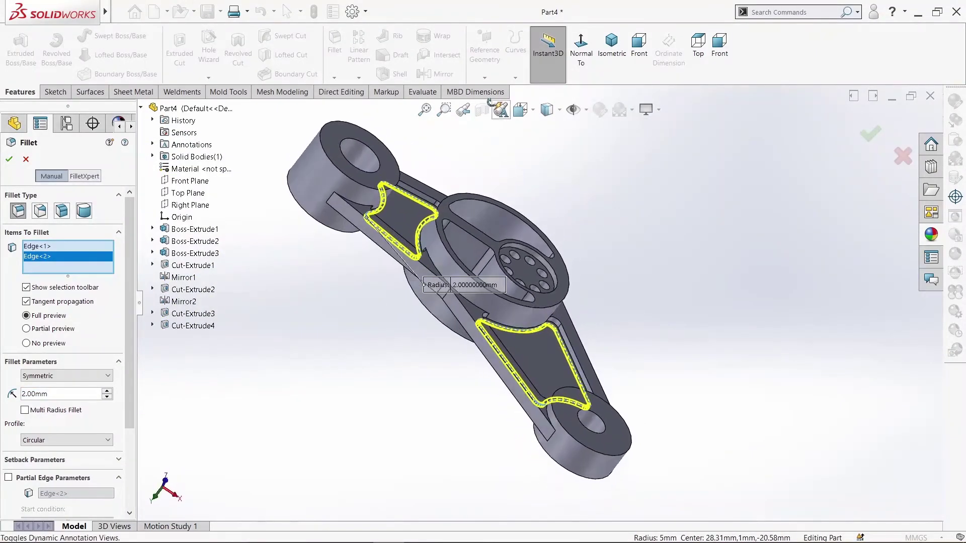
scroll(425, 203, "down", 5)
scroll(424, 203, "down", 3)
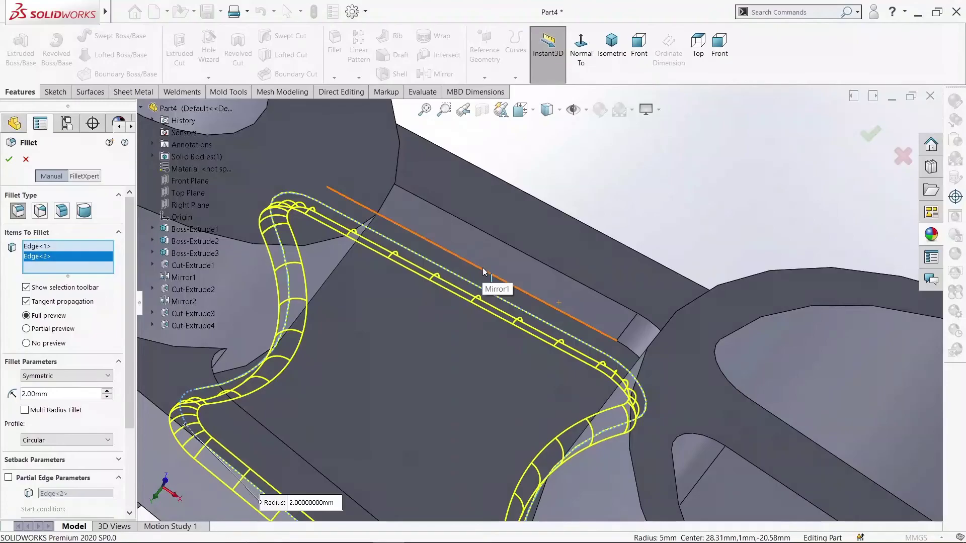
- Add the remaining two pocket edges and create Fillet1
left_click(483, 272)
scroll(492, 278, "up", 3)
scroll(492, 279, "up", 3)
scroll(581, 362, "down", 2)
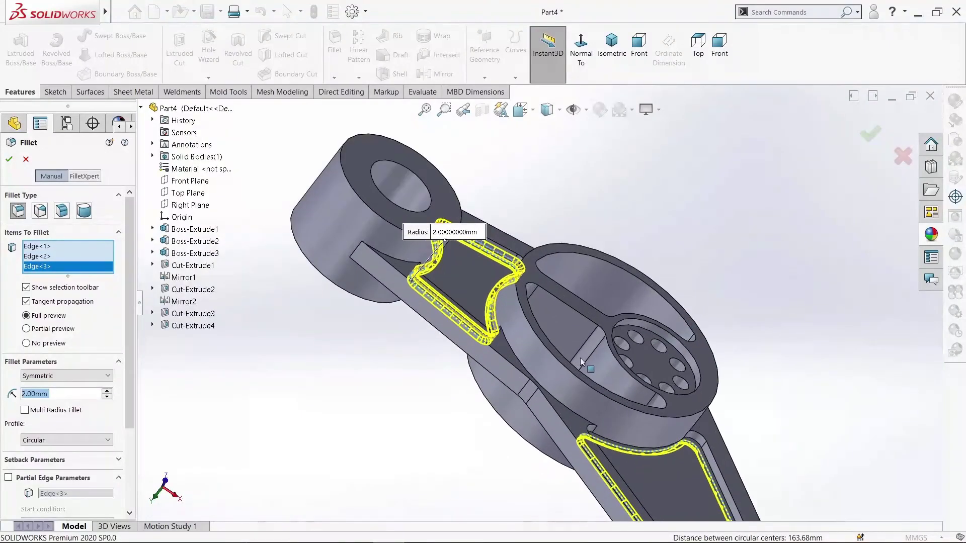
scroll(581, 362, "down", 2)
scroll(709, 423, "up", 2)
scroll(541, 355, "down", 3)
scroll(508, 310, "down", 2)
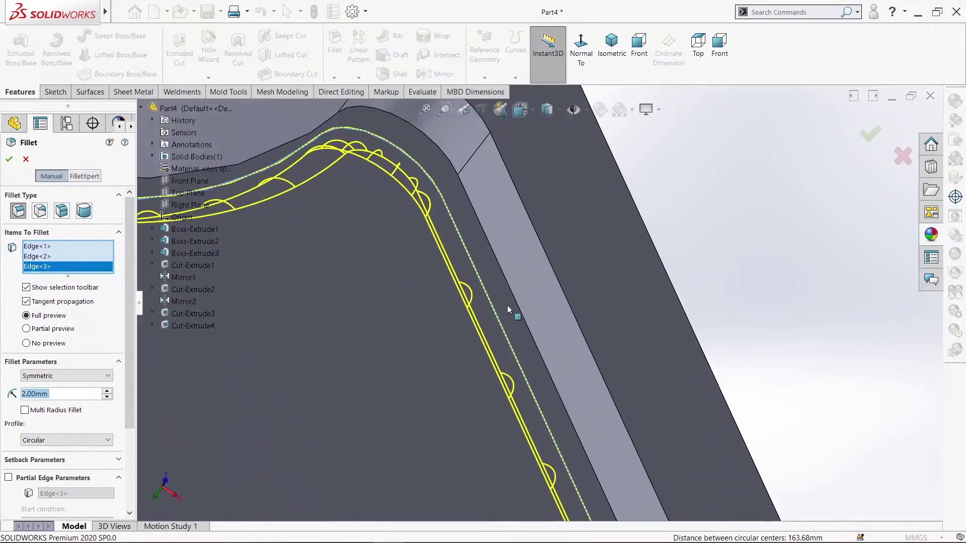
left_click(503, 272)
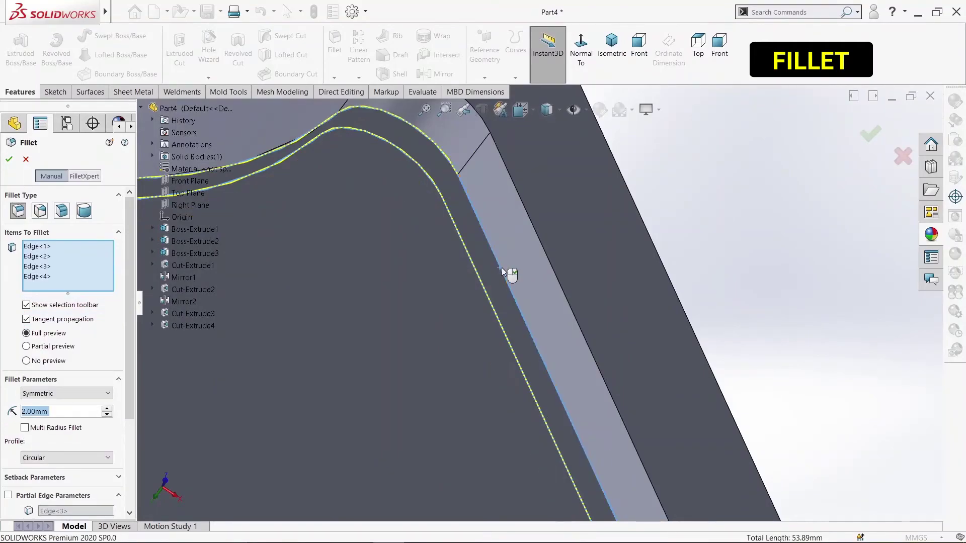
scroll(503, 272, "up", 5)
scroll(410, 264, "up", 2)
left_click(9, 159)
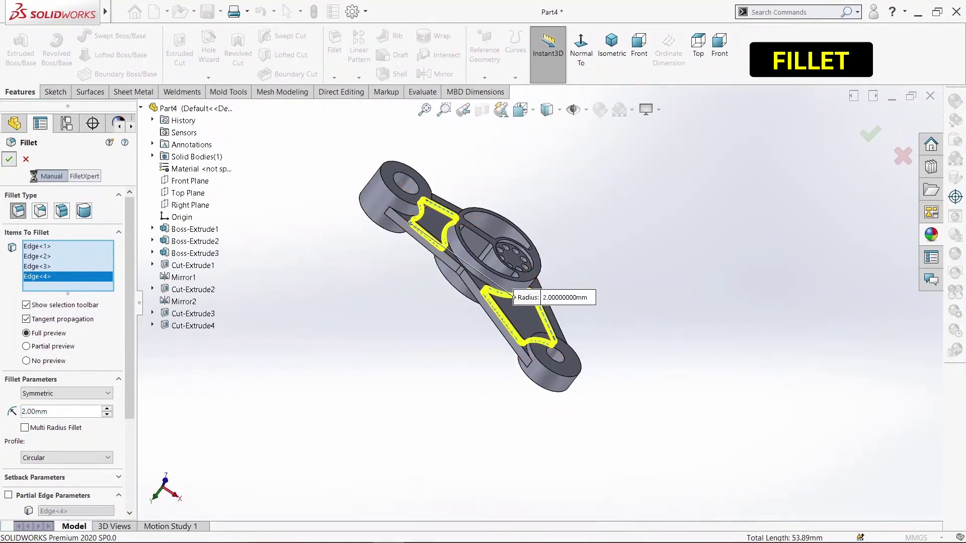
scroll(445, 358, "up", 2)
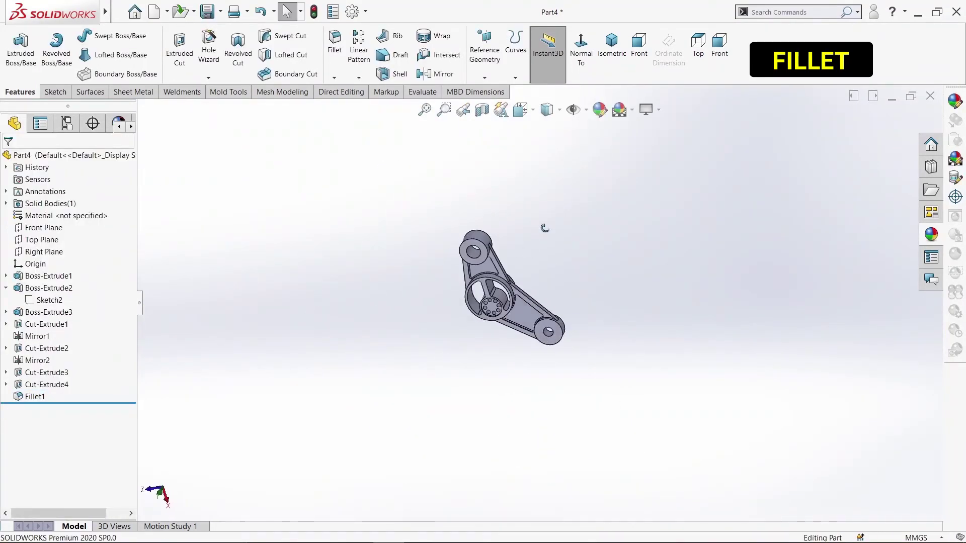
mouse_move(545, 228)
middle_mouse_down()
mouse_move(545, 143)
mouse_move(394, 288)
mouse_move(484, 414)
mouse_move(583, 381)
mouse_move(611, 442)
mouse_move(612, 223)
mouse_move(328, 441)
mouse_move(353, 409)
mouse_move(340, 438)
mouse_move(408, 417)
mouse_move(445, 330)
mouse_move(421, 390)
mouse_move(388, 431)
mouse_move(442, 446)
mouse_move(448, 253)
mouse_move(592, 259)
mouse_move(442, 255)
mouse_move(478, 282)
mouse_move(681, 334)
mouse_move(476, 386)
mouse_move(410, 459)
mouse_move(431, 391)
mouse_move(442, 470)
mouse_move(494, 421)
middle_mouse_up()
- Zoom and orbit around the filleted bracket, then bring up Part4's context options
scroll(577, 336, "down", 1)
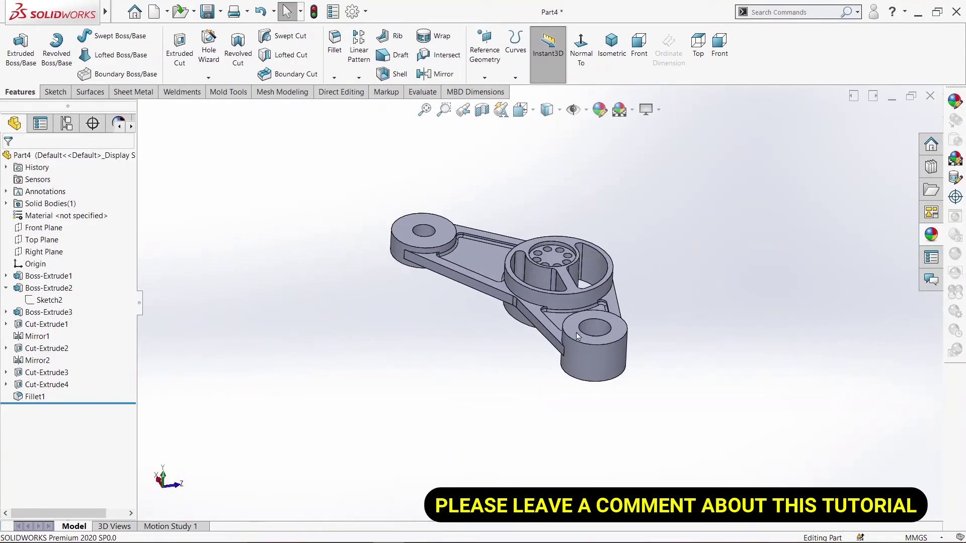
scroll(577, 228, "down", 2)
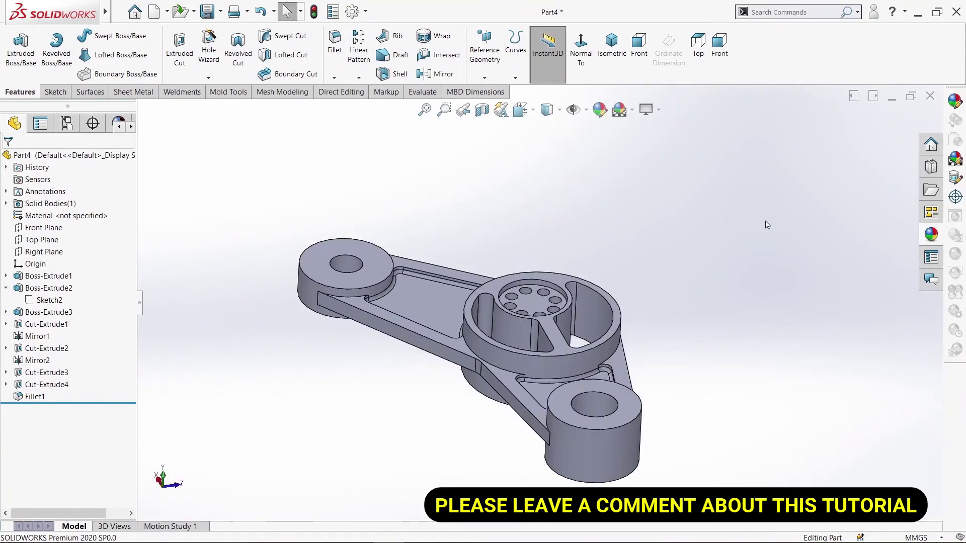
mouse_move(766, 224)
middle_mouse_down()
mouse_move(802, 155)
mouse_move(759, 231)
middle_mouse_up()
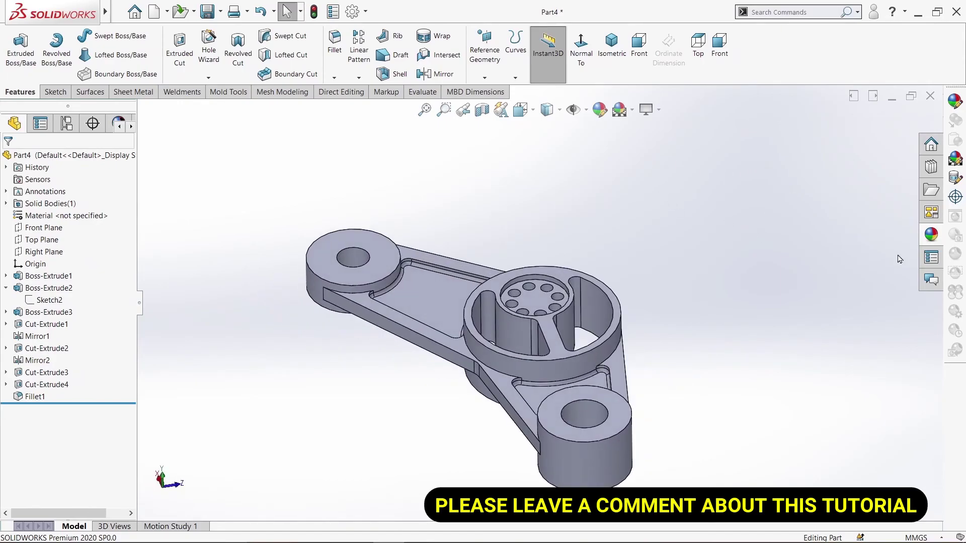
right_click(73, 156)
mouse_move(96, 140)
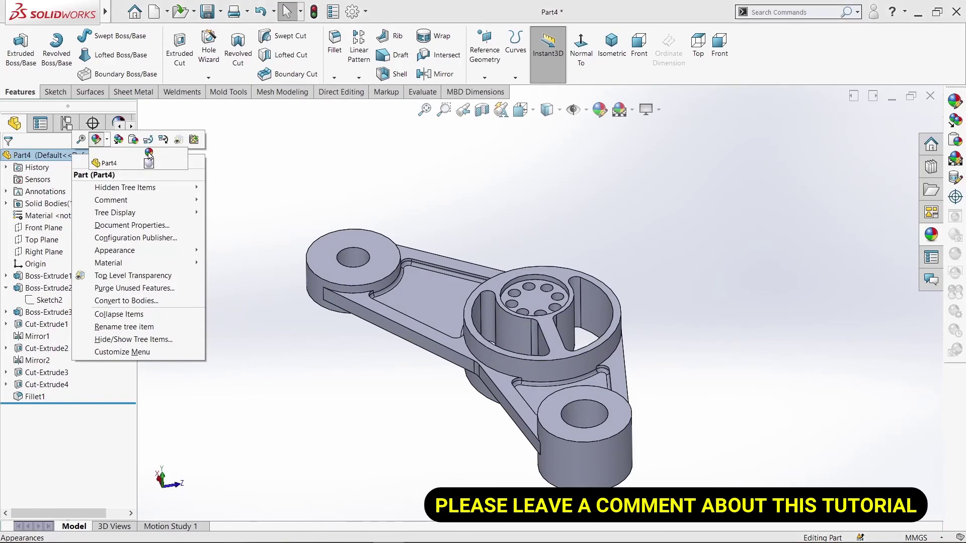
- Apply a teal colour appearance to the whole Part4 bracket
left_click(119, 164)
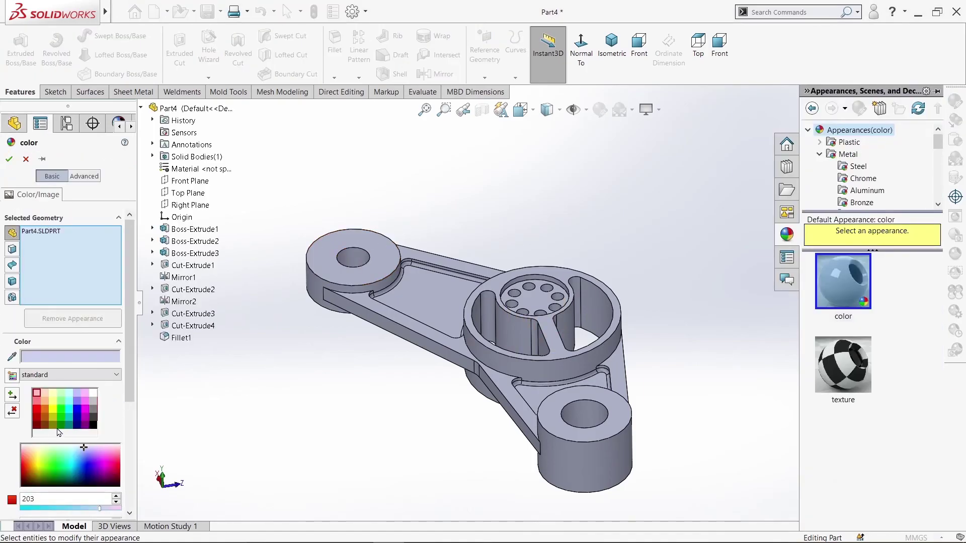
left_click(70, 417)
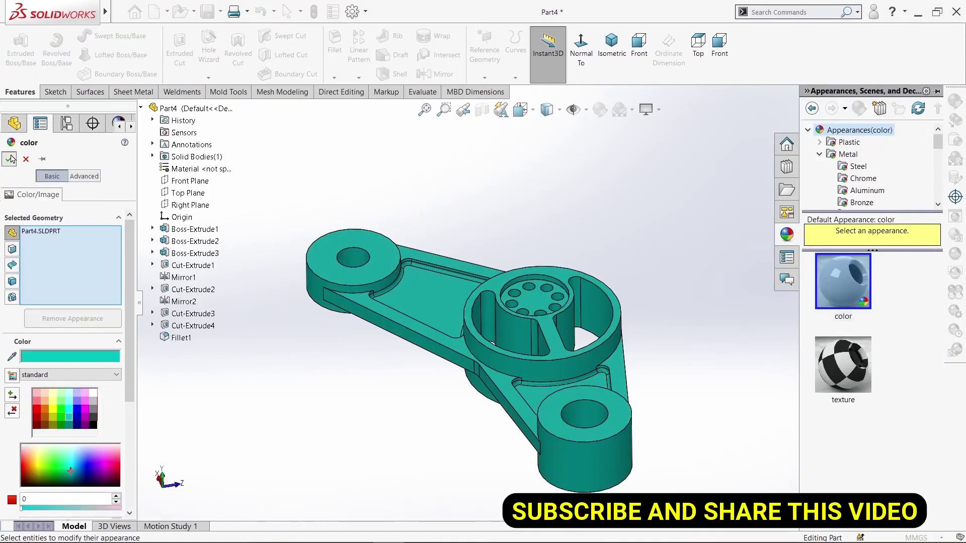
left_click(11, 159)
mouse_move(526, 216)
middle_mouse_down()
mouse_move(649, 233)
mouse_move(710, 206)
mouse_move(726, 244)
mouse_move(657, 379)
mouse_move(674, 194)
mouse_move(591, 153)
mouse_move(397, 170)
mouse_move(308, 211)
middle_mouse_up()
- Enable RealView Graphics and orbit to review the finished teal bracket
left_click(654, 109)
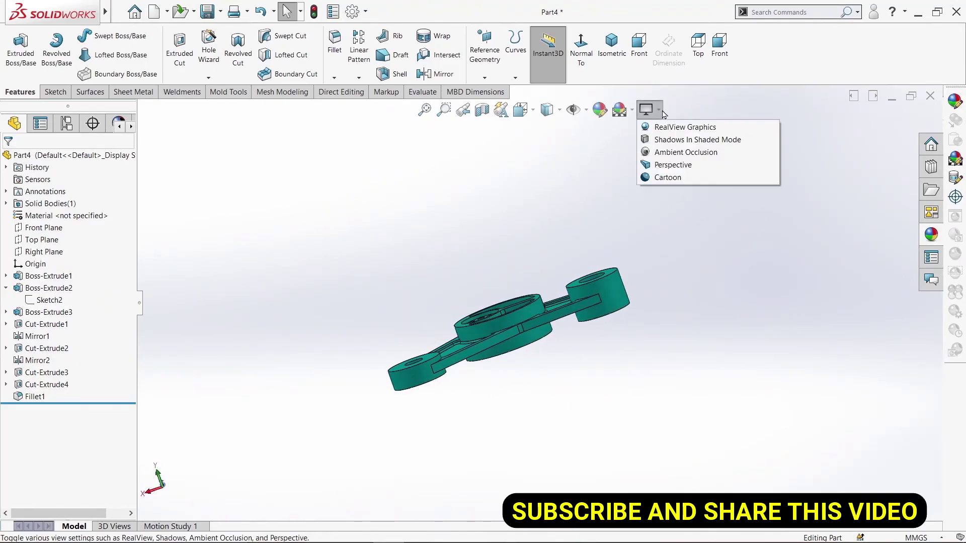
left_click(669, 127)
mouse_move(667, 198)
middle_mouse_down()
mouse_move(685, 332)
mouse_move(679, 268)
mouse_move(647, 358)
mouse_move(656, 438)
mouse_move(672, 382)
mouse_move(658, 399)
mouse_move(662, 410)
mouse_move(507, 380)
mouse_move(465, 243)
mouse_move(535, 151)
mouse_move(550, 205)
mouse_move(657, 168)
mouse_move(560, 332)
mouse_move(440, 244)
mouse_move(578, 276)
mouse_move(506, 508)
mouse_move(562, 265)
mouse_move(380, 334)
mouse_move(347, 189)
mouse_move(734, 313)
mouse_move(679, 230)
middle_mouse_up()
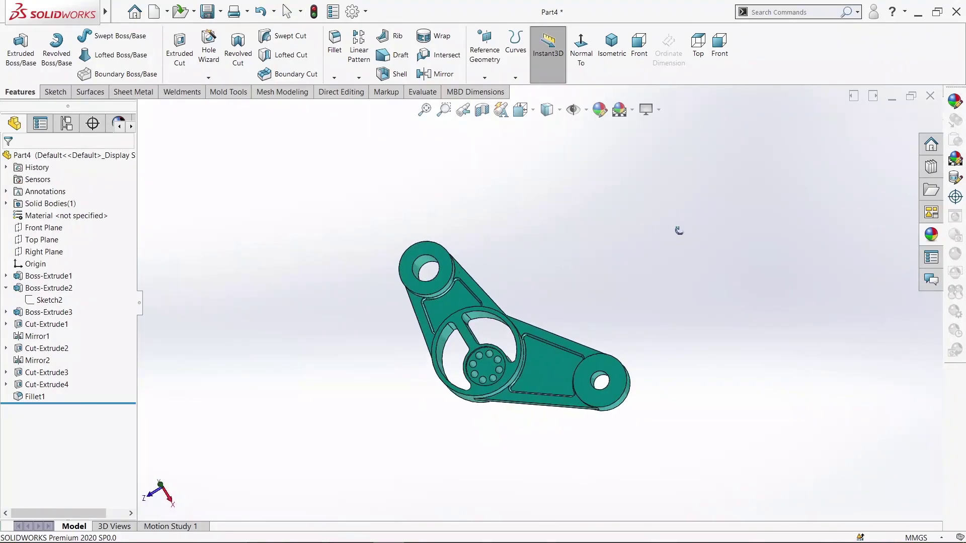